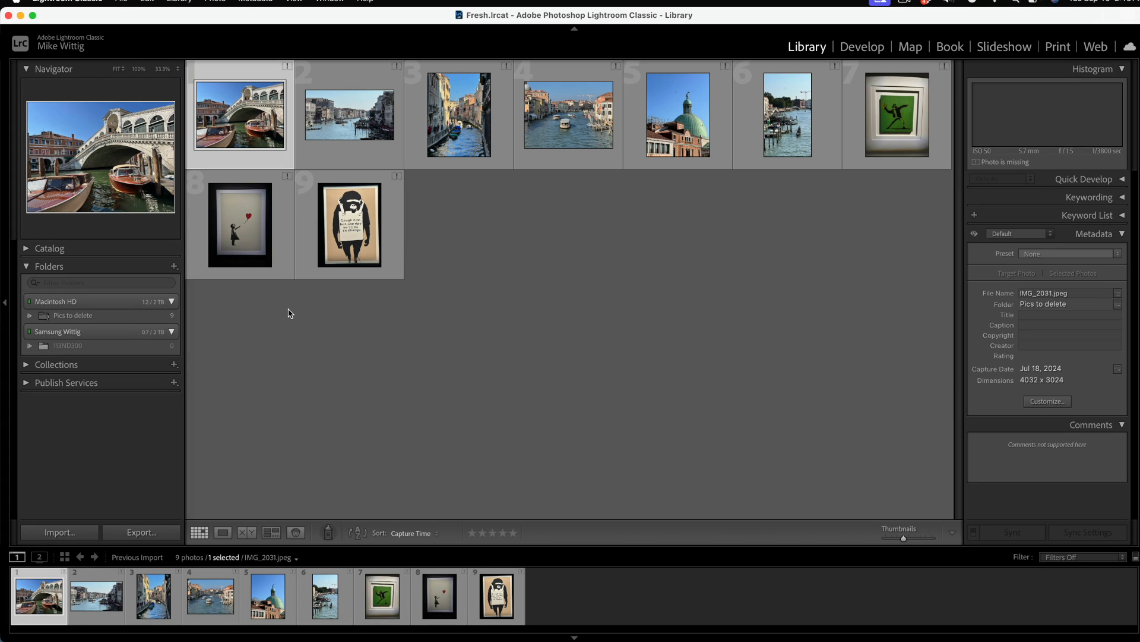
Step: Switch to Finder, open SCHOOL > FOLDER STRUCTURE on the external drive, and enlarge the window to show all the week folders
drag(1139, 73, 487, 138)
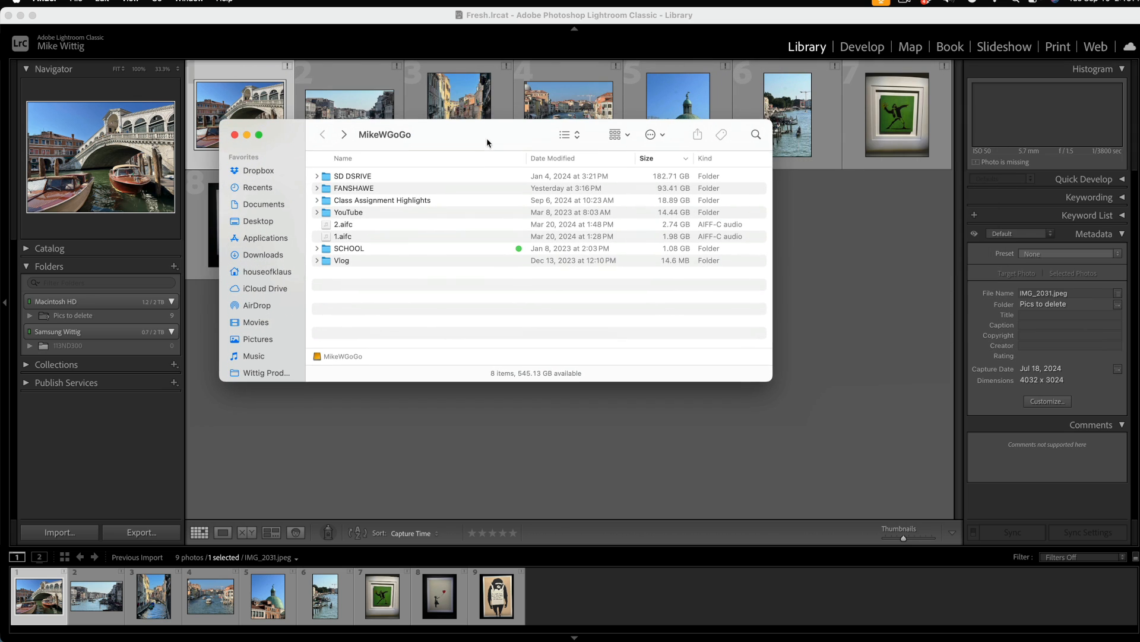
click(328, 253)
double_click(328, 253)
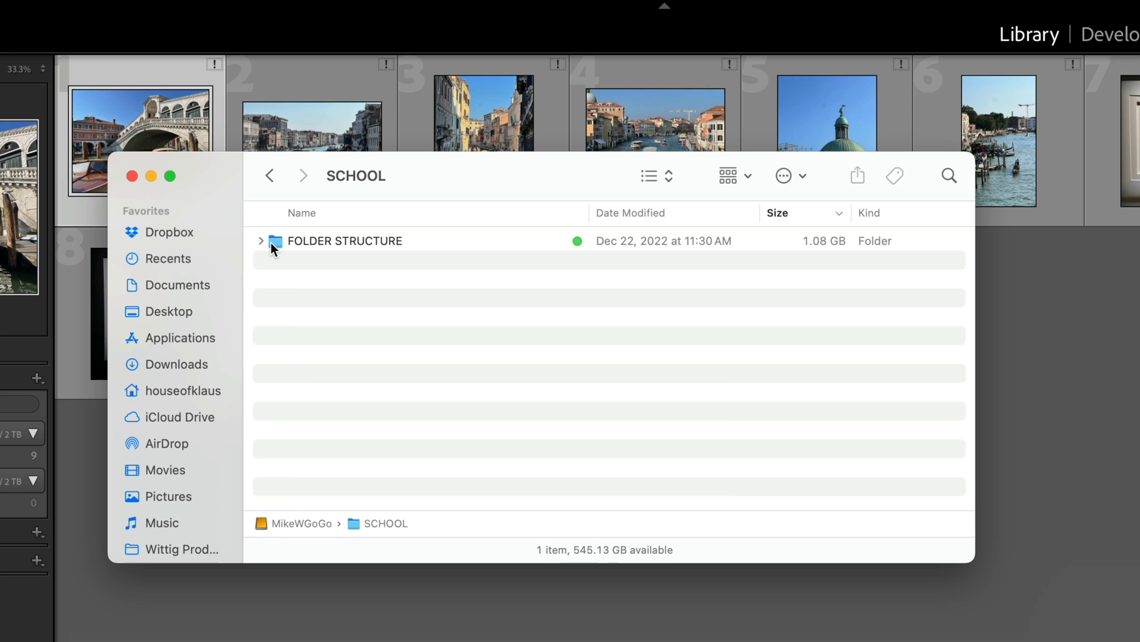
double_click(271, 242)
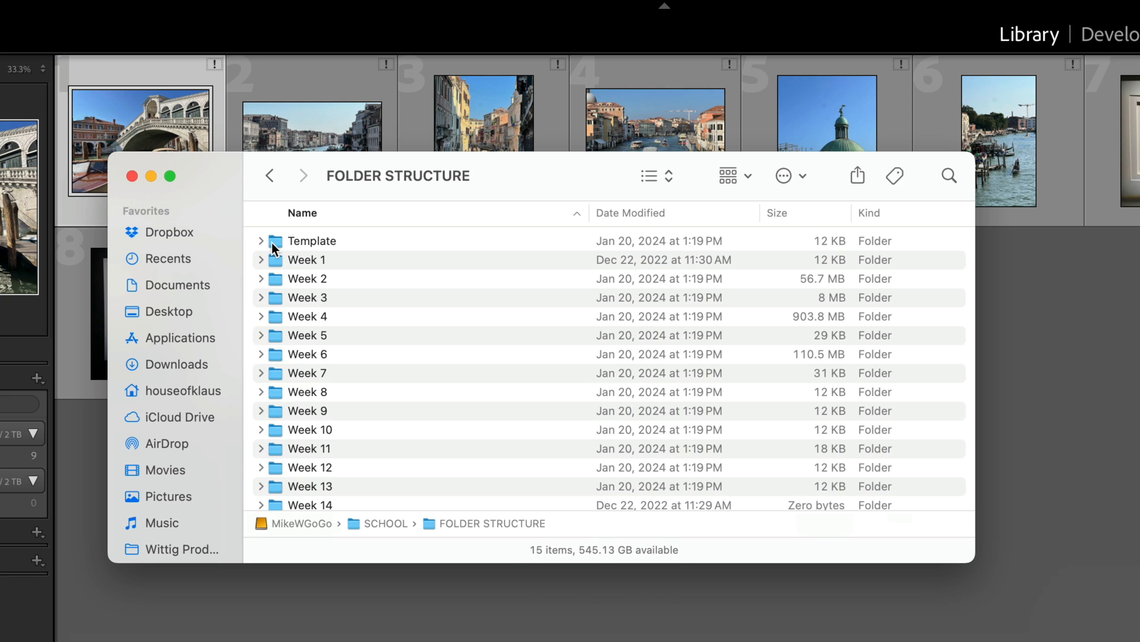
drag(507, 188, 521, 73)
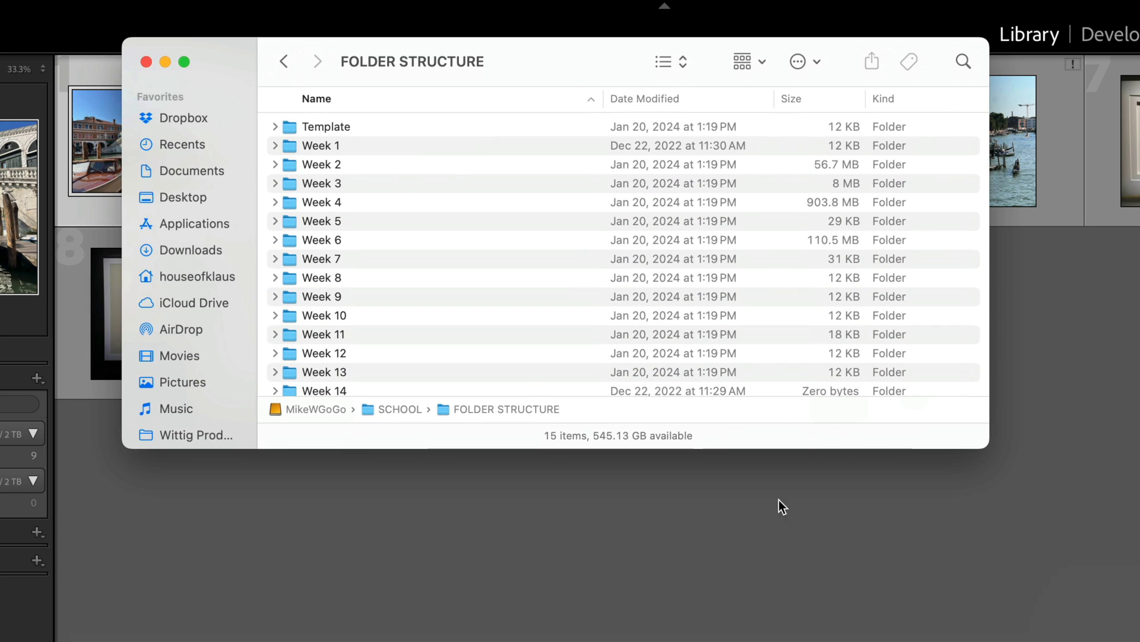
drag(988, 489, 1022, 638)
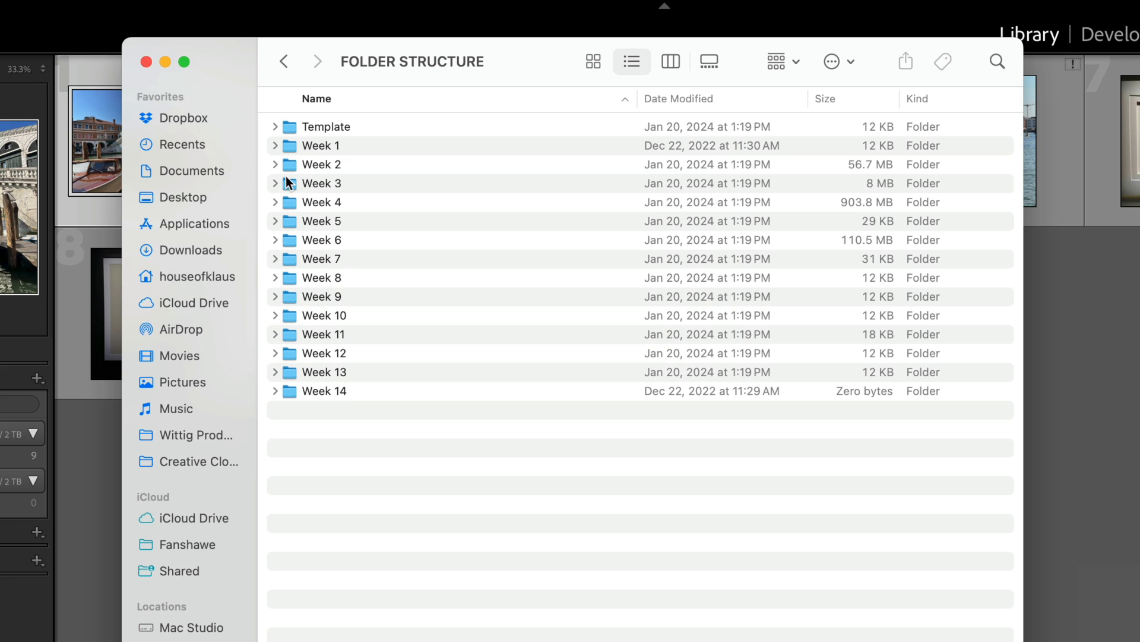
Step: Examine the subfolders inside the Week 1, Week 2 and Week 3 folders, leaving only Week 2 expanded and selected
click(274, 145)
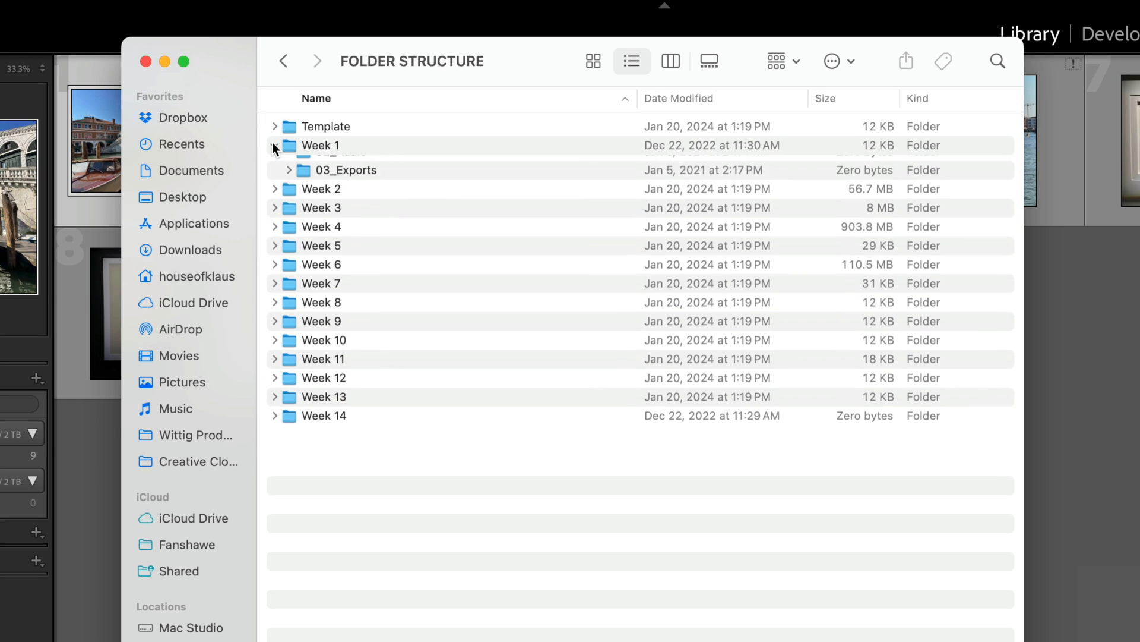
click(274, 239)
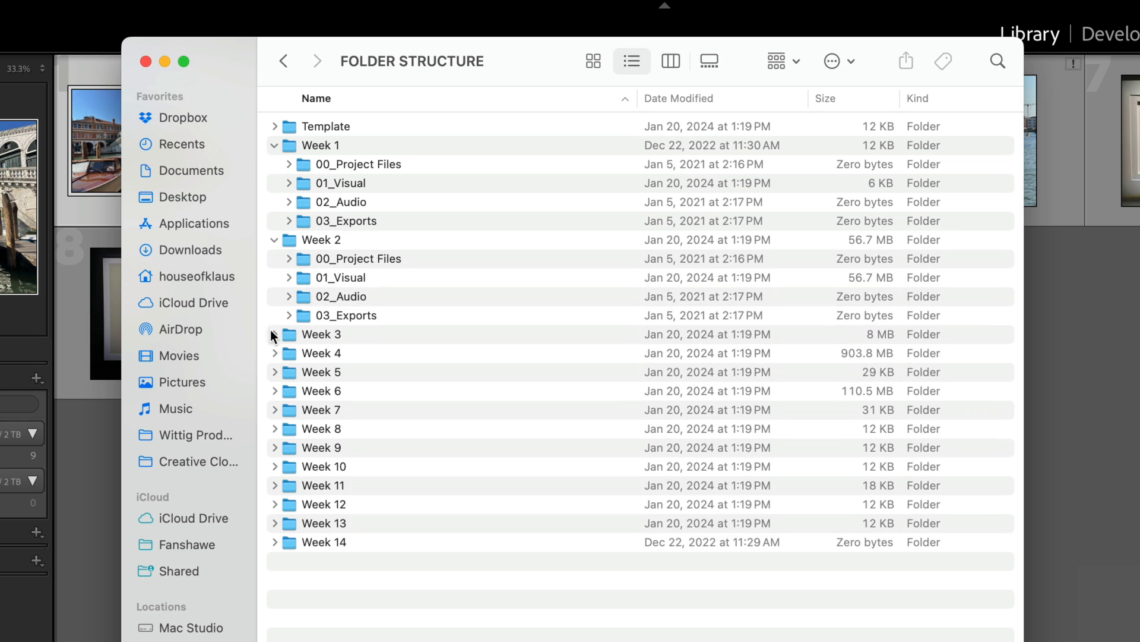
click(274, 334)
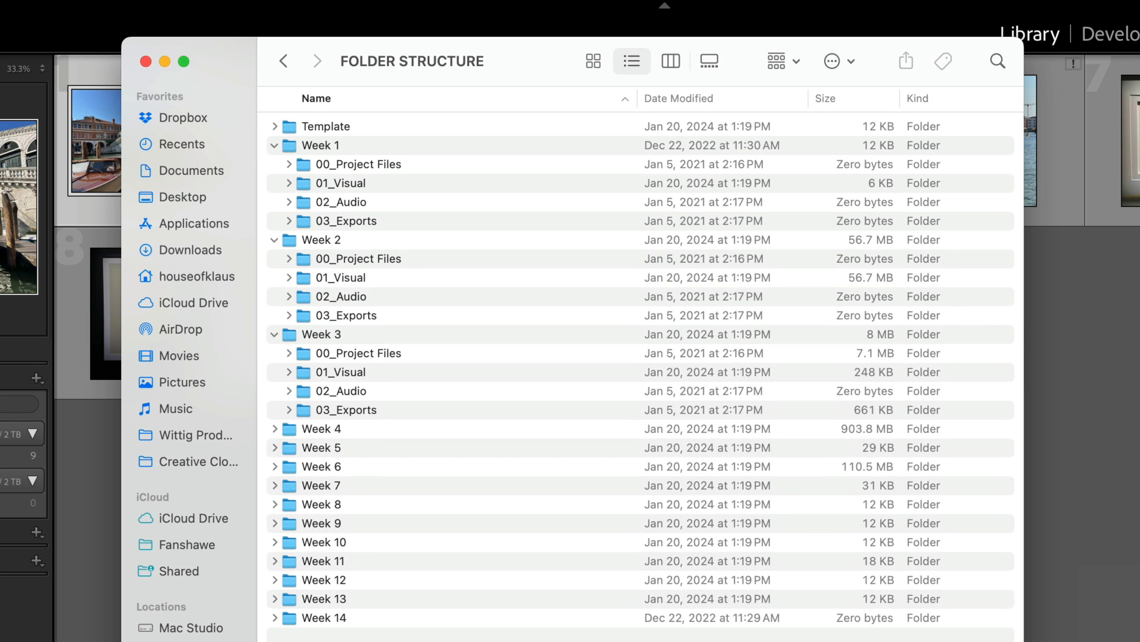
click(274, 334)
click(274, 240)
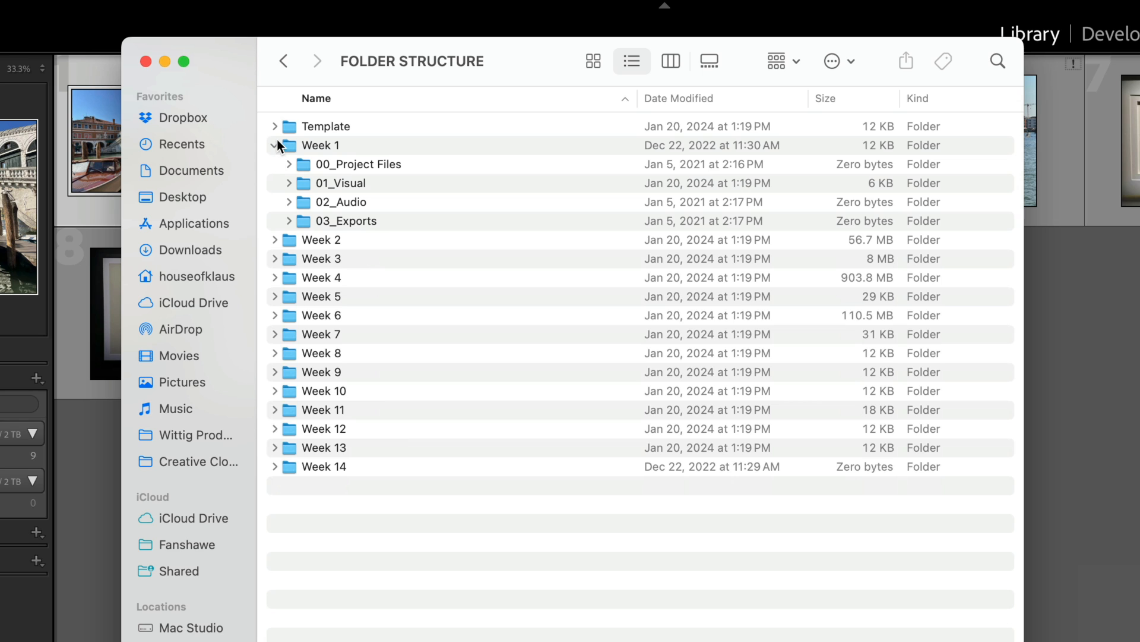
click(275, 145)
click(274, 164)
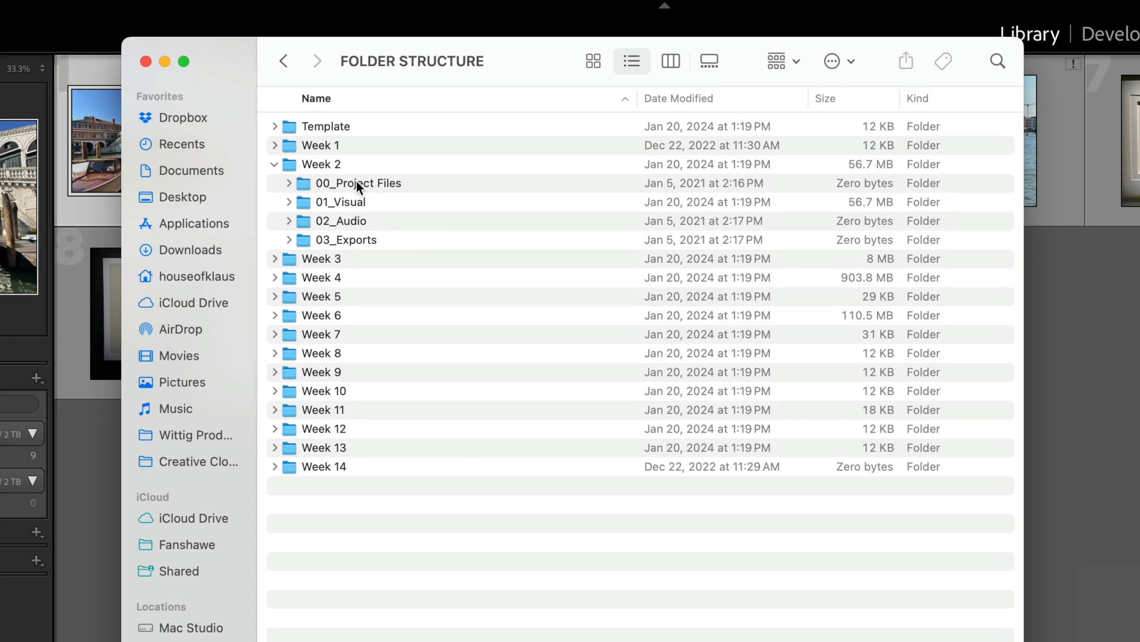
click(313, 159)
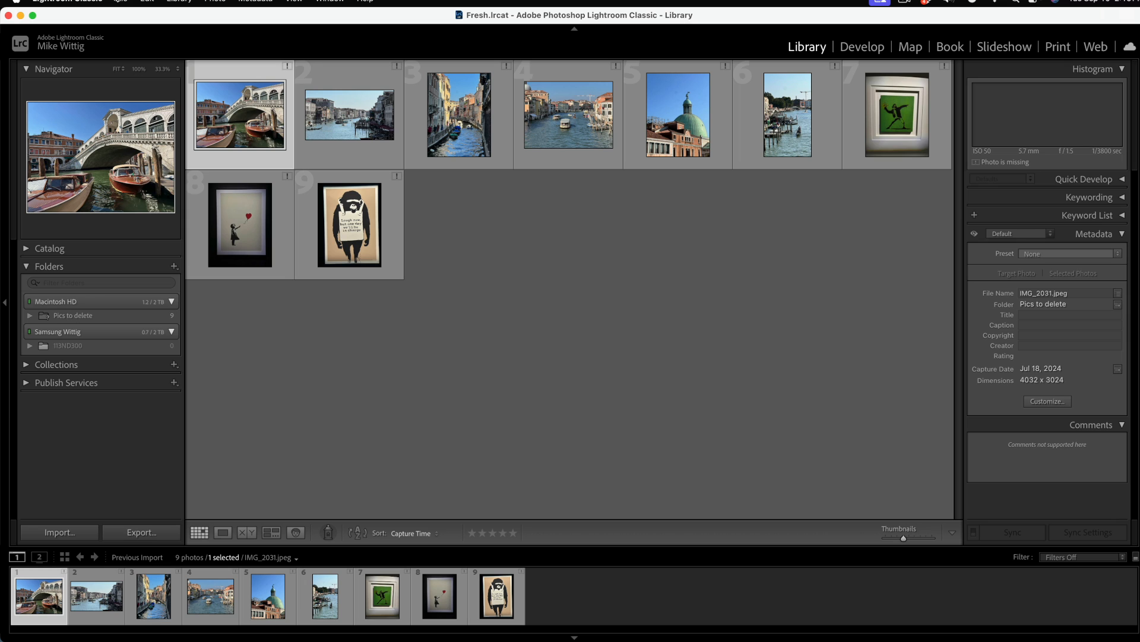
Step: Switch to Lightroom Classic, start a new catalog and browse to the SCHOOL folder on the external drive as its location
click(121, 2)
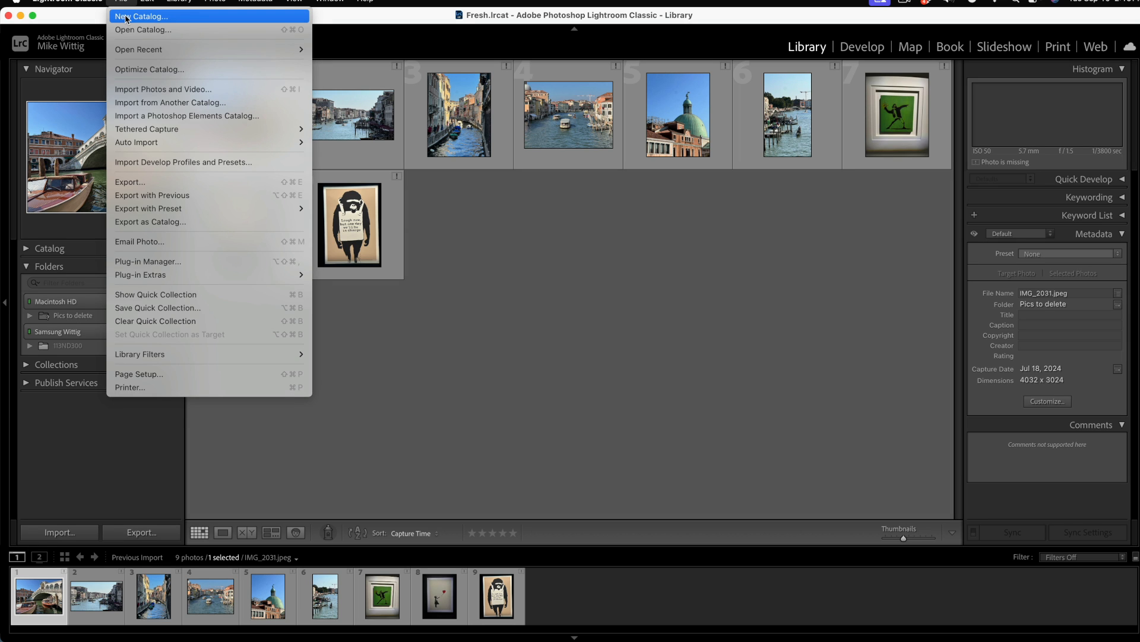
click(126, 18)
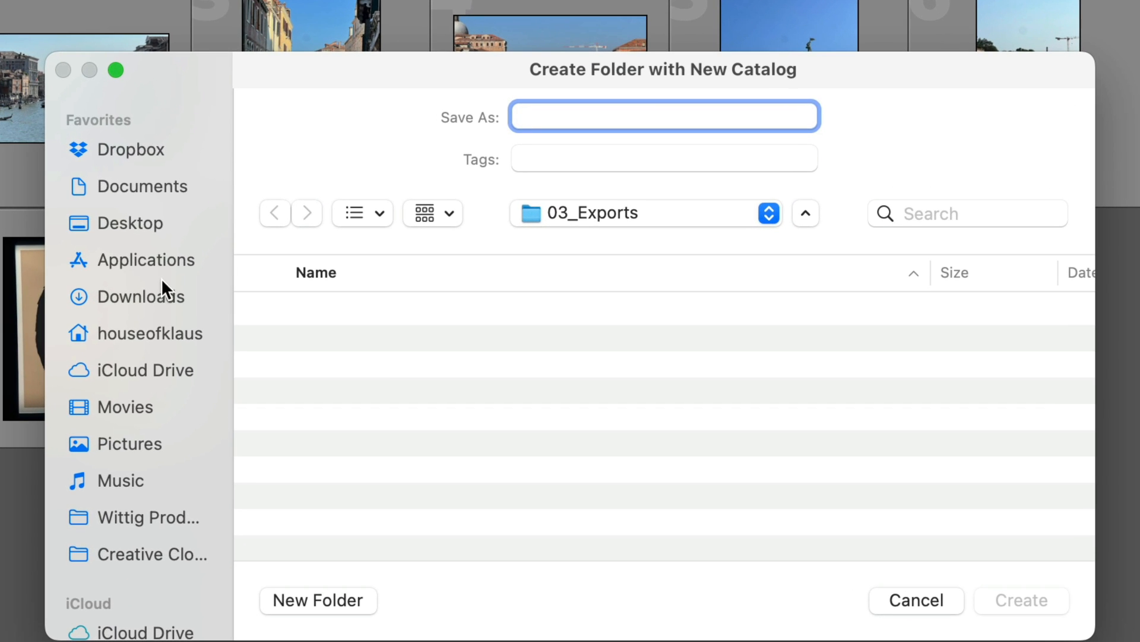
scroll(202, 395, down, 5)
click(143, 493)
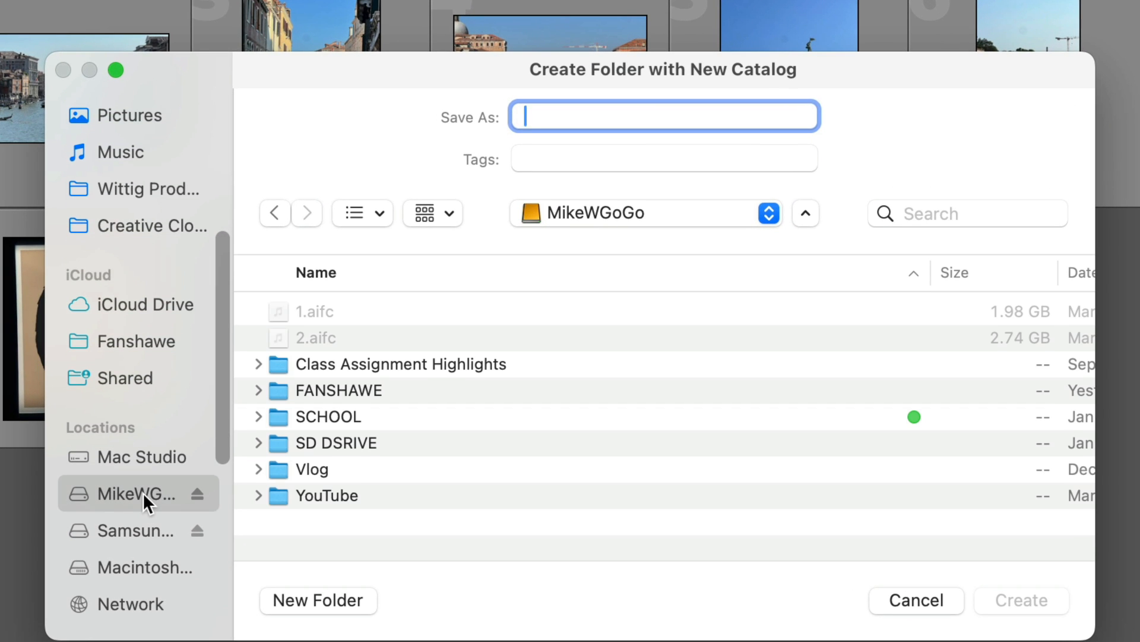
double_click(328, 418)
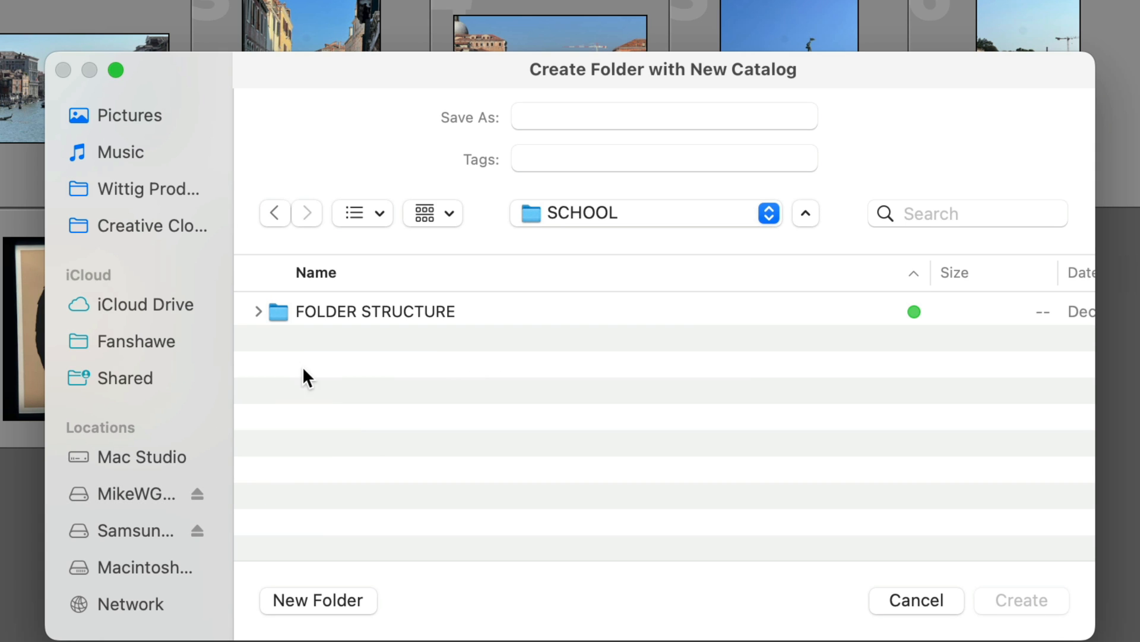
Step: Create a folder named "lightroom" inside SCHOOL and save the new catalog there as "lightroom catalogue"
click(324, 602)
text(l)
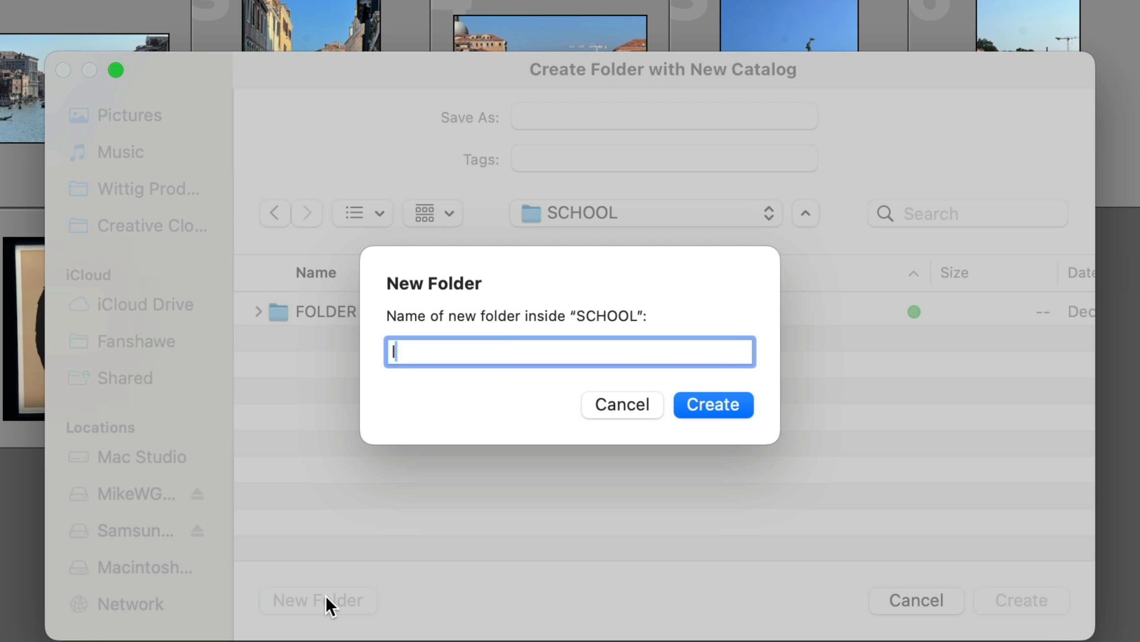
text(ightroom)
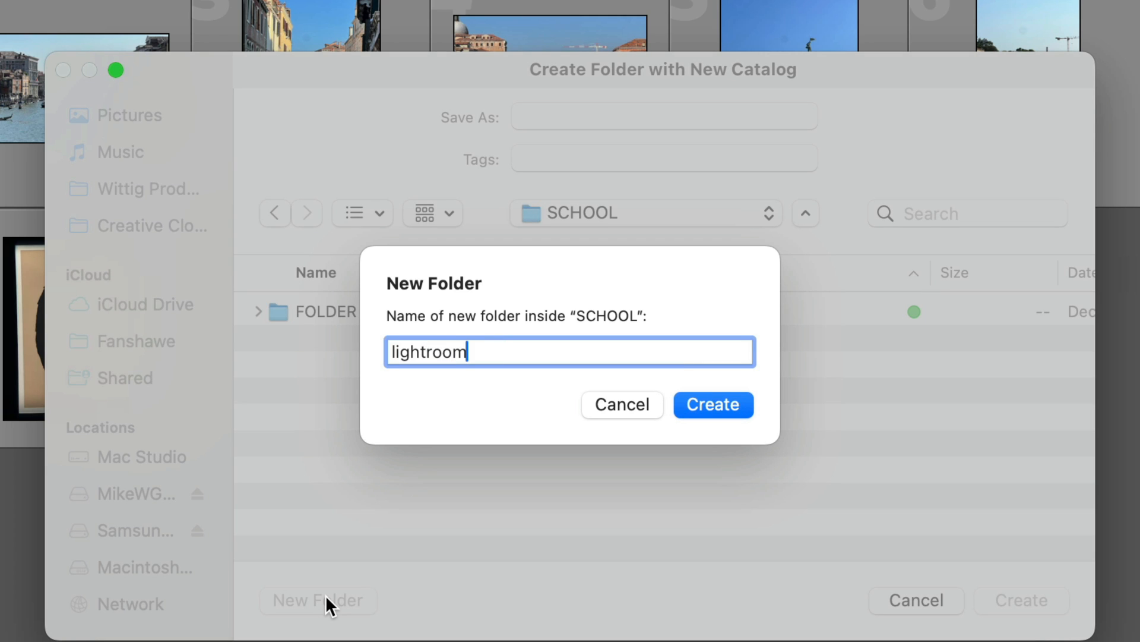
key(Return)
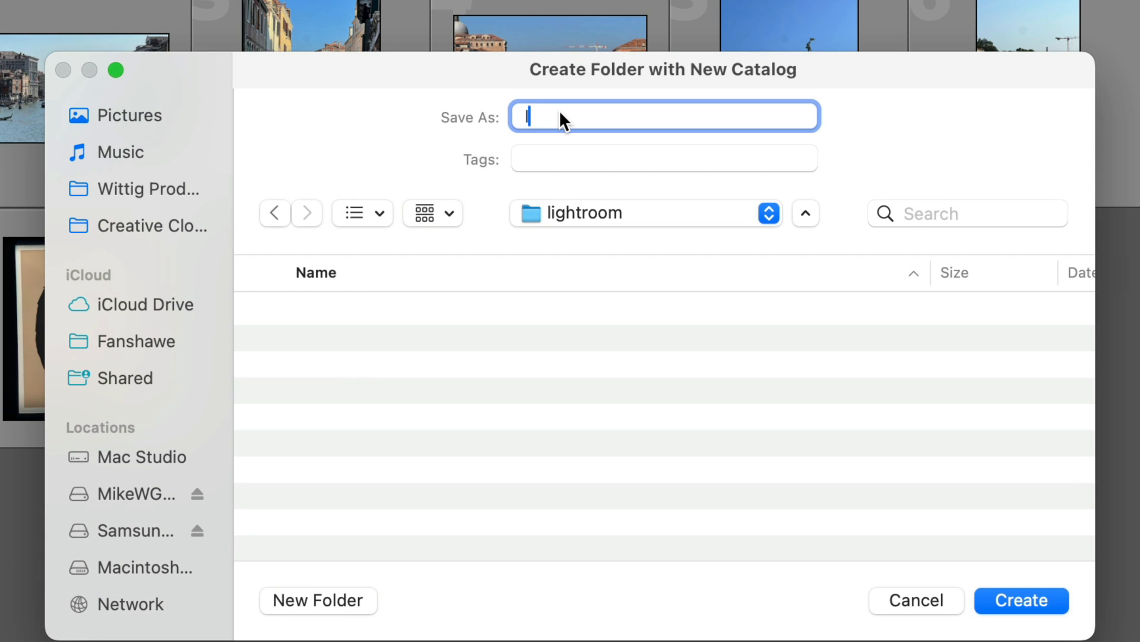
text(lightroom catalogue)
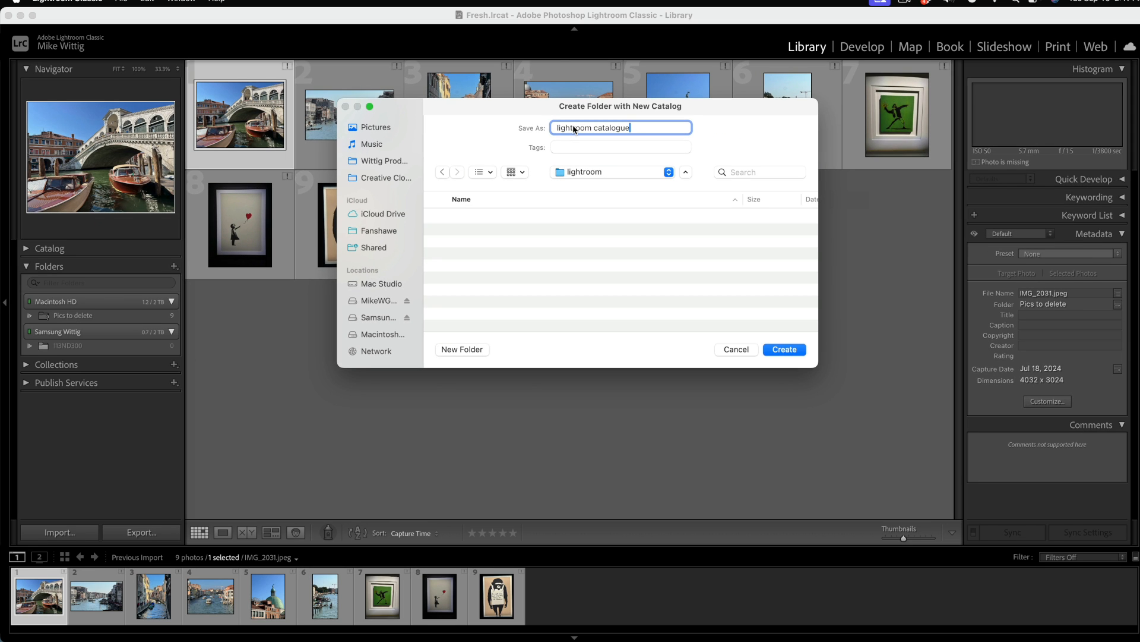
key(Return)
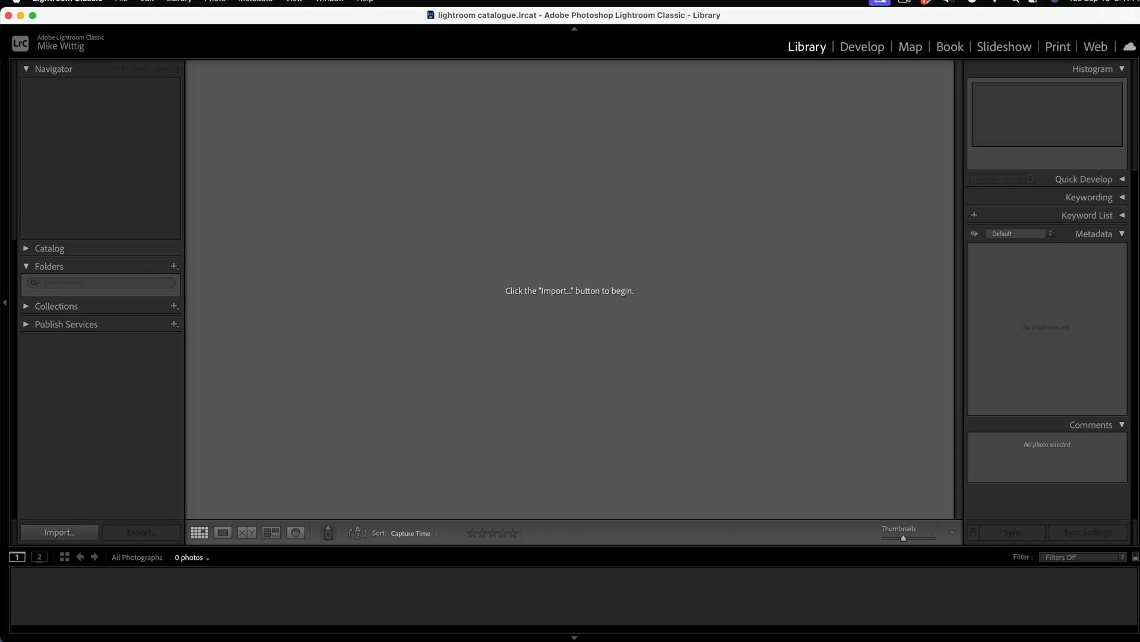
Step: Bring all the photos from DSC_3781.NEF to IMG_0151.jpg in Week 2's 00_Photo folder from Finder into Lightroom's import window
drag(1139, 77, 959, 110)
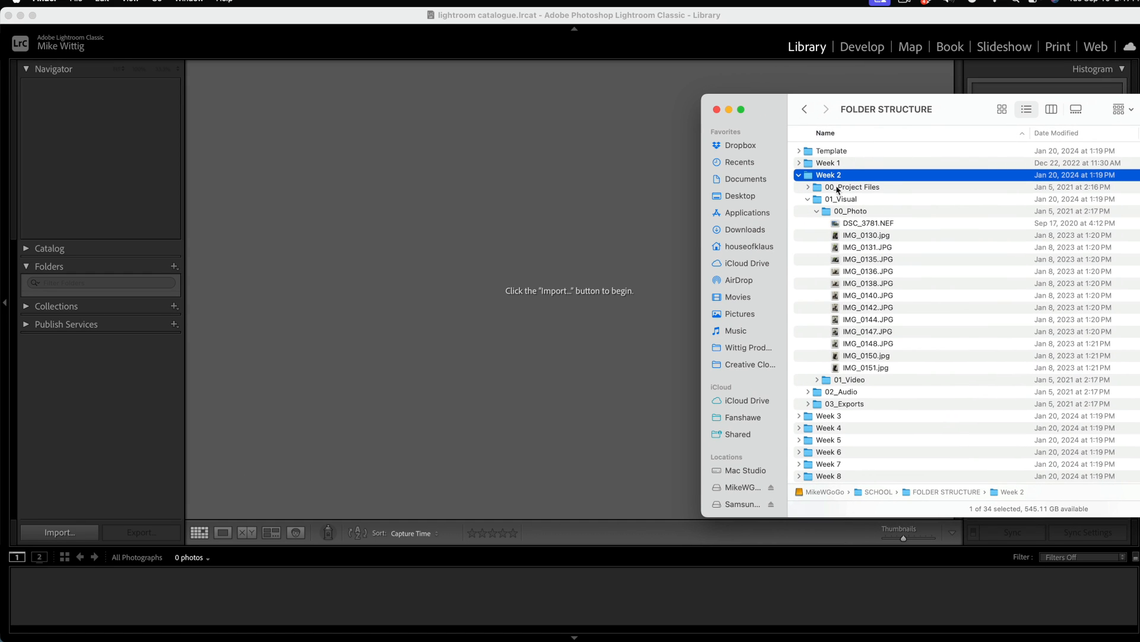
click(843, 222)
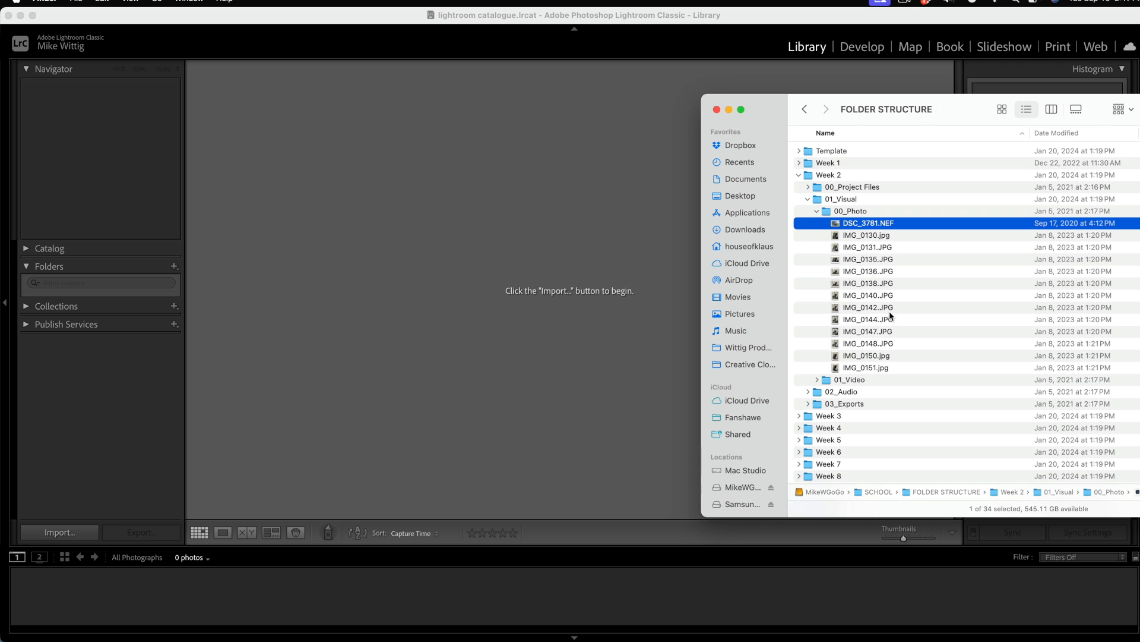
shift+click(872, 367)
drag(861, 224, 459, 215)
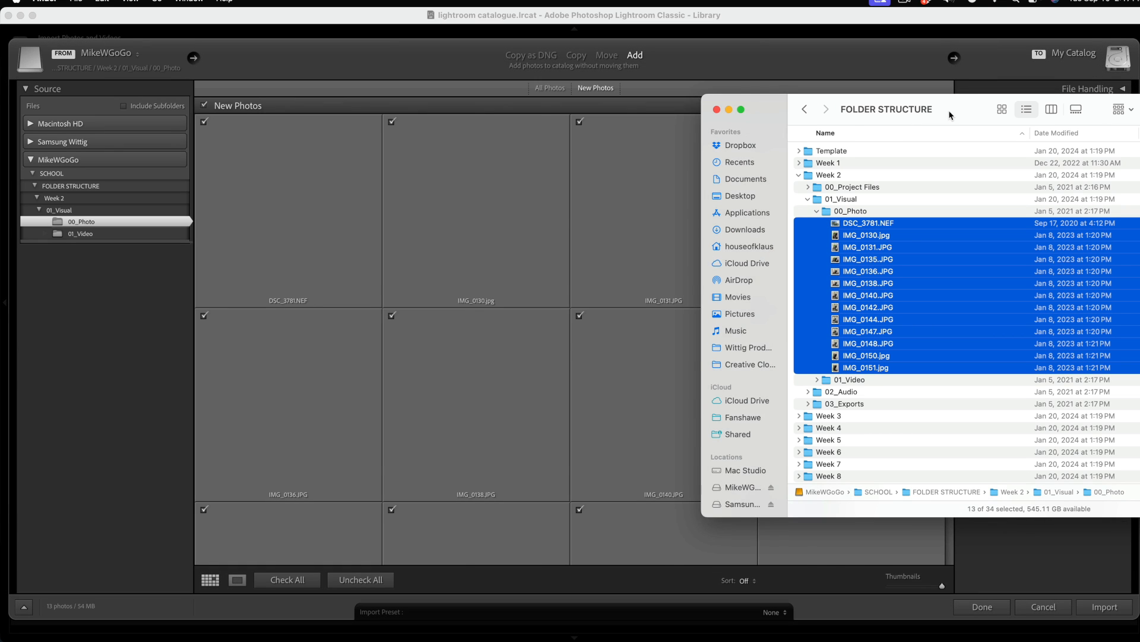
drag(952, 111, 1139, 135)
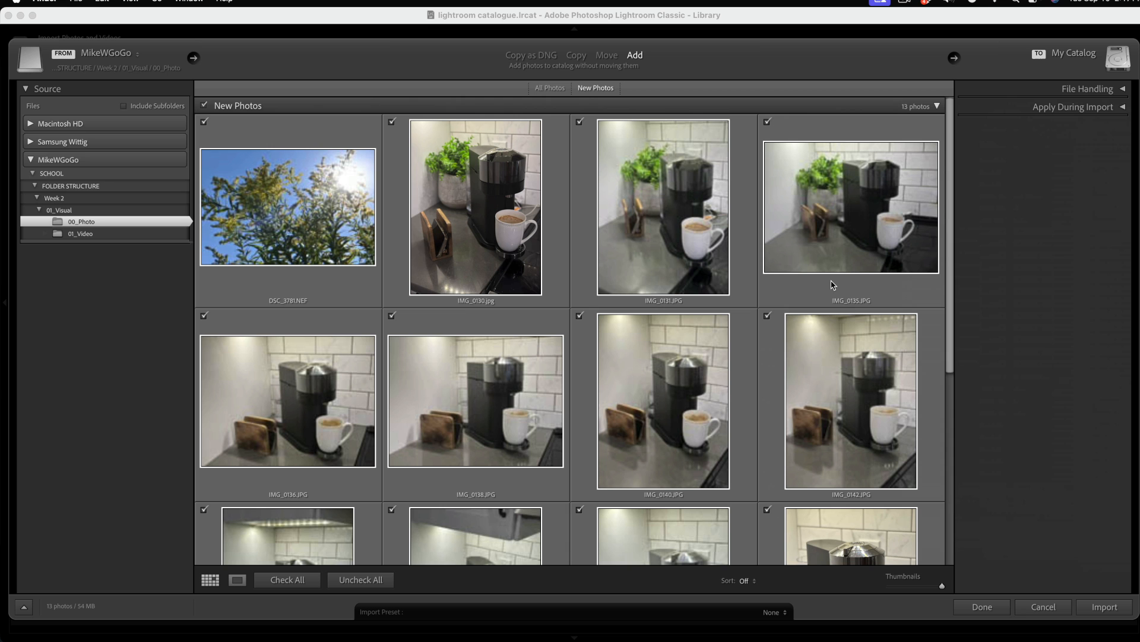
Step: Review the photos offered for import and exclude DSC_3781.NEF from the selection
scroll(819, 247, down, 3)
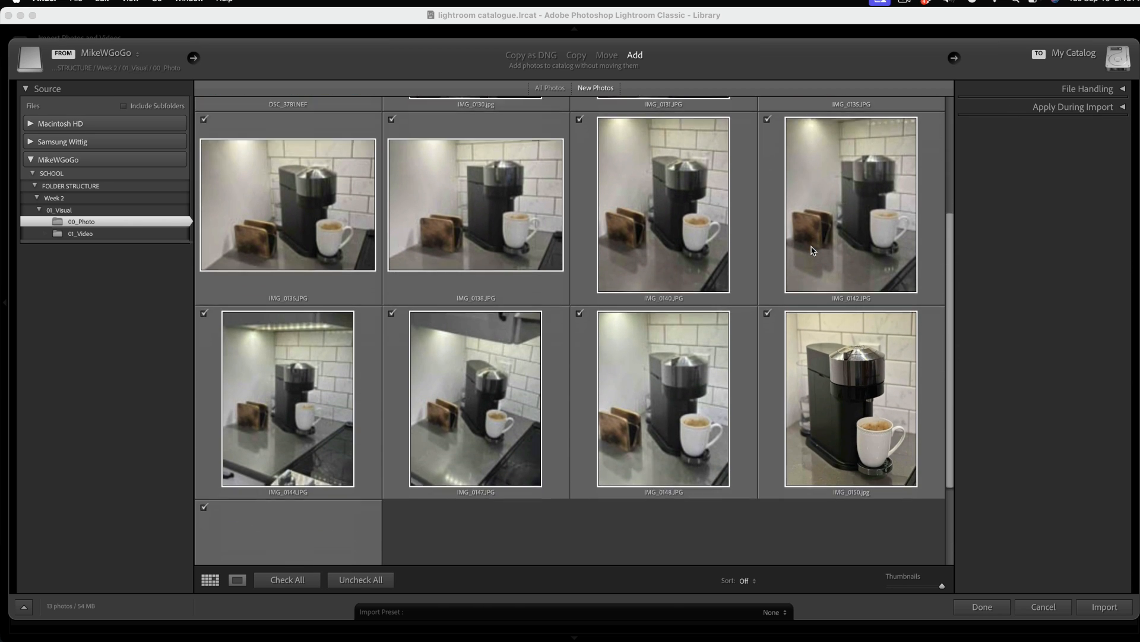
scroll(812, 250, down, 2)
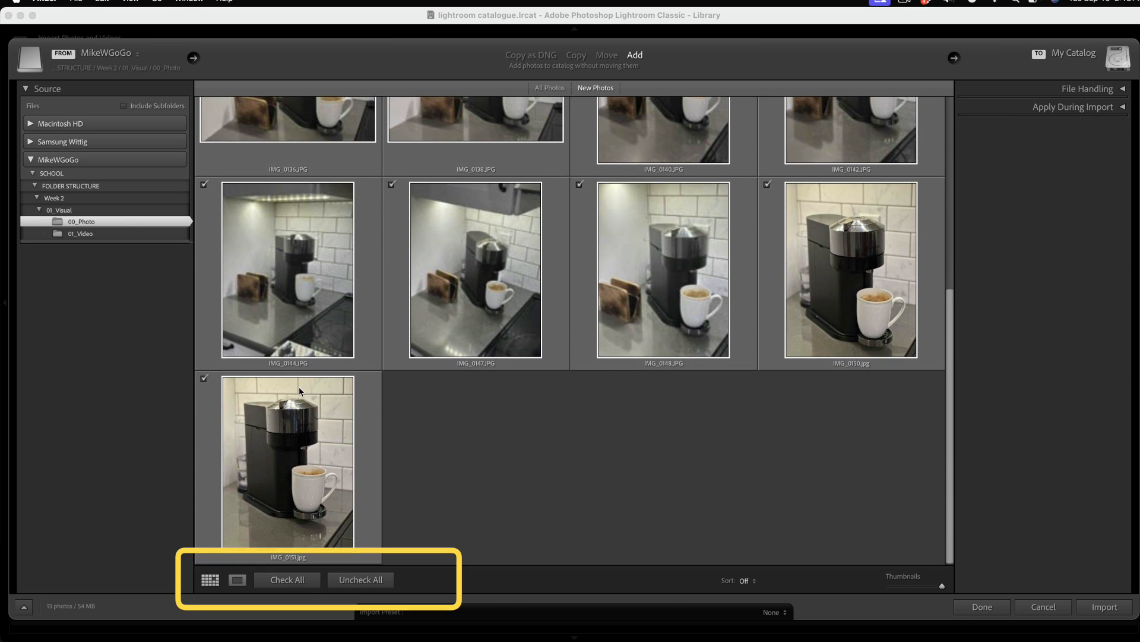
scroll(300, 392, up, 10)
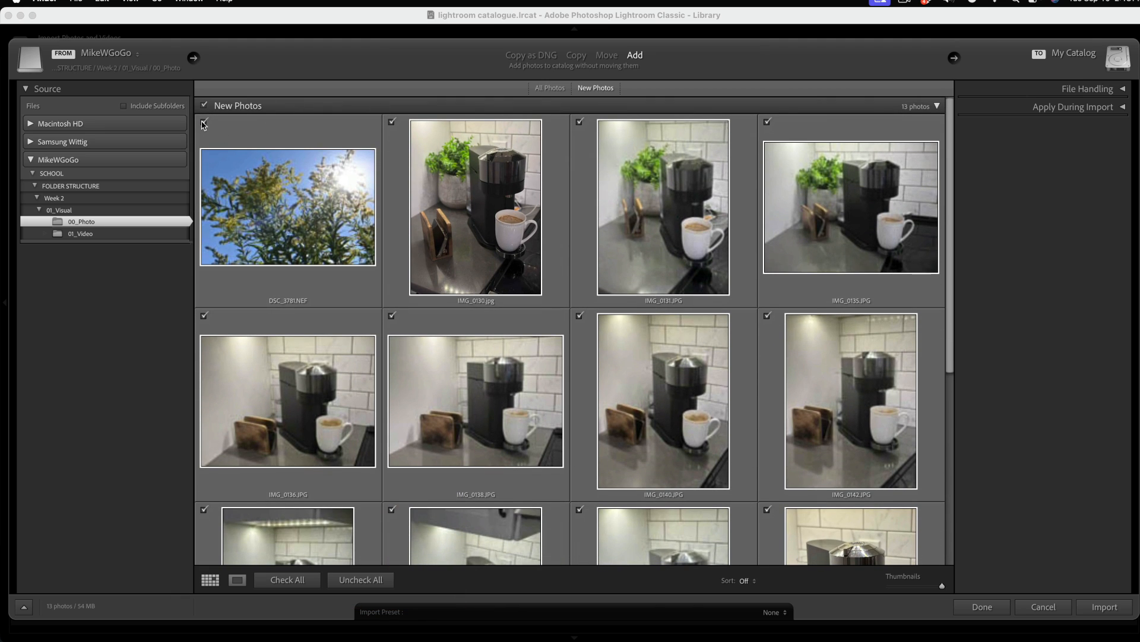
click(205, 123)
scroll(492, 293, down, 5)
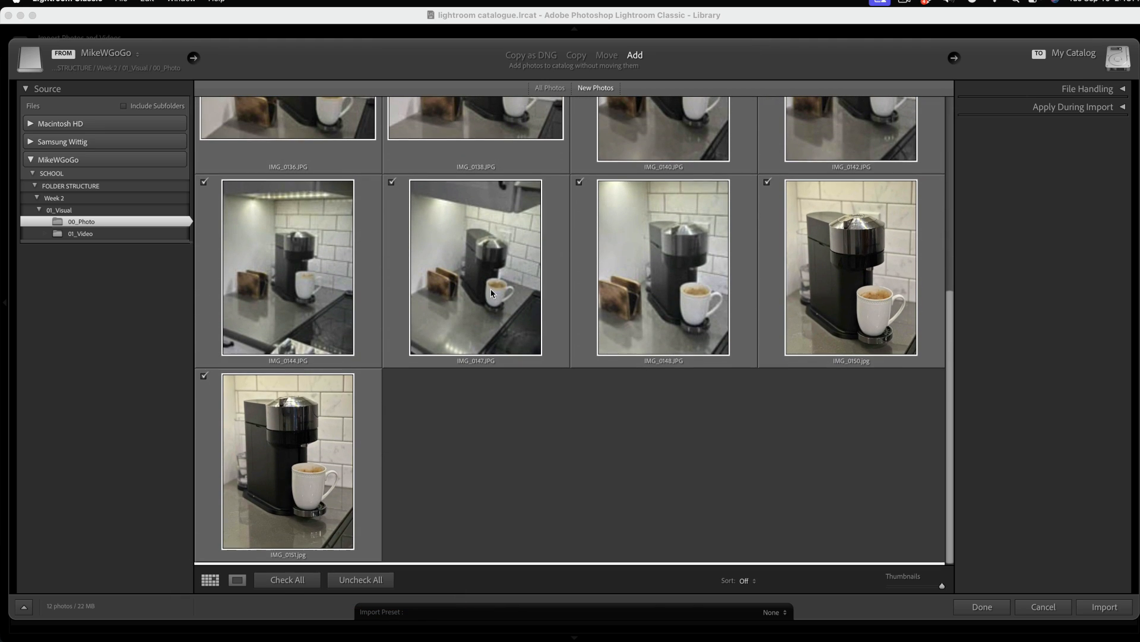
Step: Import the checked photos into the catalog and enable address lookup
click(1103, 607)
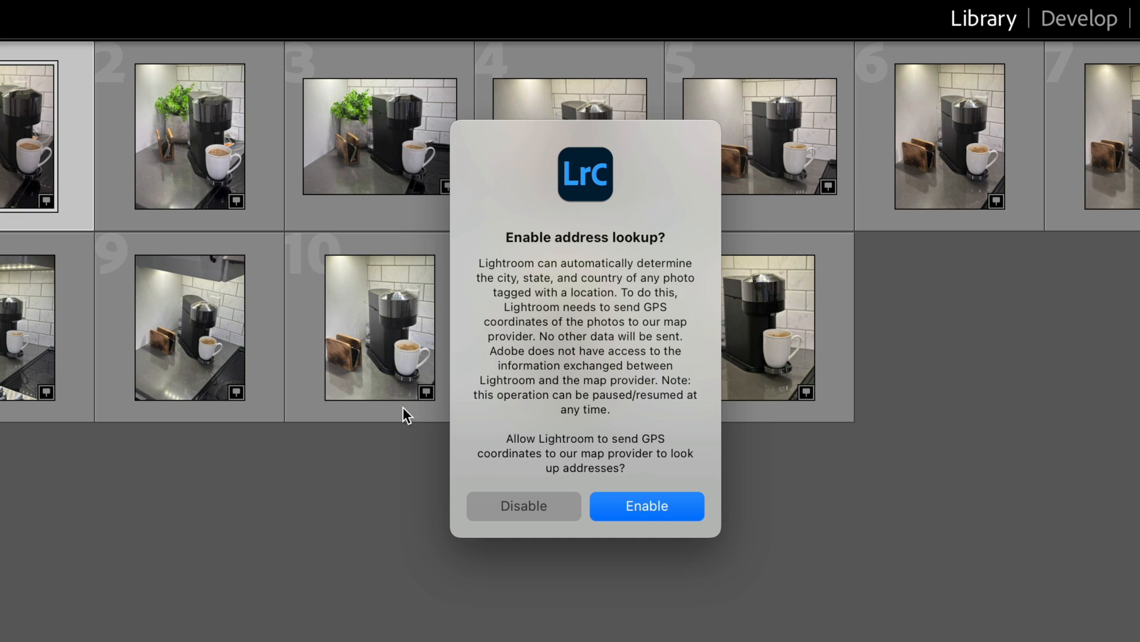
click(639, 502)
click(48, 38)
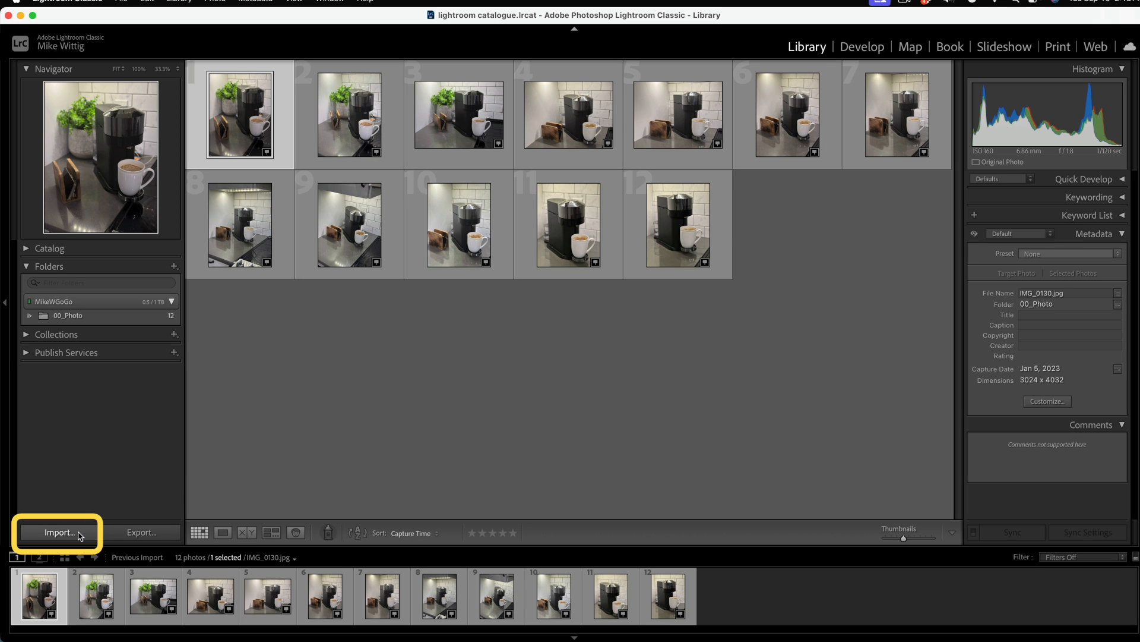
Step: Browse the import sources on MikeWGoGo to SCHOOL, FOLDER STRUCTURE, Week 2, 01_Visual, 00_Photo, and cancel without importing
click(59, 532)
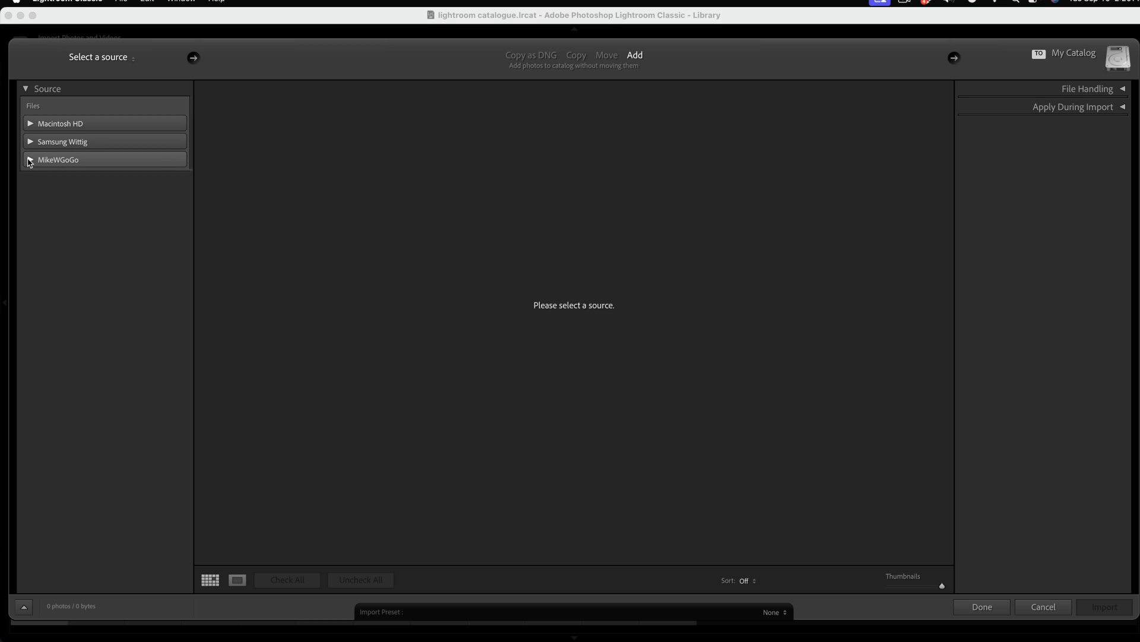
click(63, 163)
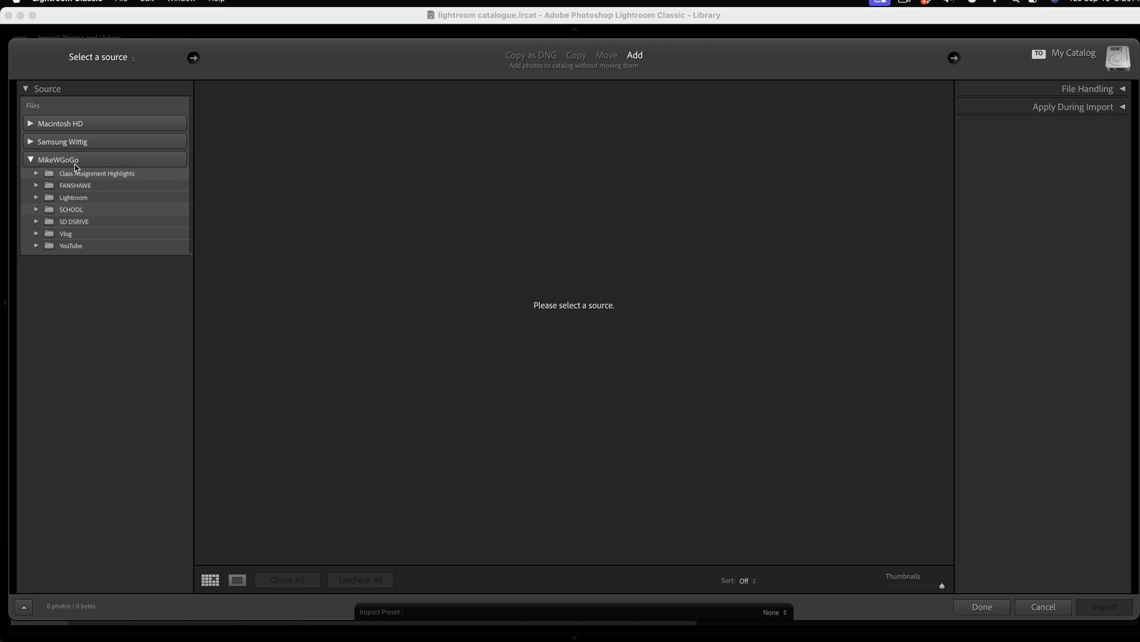
click(62, 211)
click(69, 188)
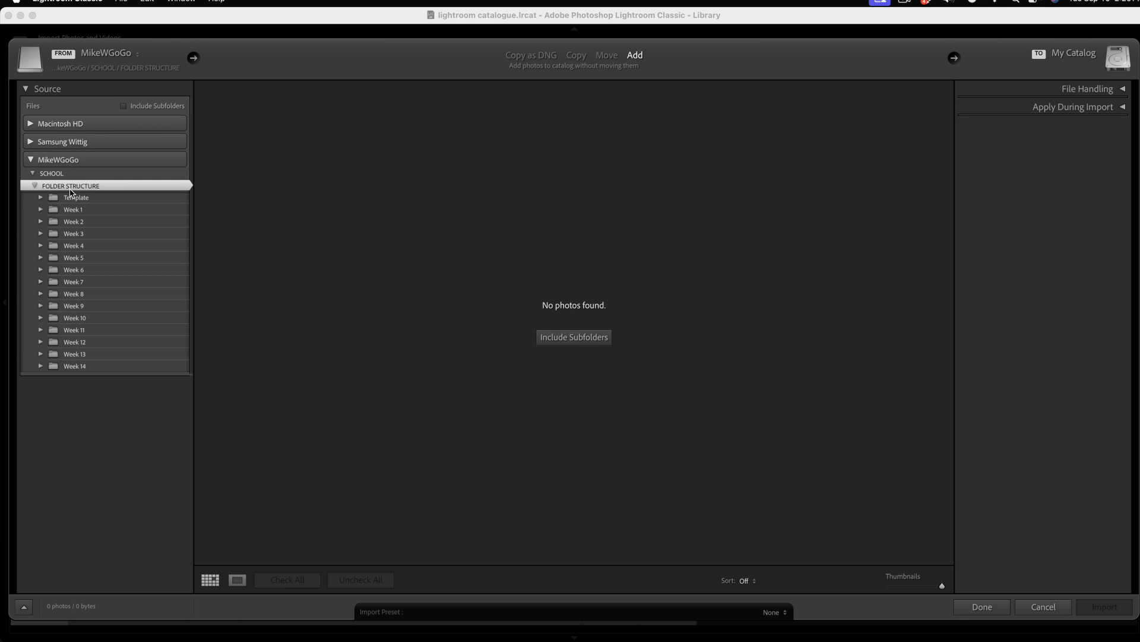
click(70, 222)
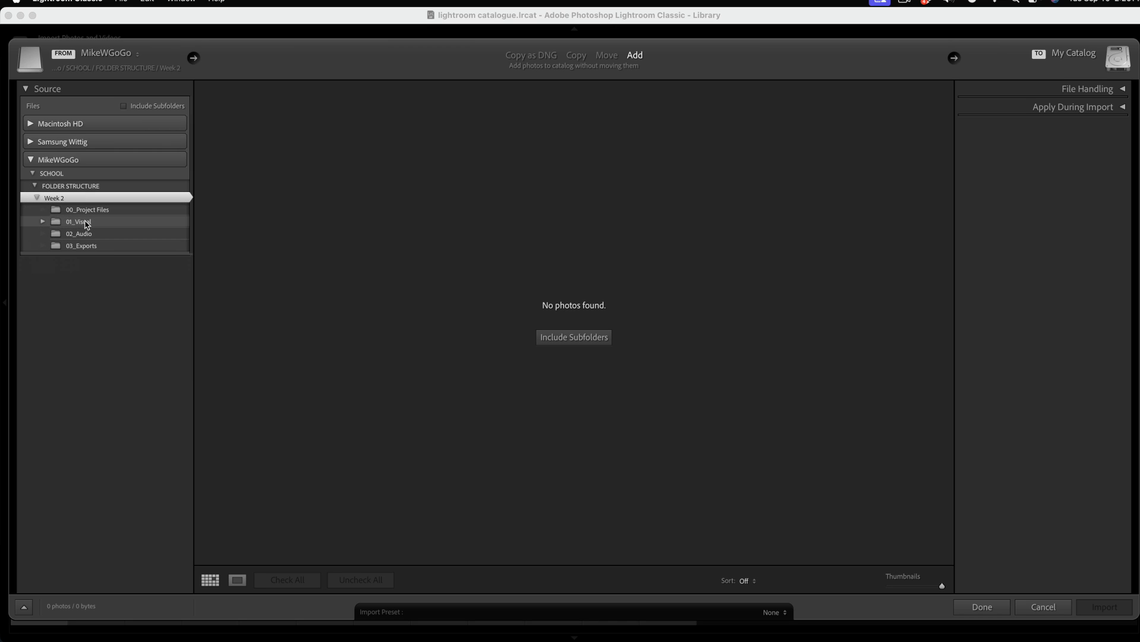
click(87, 224)
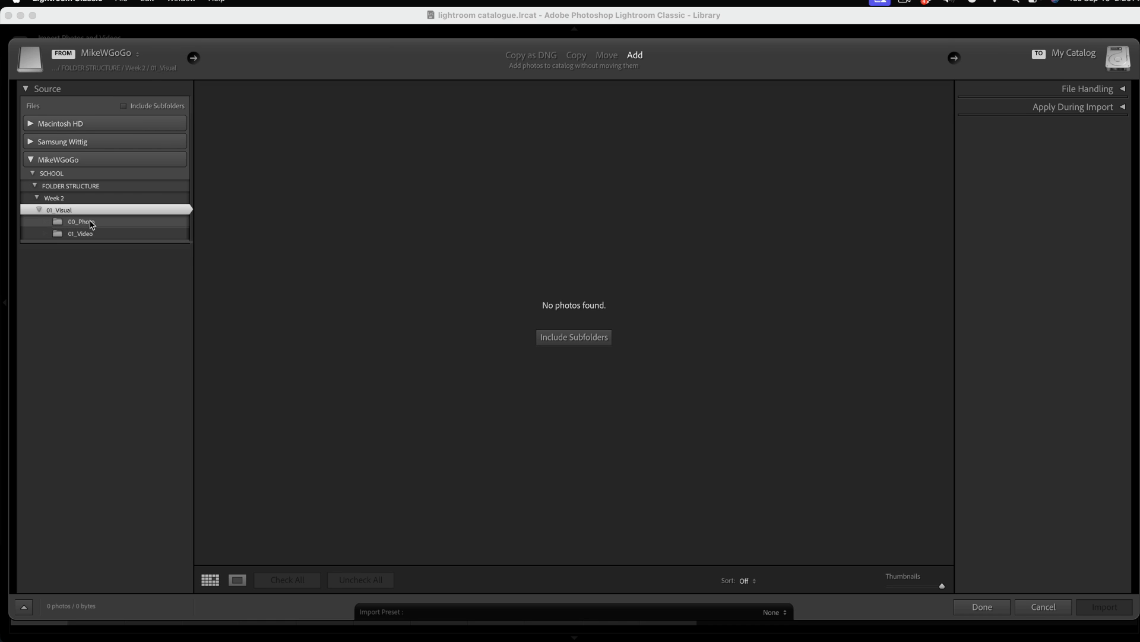
click(85, 223)
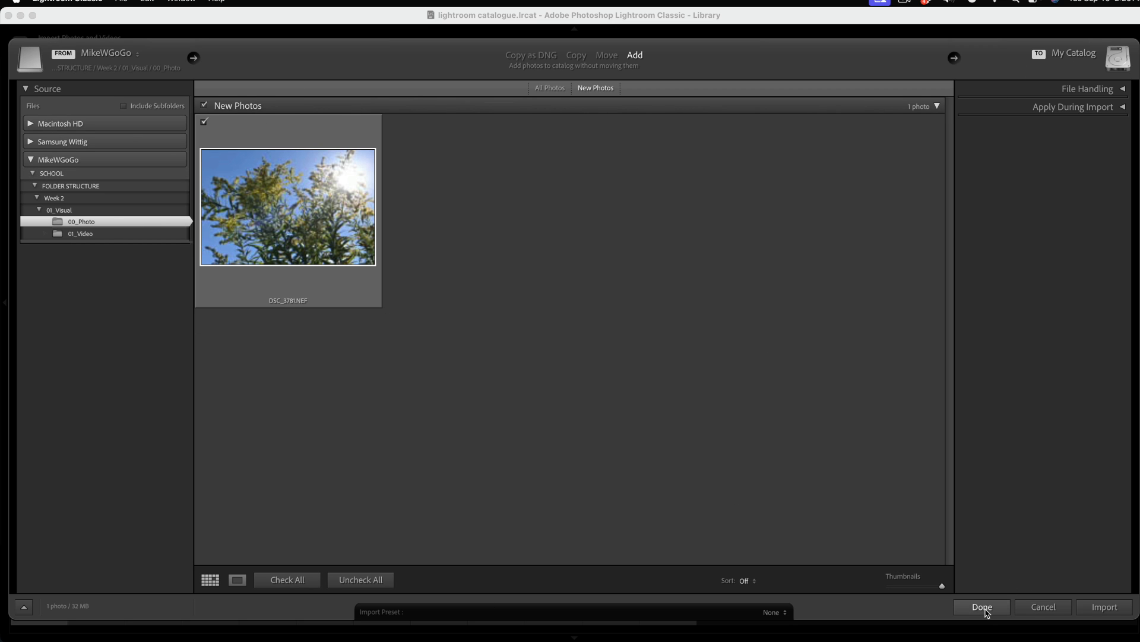
click(1044, 606)
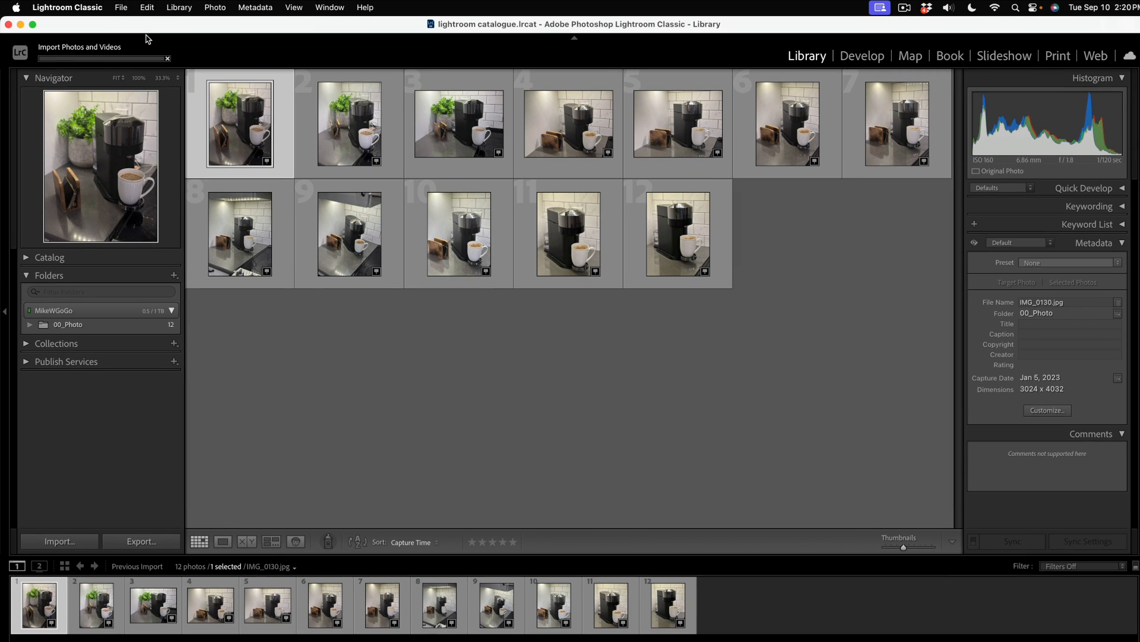
Step: Open Import Photos and Video once more and cancel it without choosing a source
click(121, 7)
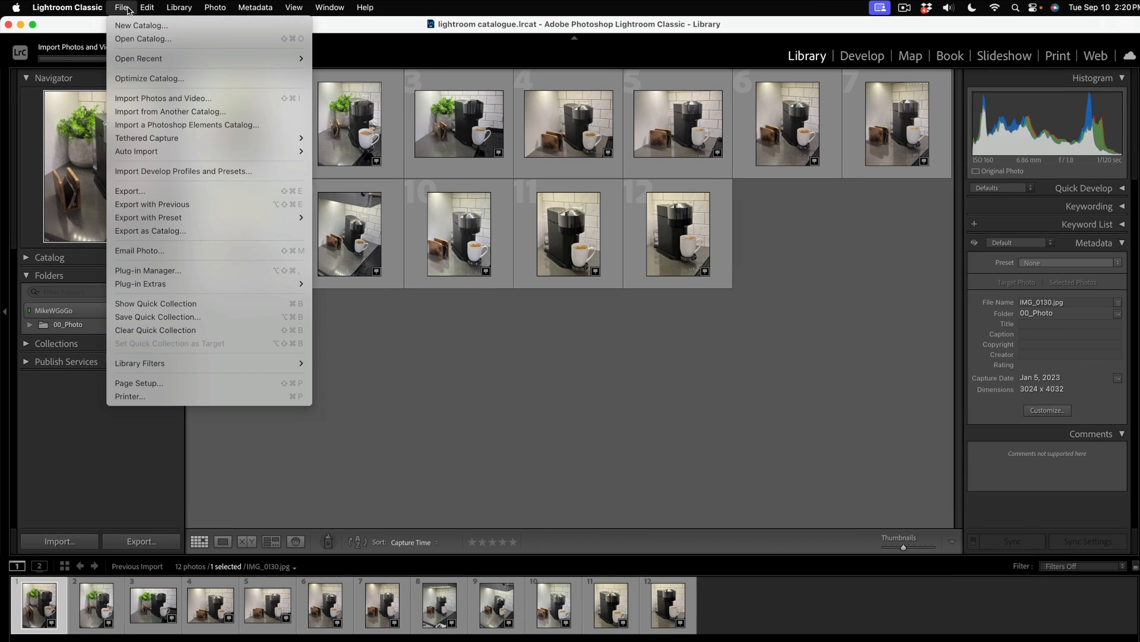
click(140, 99)
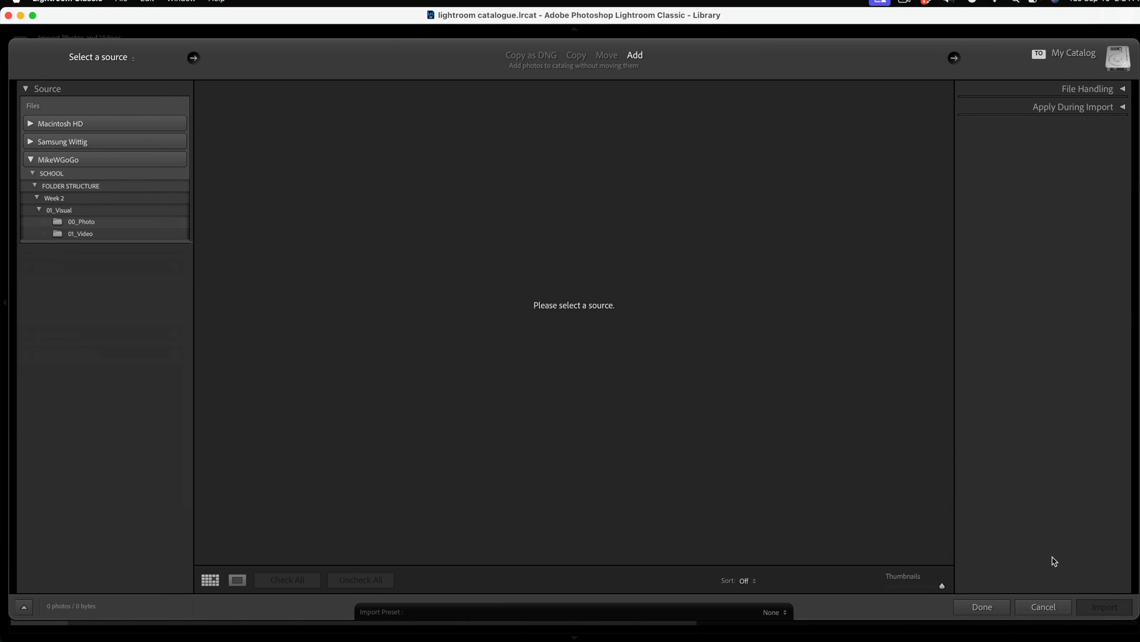
click(1044, 606)
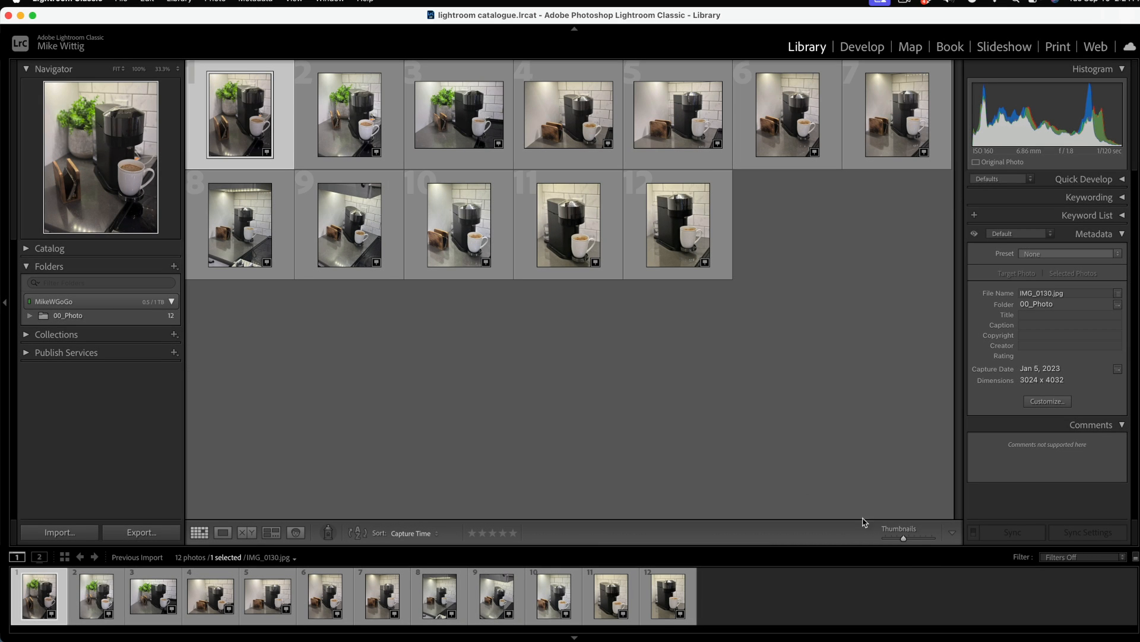
Step: Enlarge the grid thumbnails slightly, then show IMG_0130.jpg in Loupe view, checking the next photo and returning
mouse_move(905, 538)
mouse_down()
mouse_move(949, 541)
mouse_move(892, 540)
mouse_move(928, 540)
mouse_move(914, 541)
mouse_up()
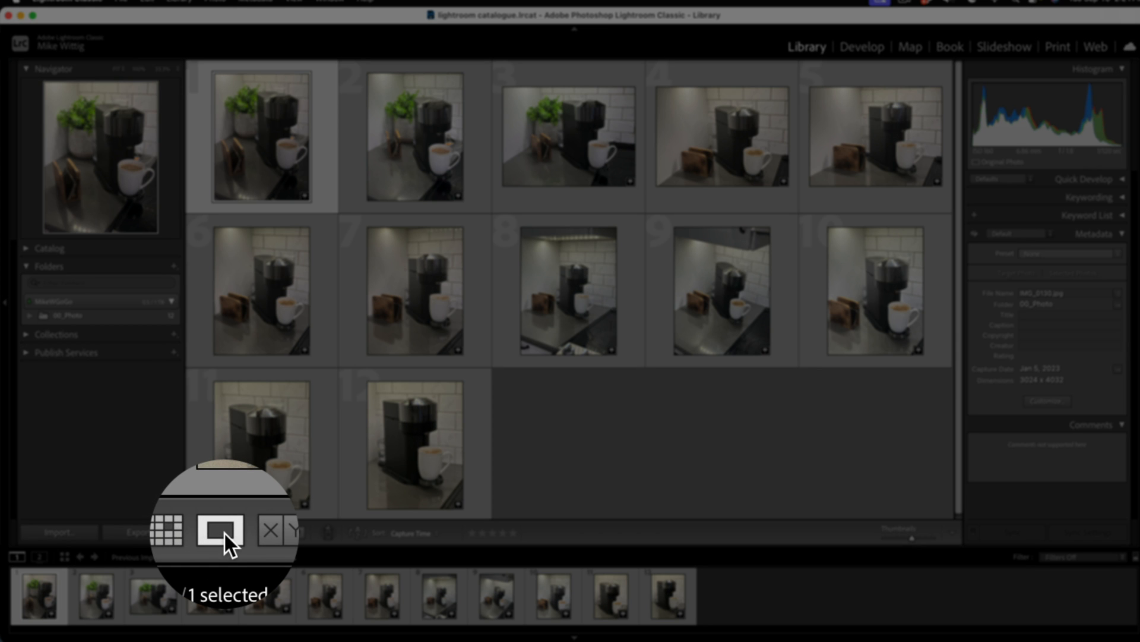
click(222, 532)
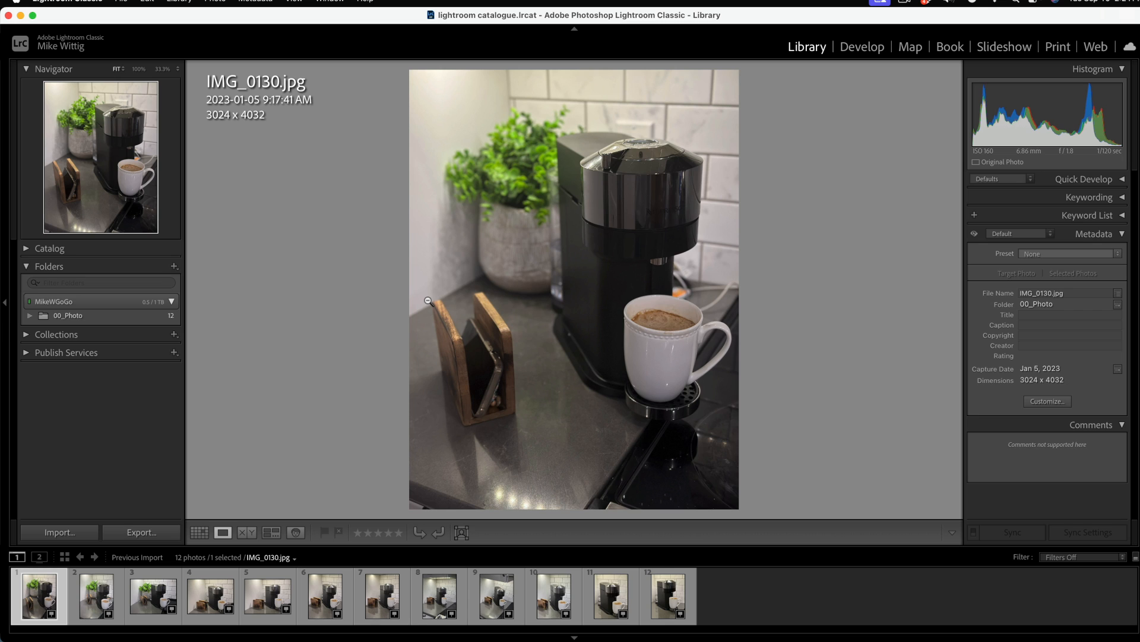
key(Right)
key(Left)
Step: Rate IMG_0130.jpg and IMG_0131.JPG one star each
click(359, 535)
click(93, 589)
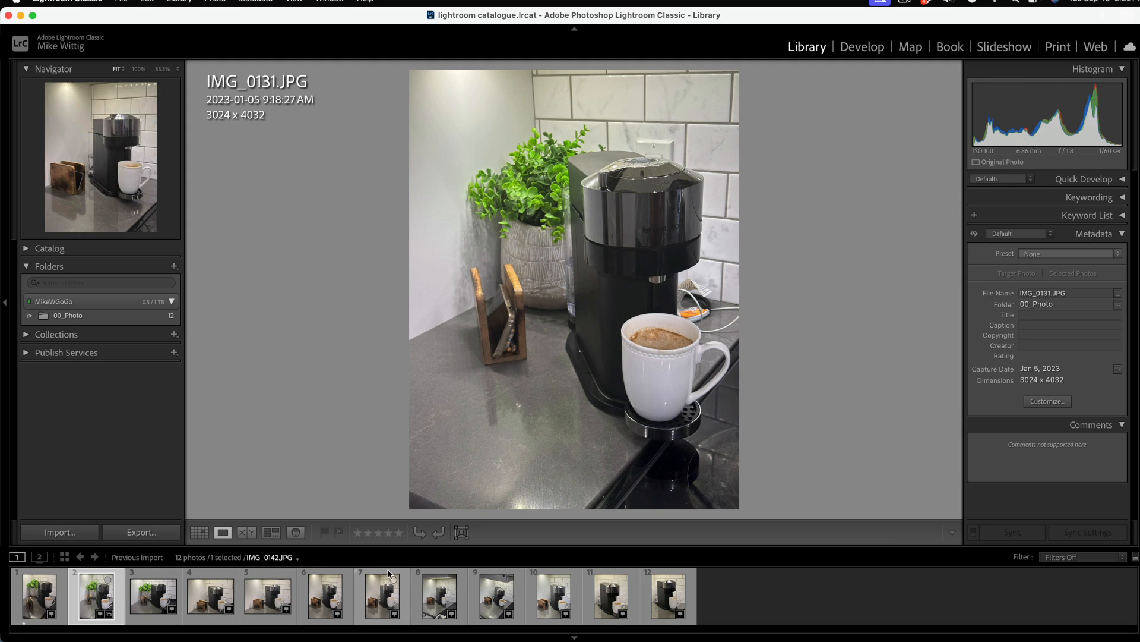
click(358, 533)
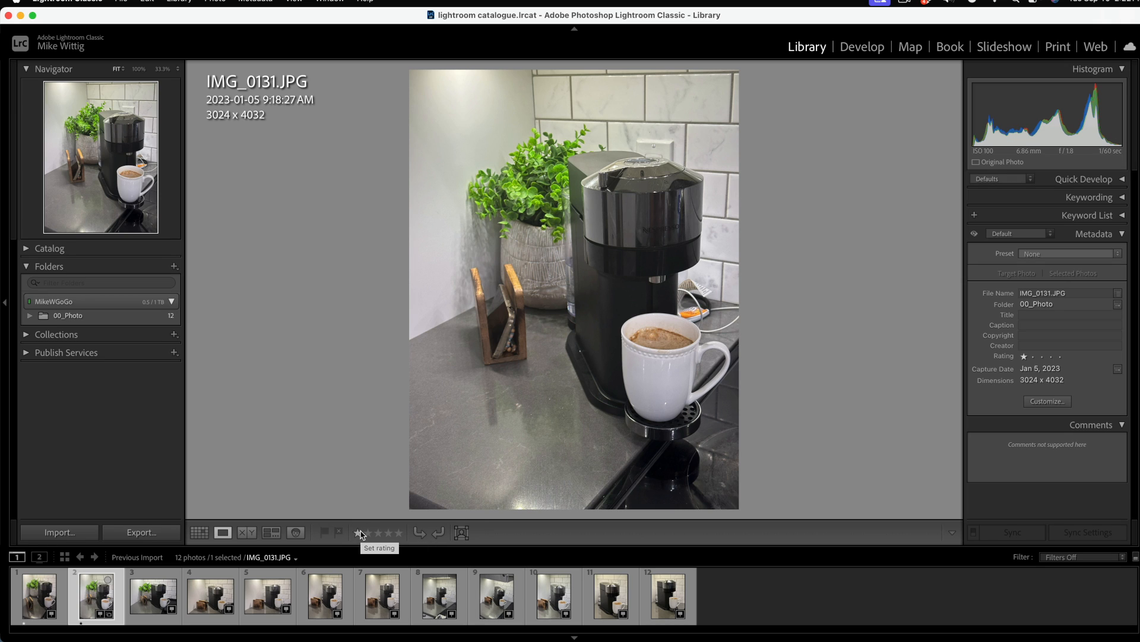
Step: Rate IMG_0130.jpg, IMG_0135.JPG, IMG_0136.JPG and IMG_0138.JPG five stars each
click(47, 590)
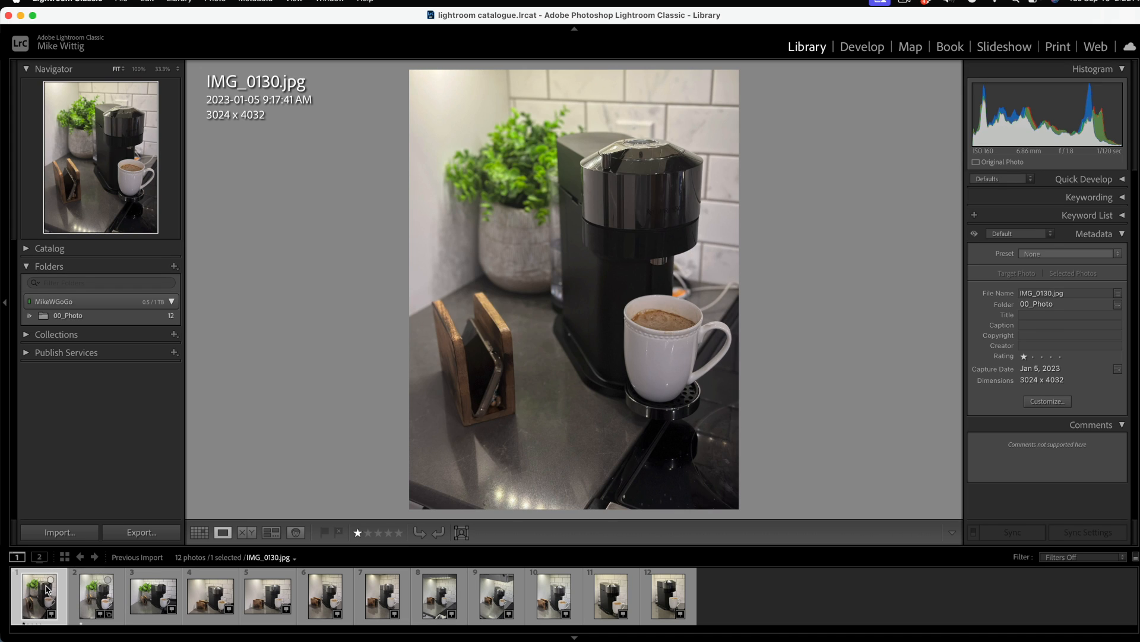
key(5)
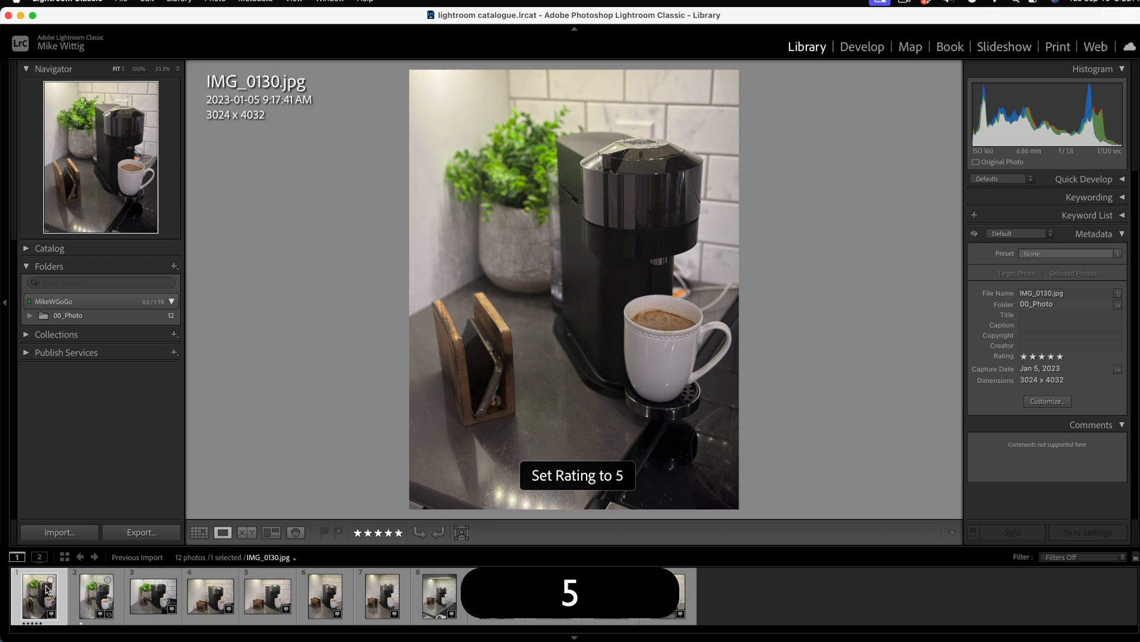
click(165, 605)
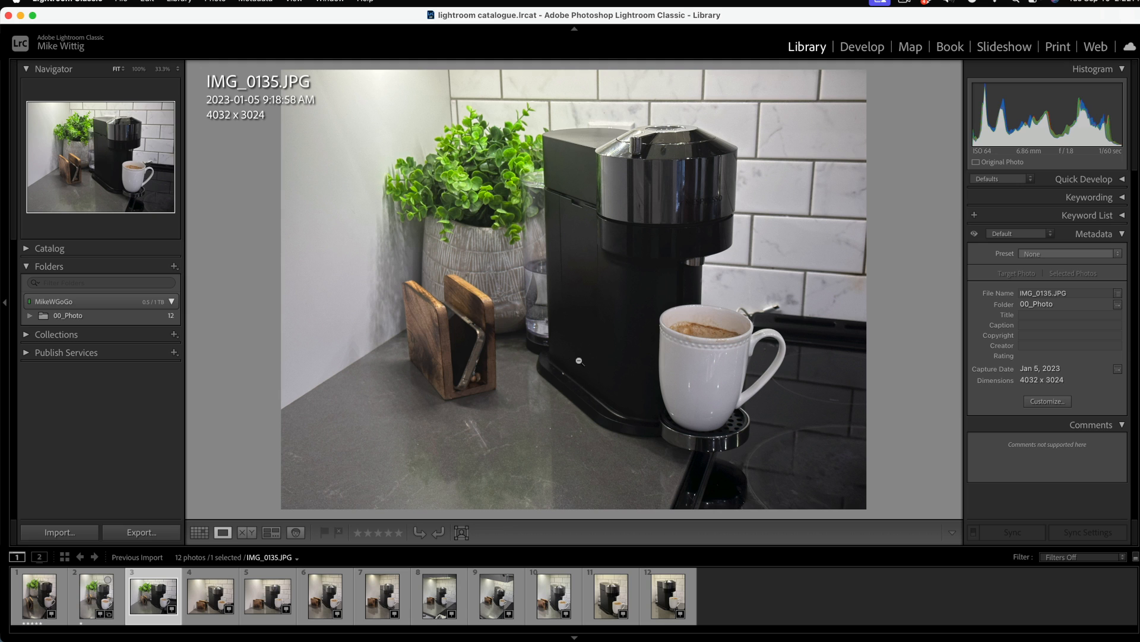
key(5)
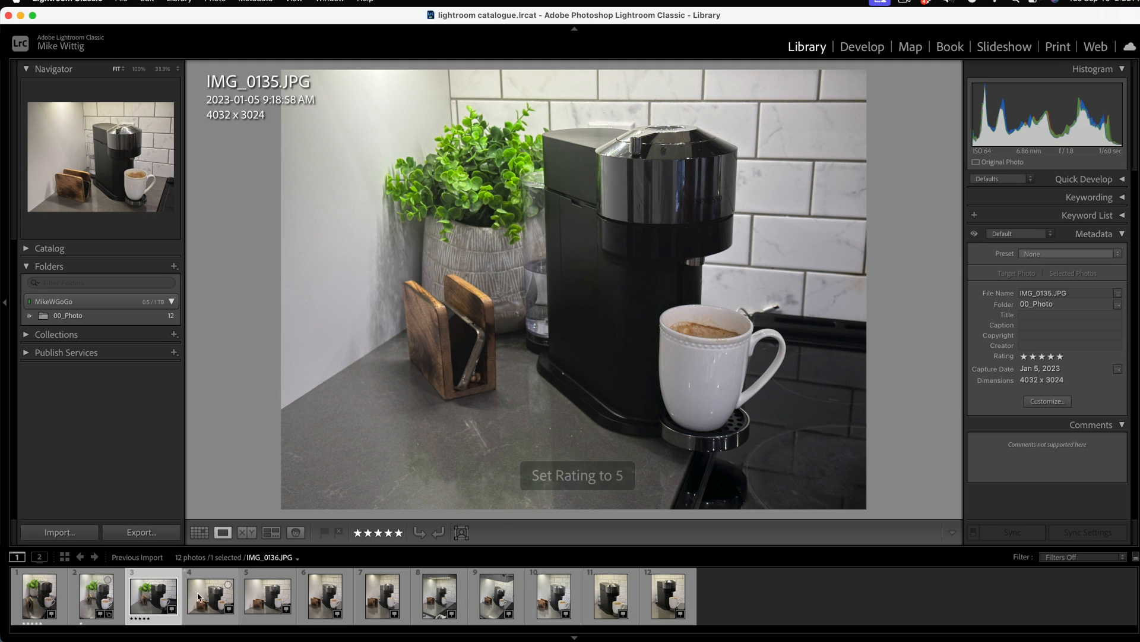
click(199, 596)
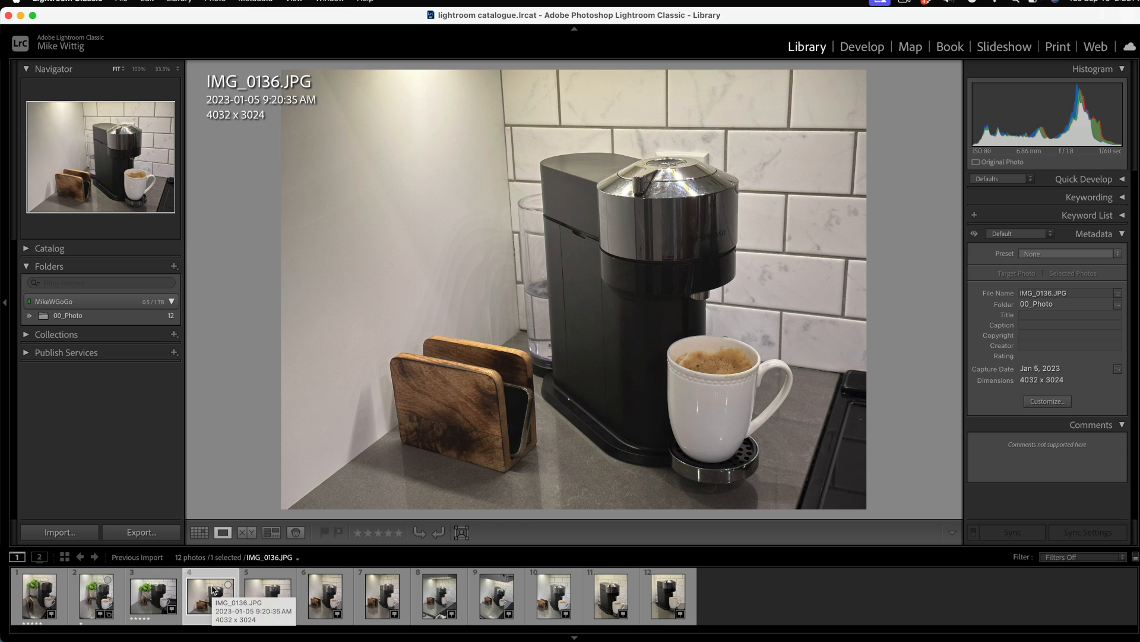
key(5)
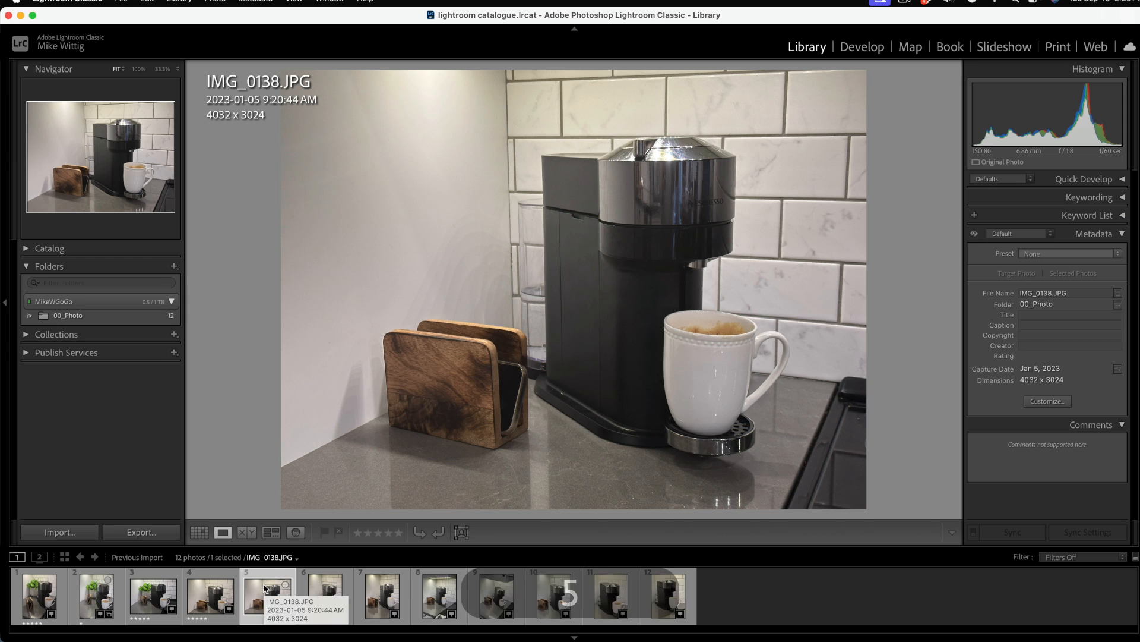
key(5)
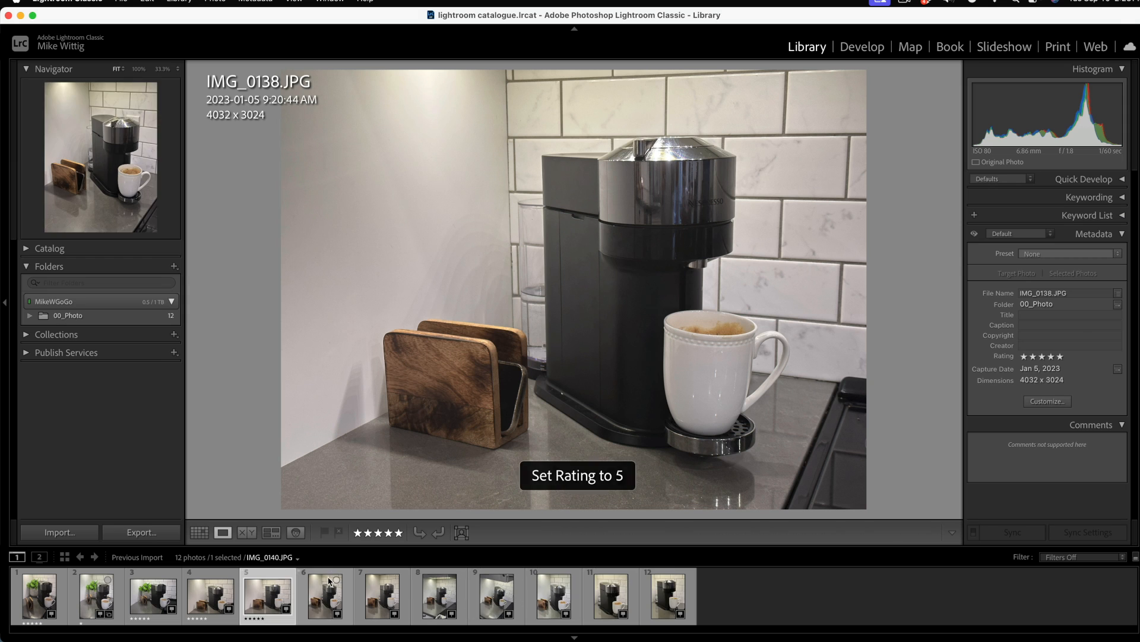
Step: Rate IMG_0140.JPG and IMG_0144.JPG one star each, and IMG_0142.JPG five stars
click(336, 581)
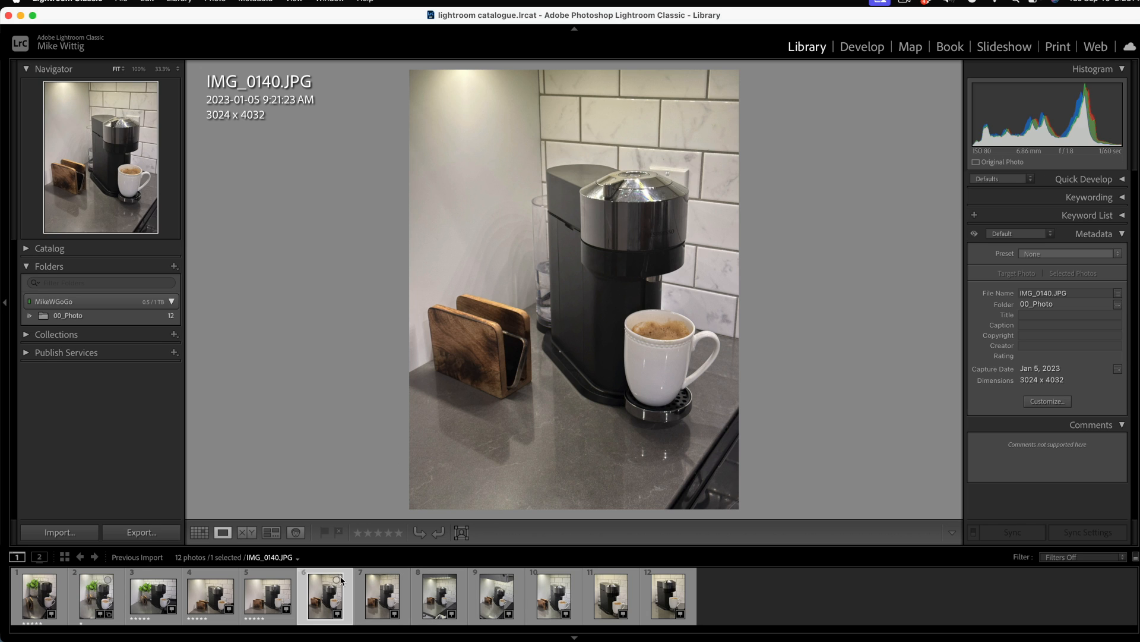
key(1)
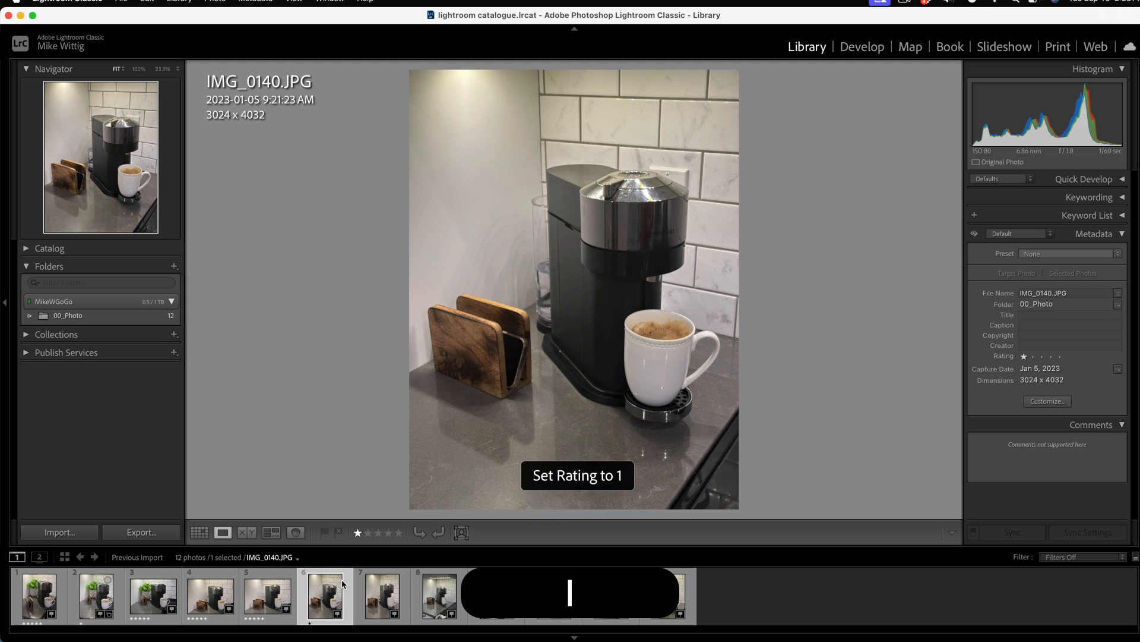
click(393, 595)
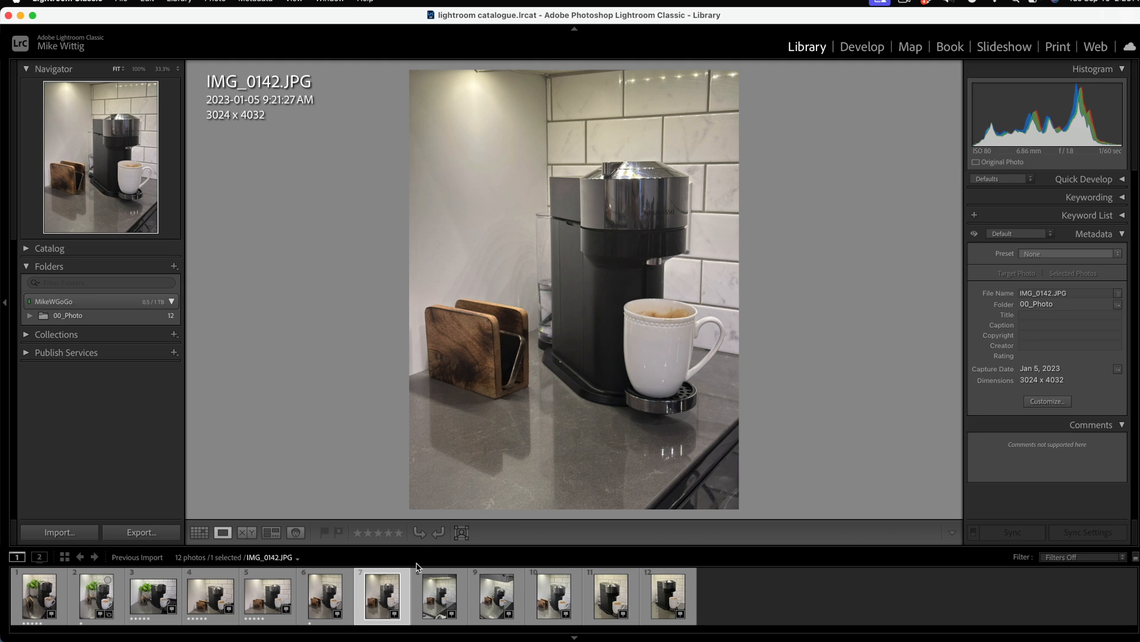
key(5)
click(444, 597)
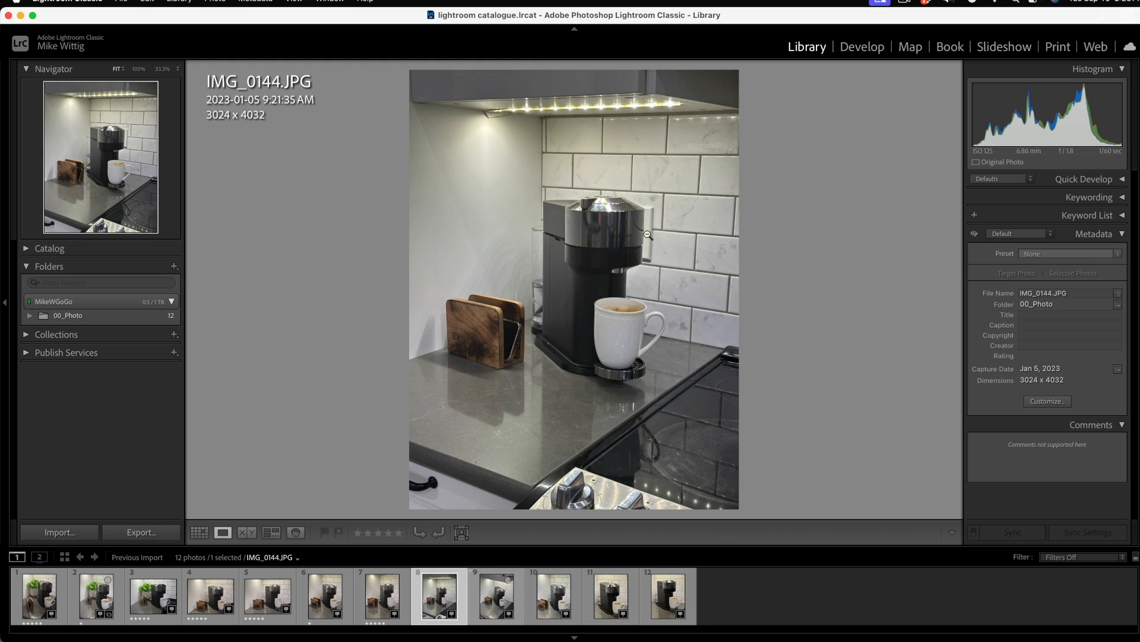
key(1)
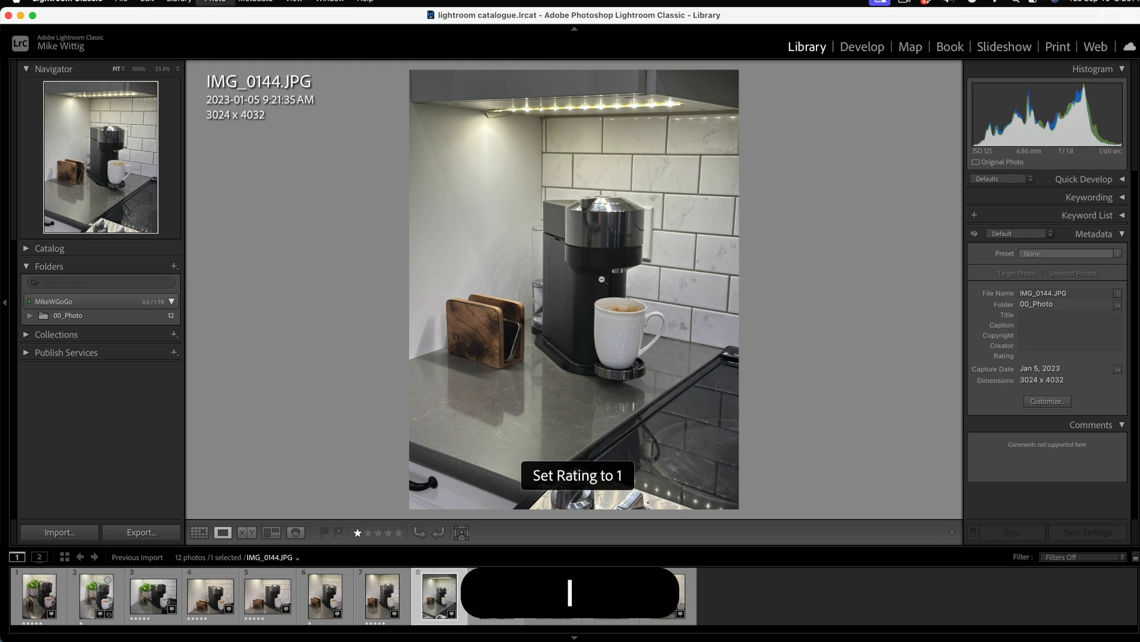
Step: Rate IMG_0147.JPG and IMG_0148.JPG one star each, and IMG_0150.jpg and IMG_0151.jpg five stars each
click(487, 601)
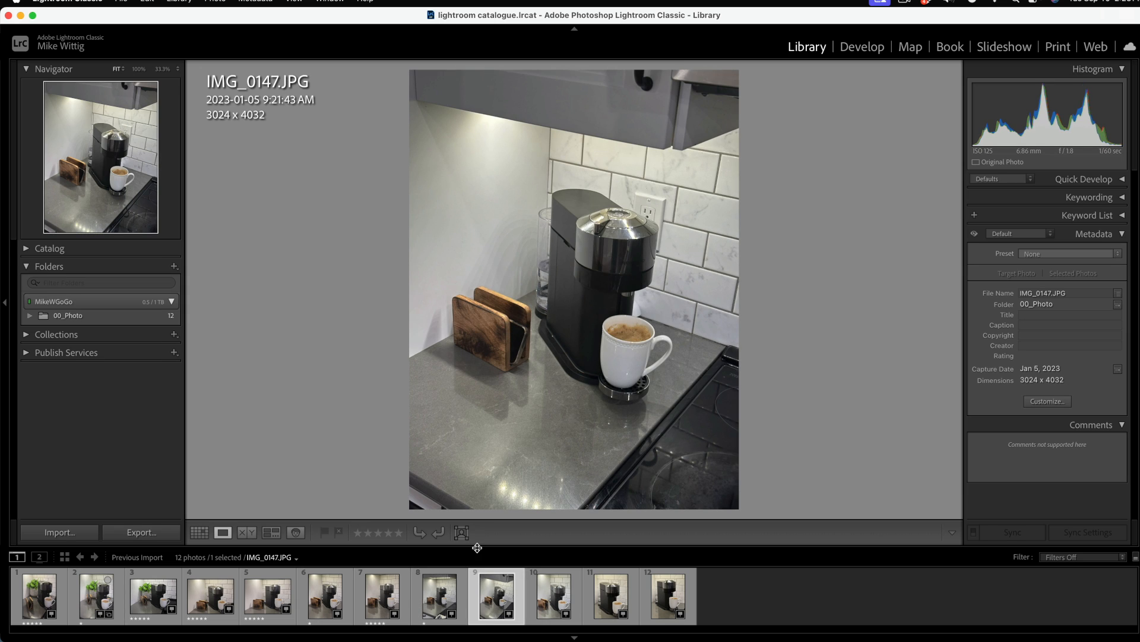
key(1)
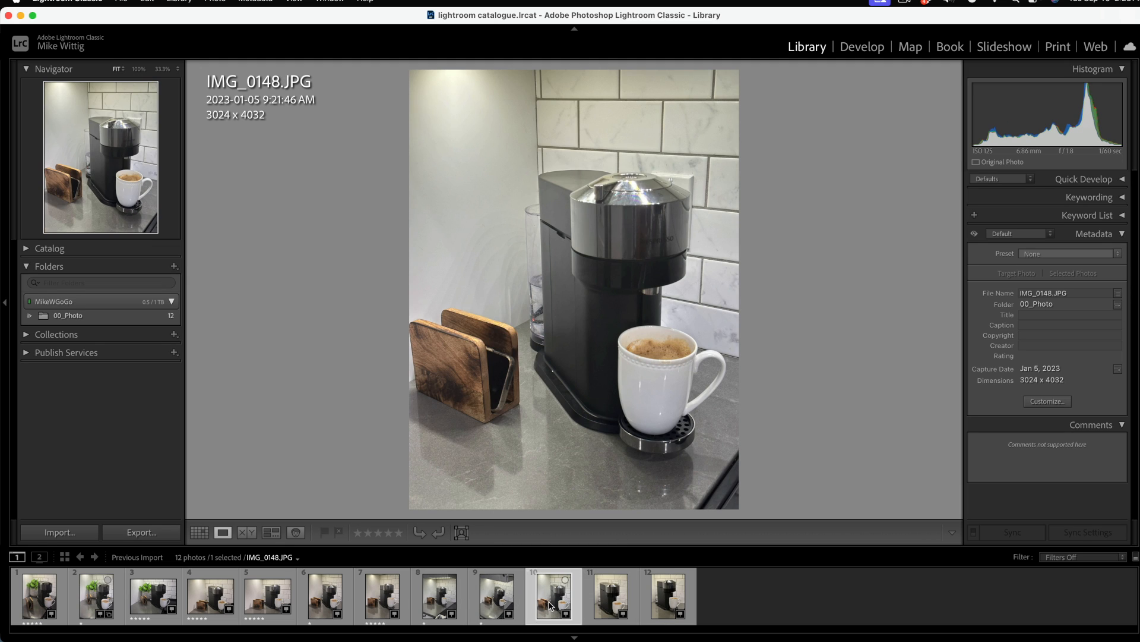
key(1)
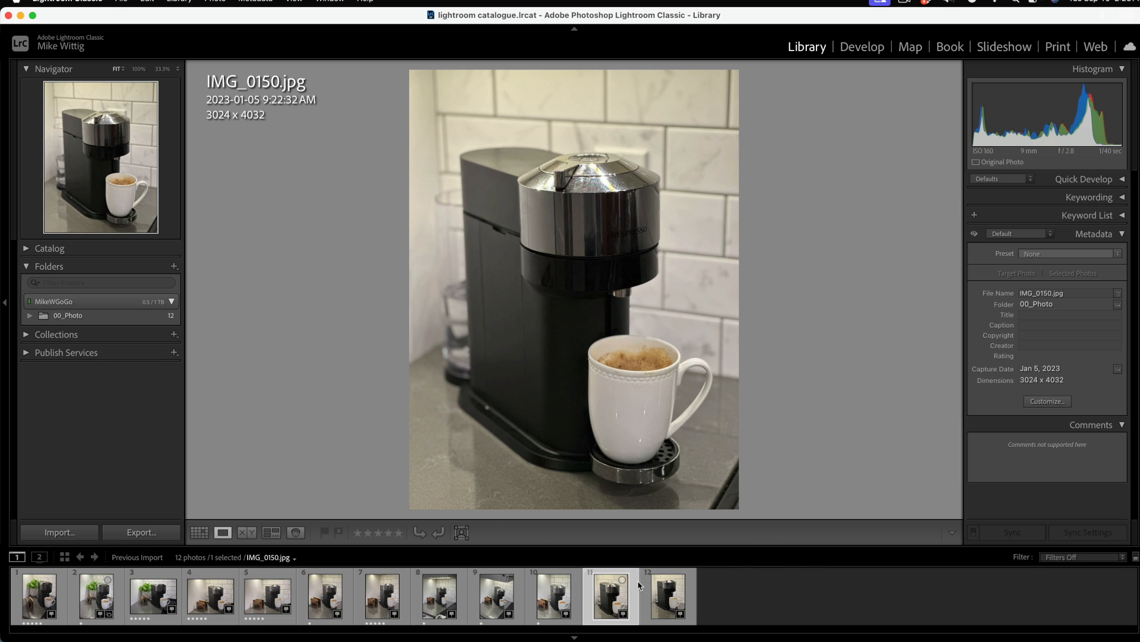
key(5)
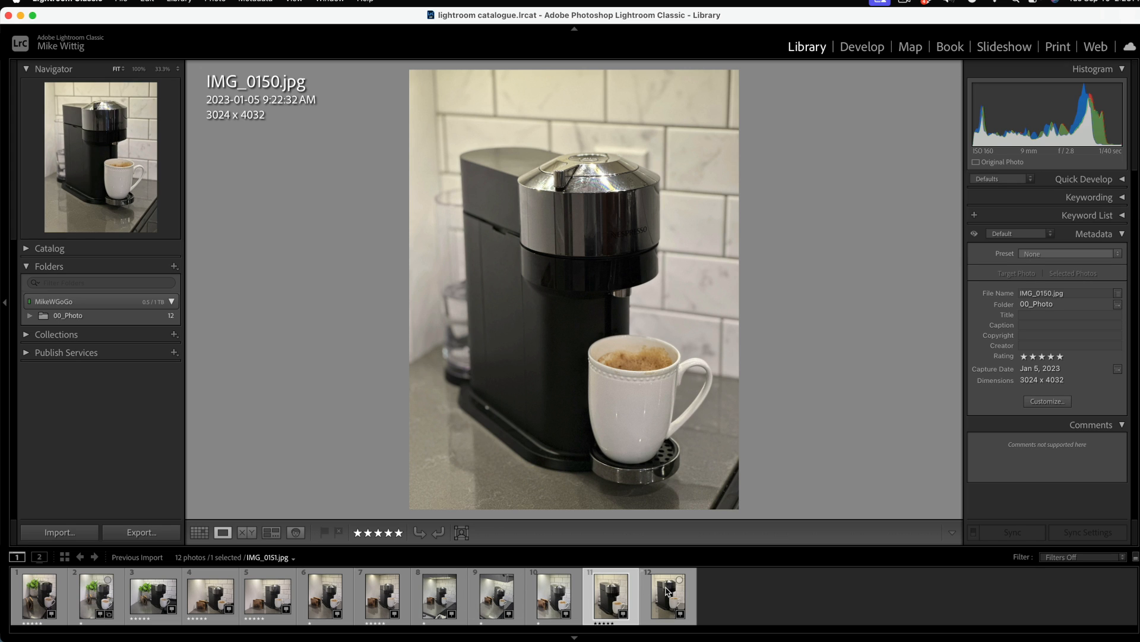
click(668, 591)
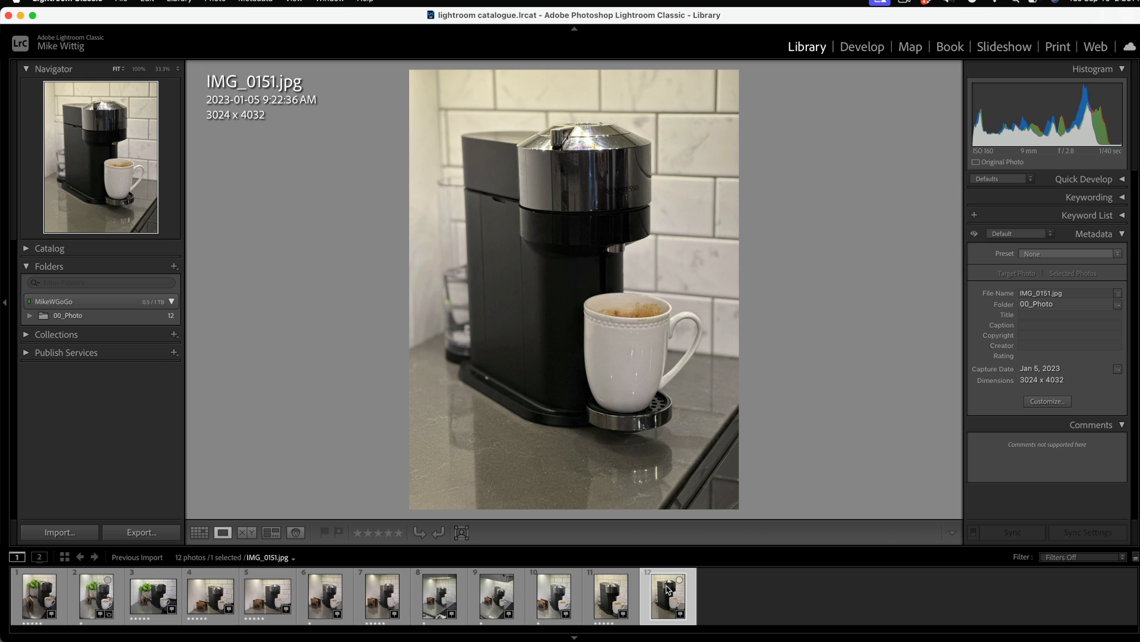
key(5)
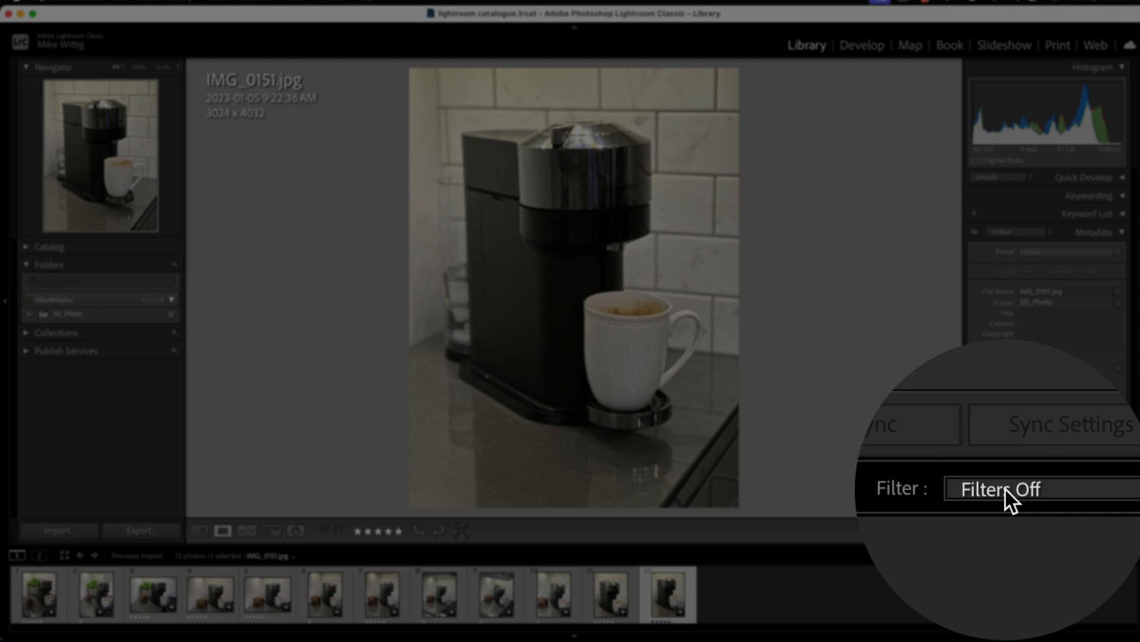
Step: Filter the filmstrip with the Rated preset and set it to photos with two stars and higher
click(1007, 490)
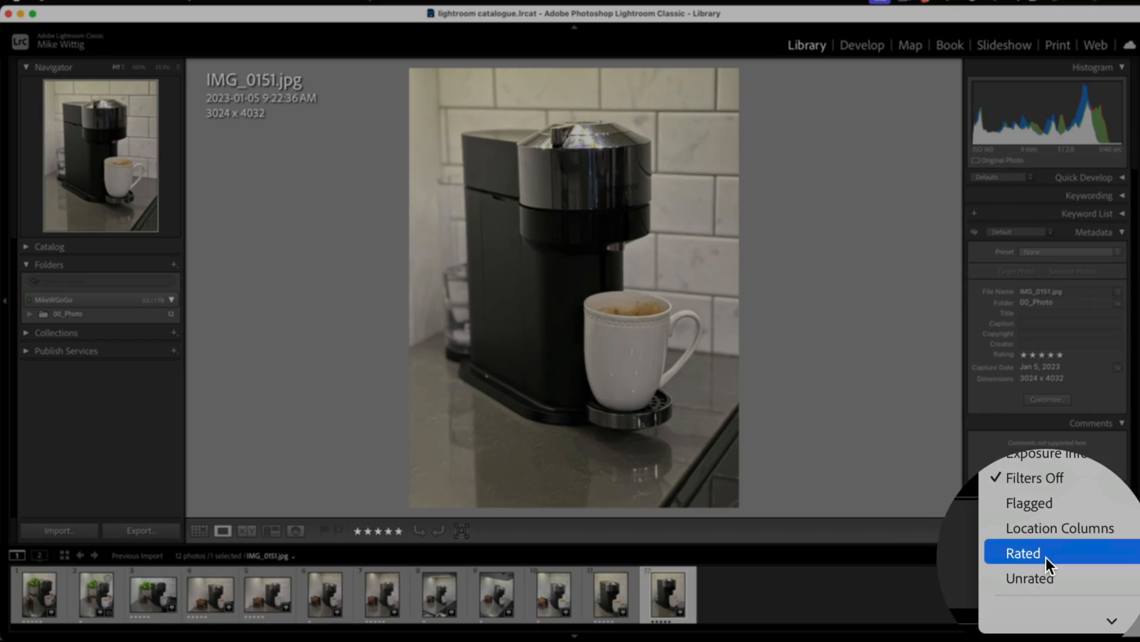
click(1045, 558)
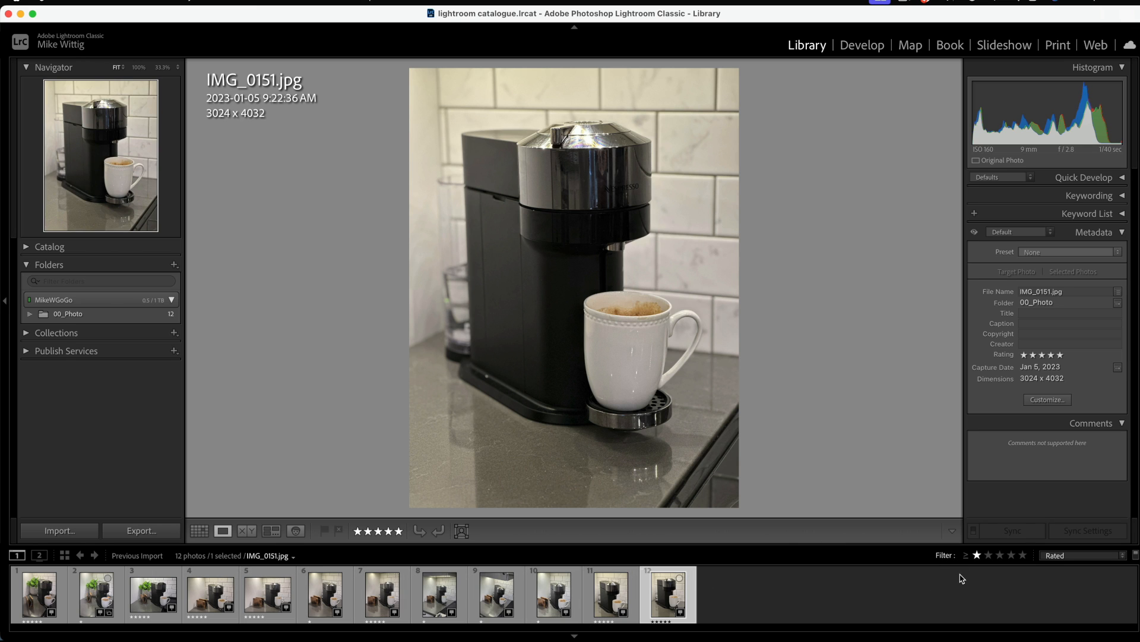
click(989, 555)
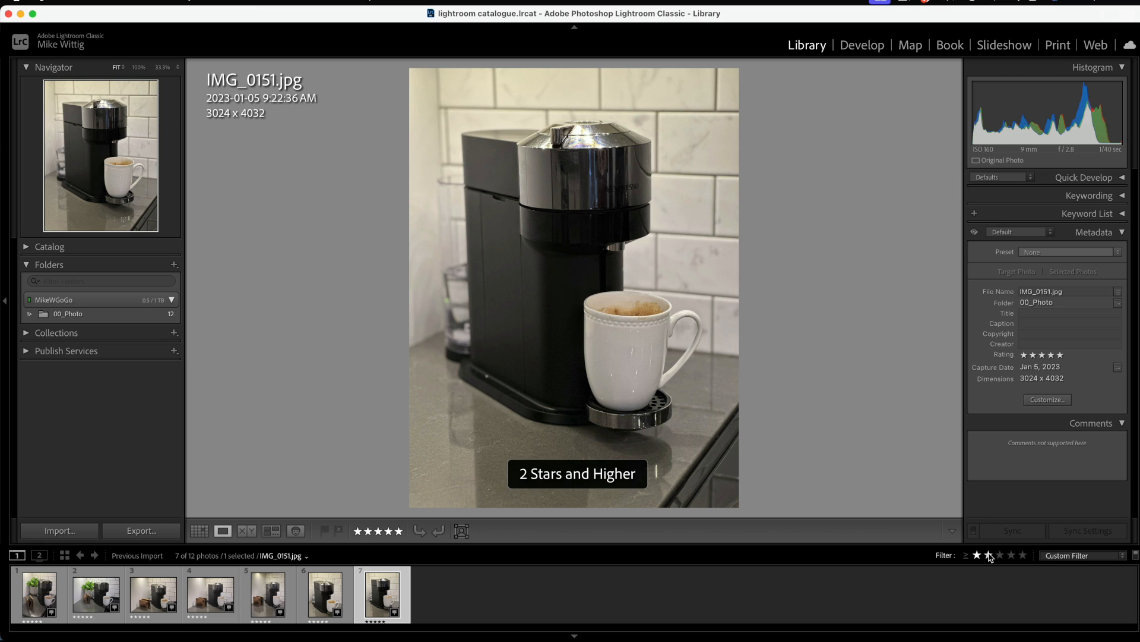
Step: Restrict the filmstrip filter to five-star photos and lower IMG_0142.JPG to one star
click(1024, 556)
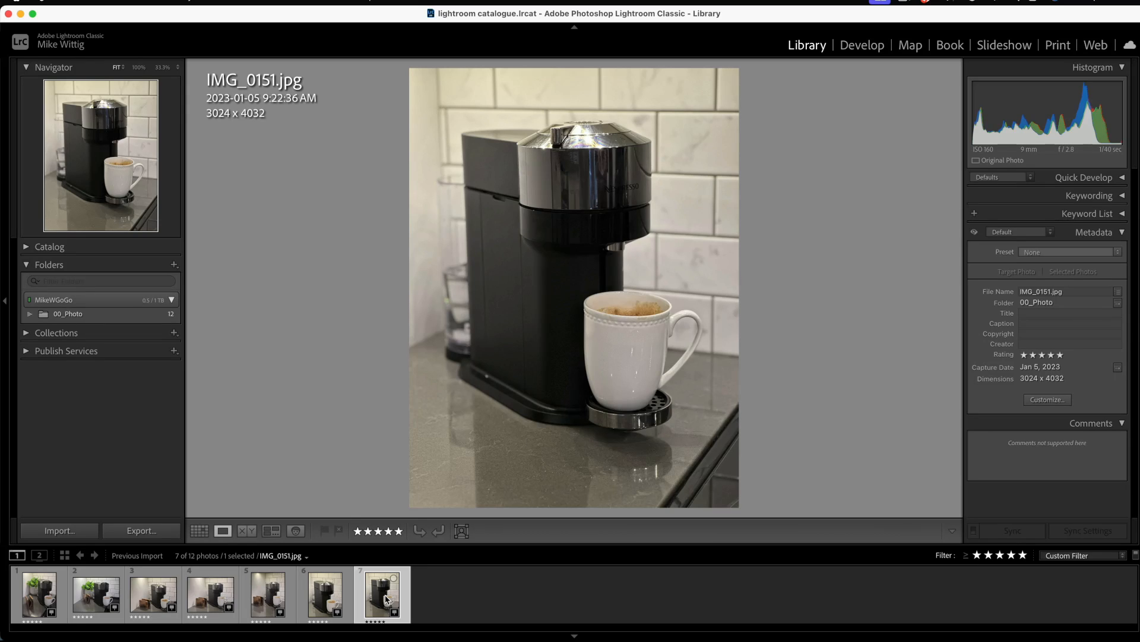
key(Left)
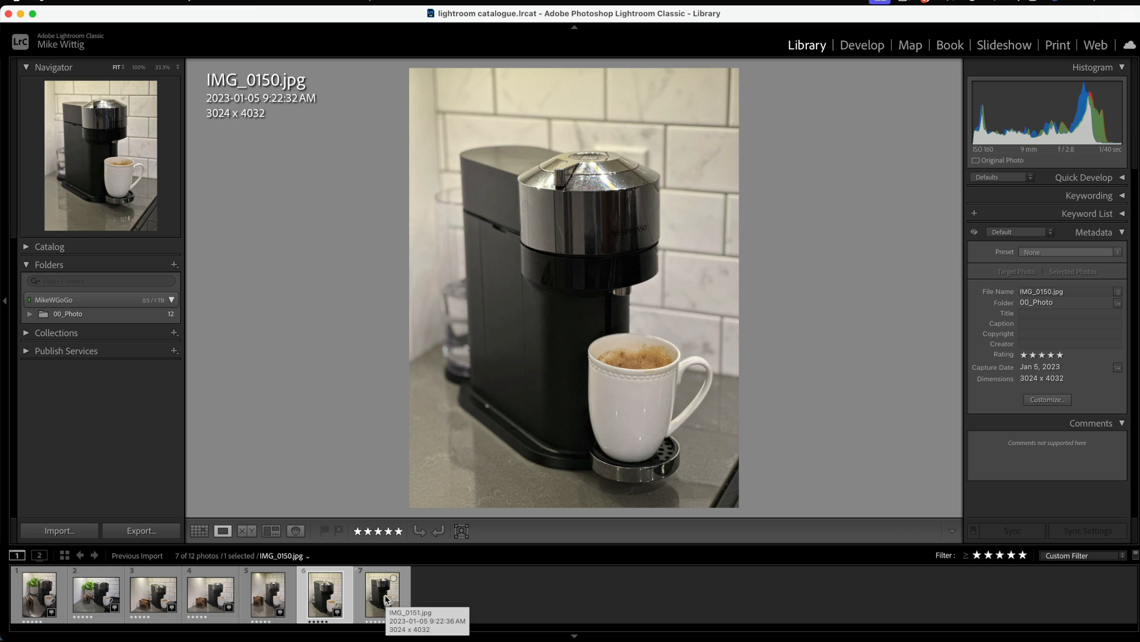
key(Left)
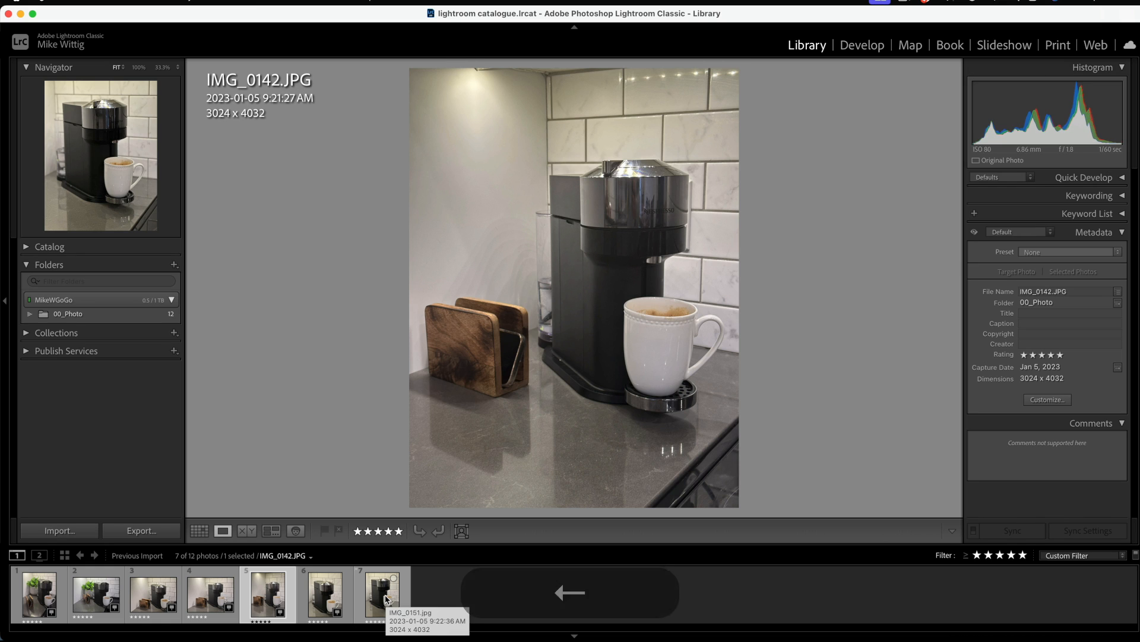
key(Left)
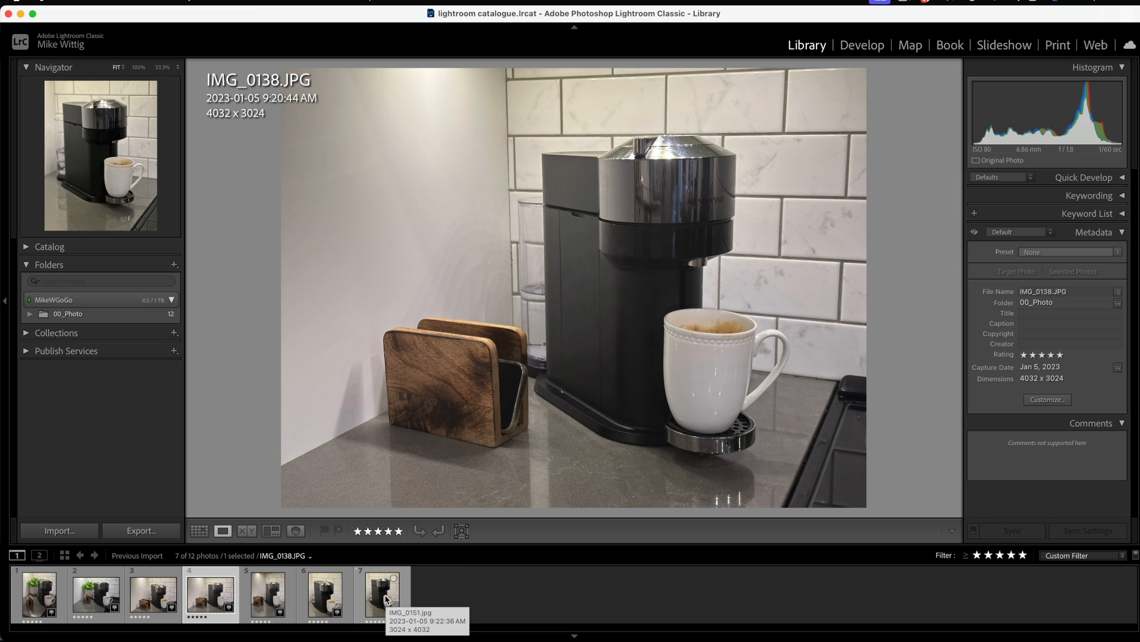
key(Right)
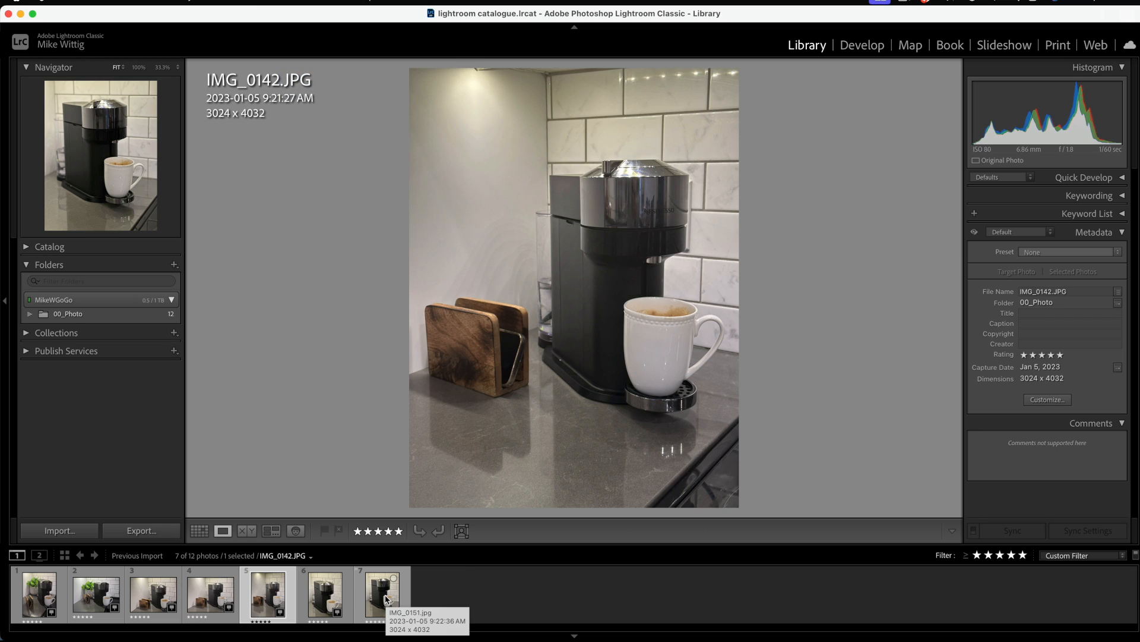
key(1)
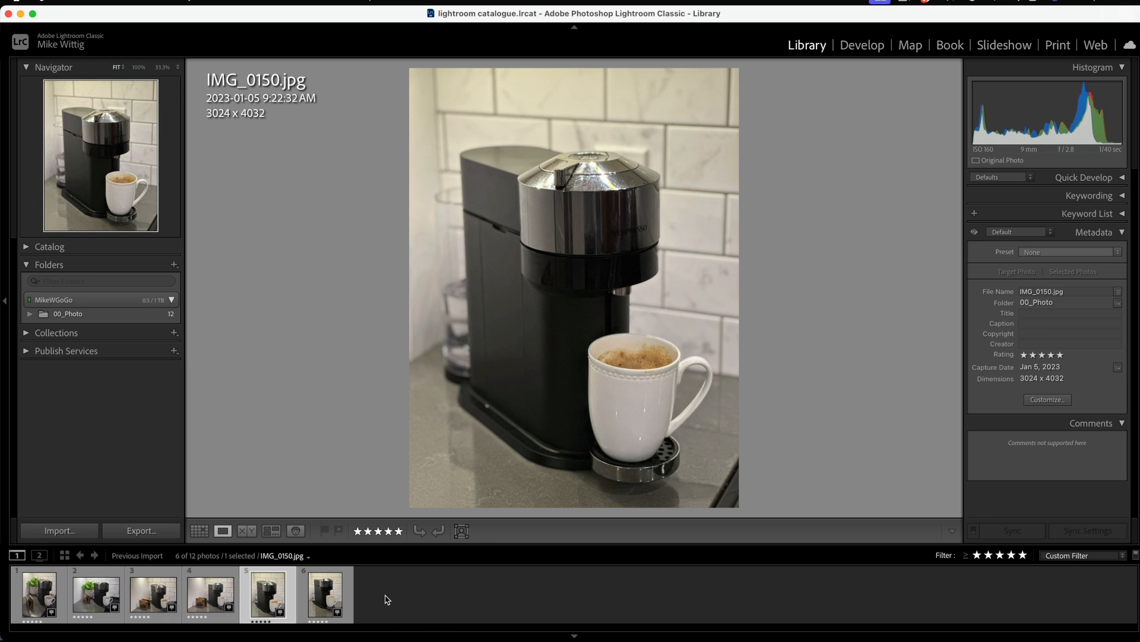
Step: Compare IMG_0150.jpg with IMG_0151.jpg and rate IMG_0150.jpg one star
key(Right)
key(Left)
key(Left)
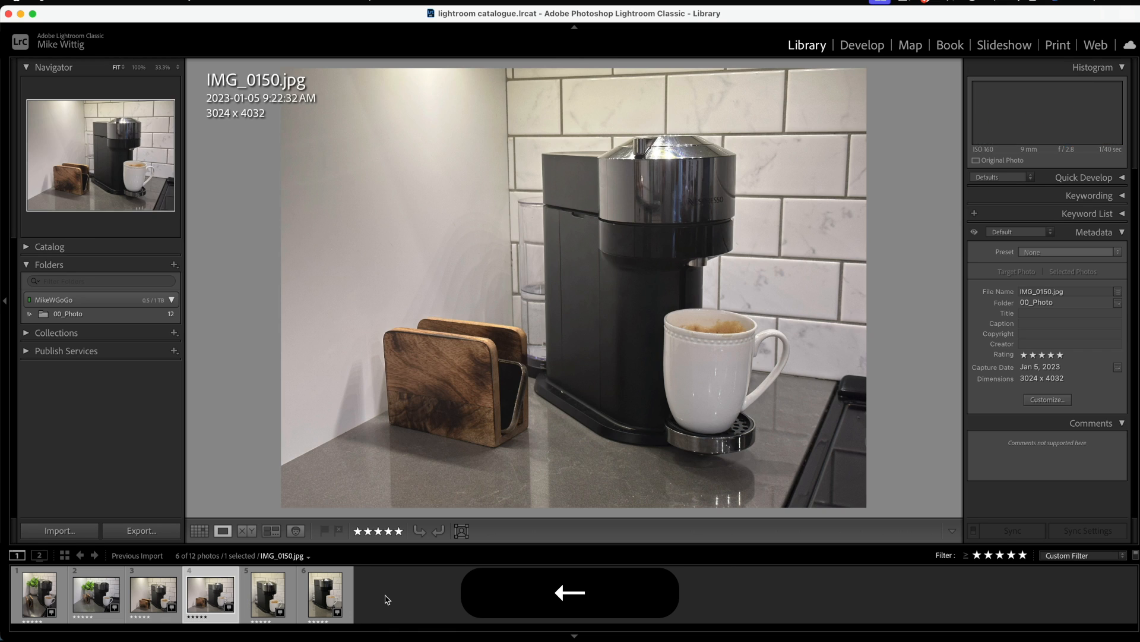
key(Right)
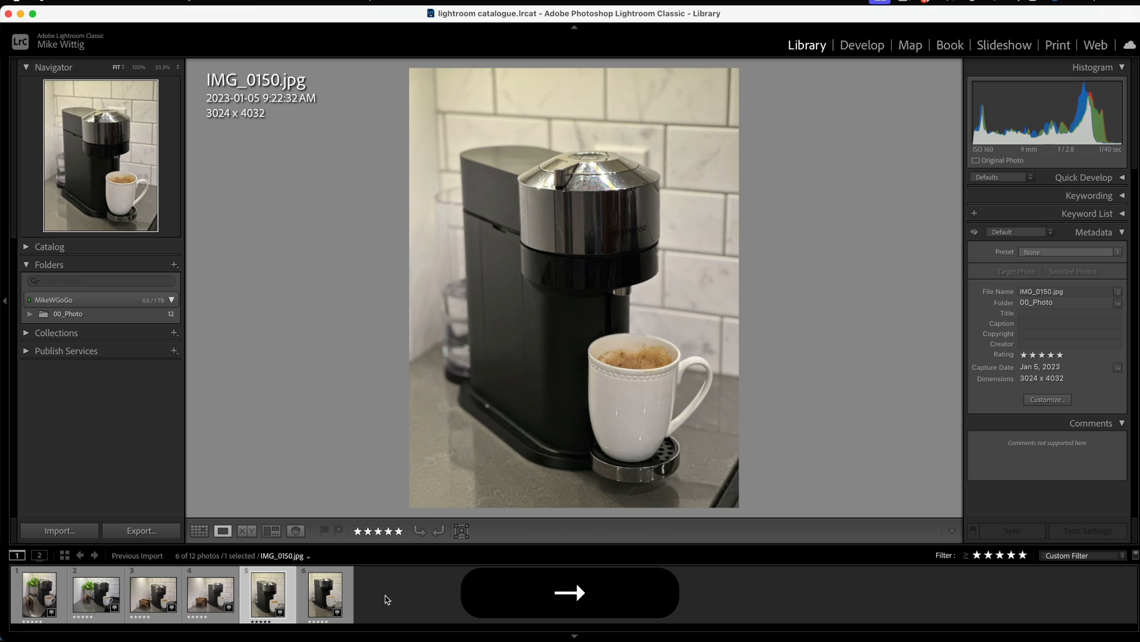
key(Right)
key(Left)
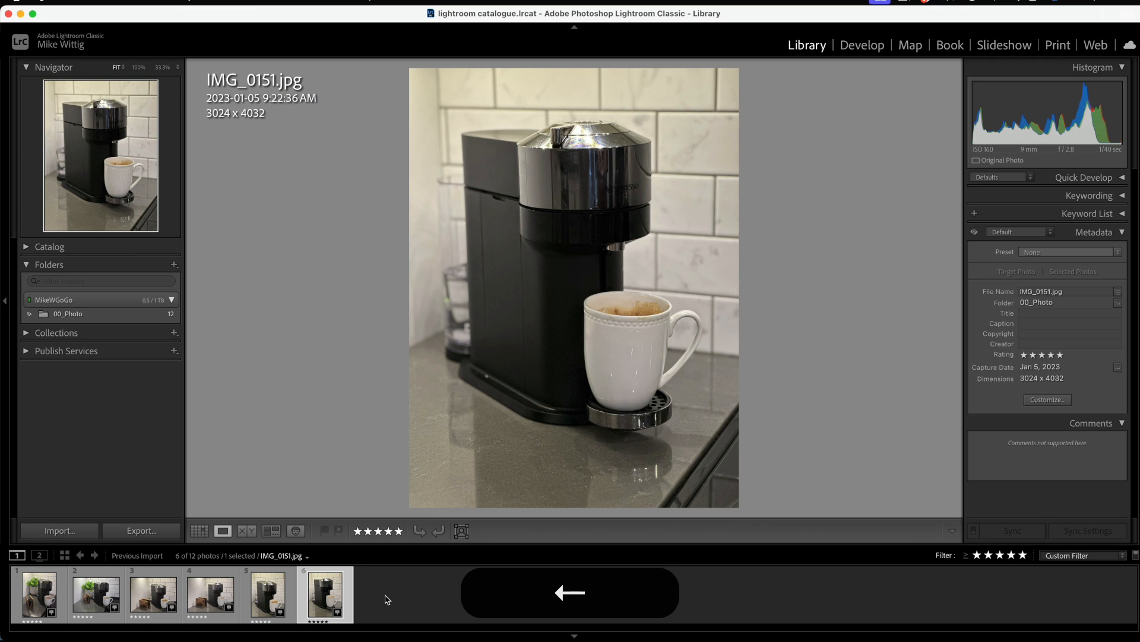
key(Right)
key(Left)
key(Right)
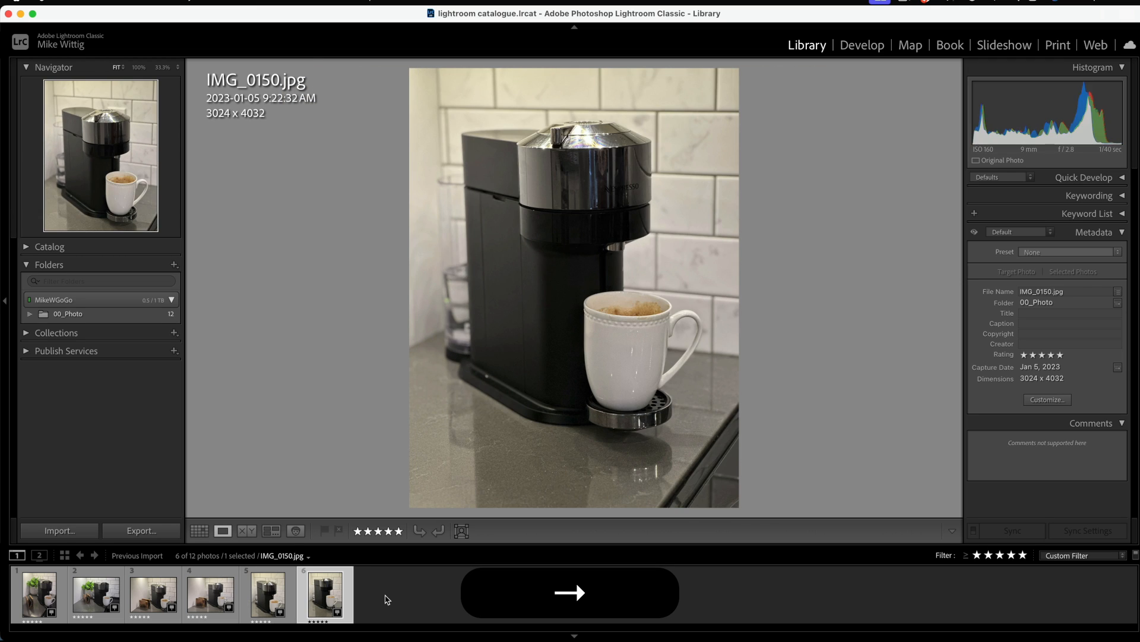
key(Left)
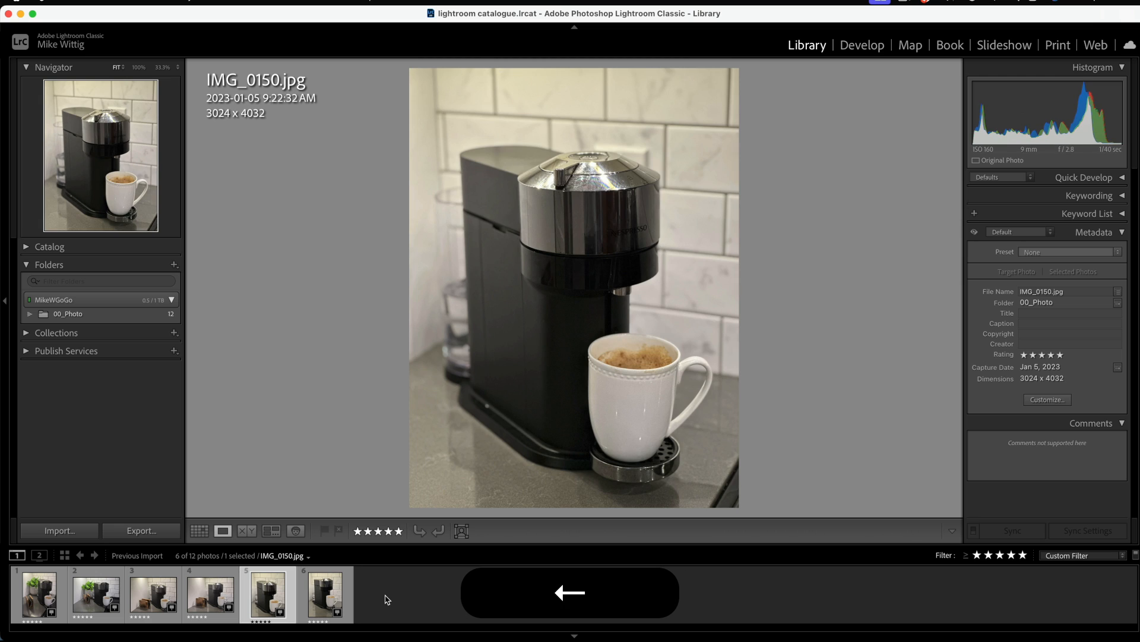
key(Right)
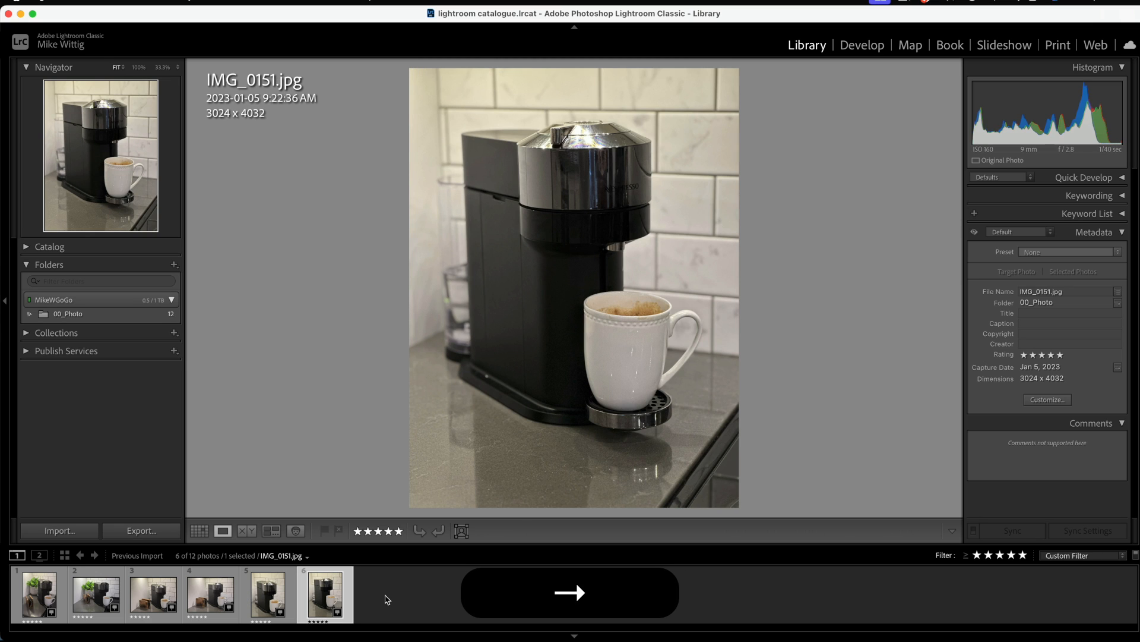
key(Left)
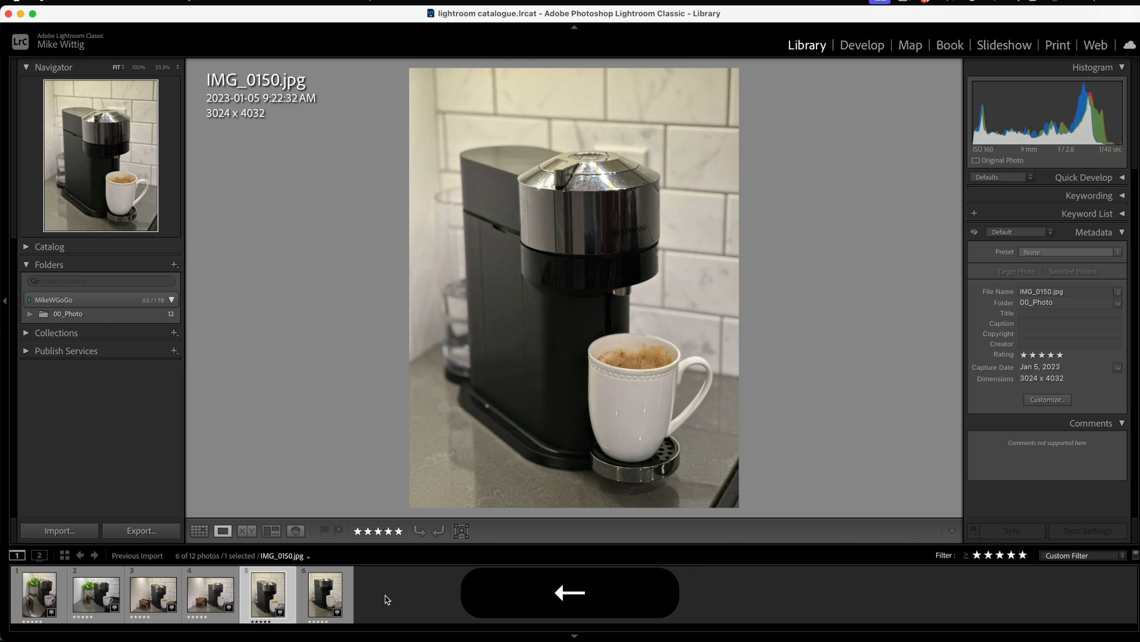
key(1)
Step: Compare IMG_0138.JPG with IMG_0136.JPG and rate IMG_0136.JPG one star
key(Left)
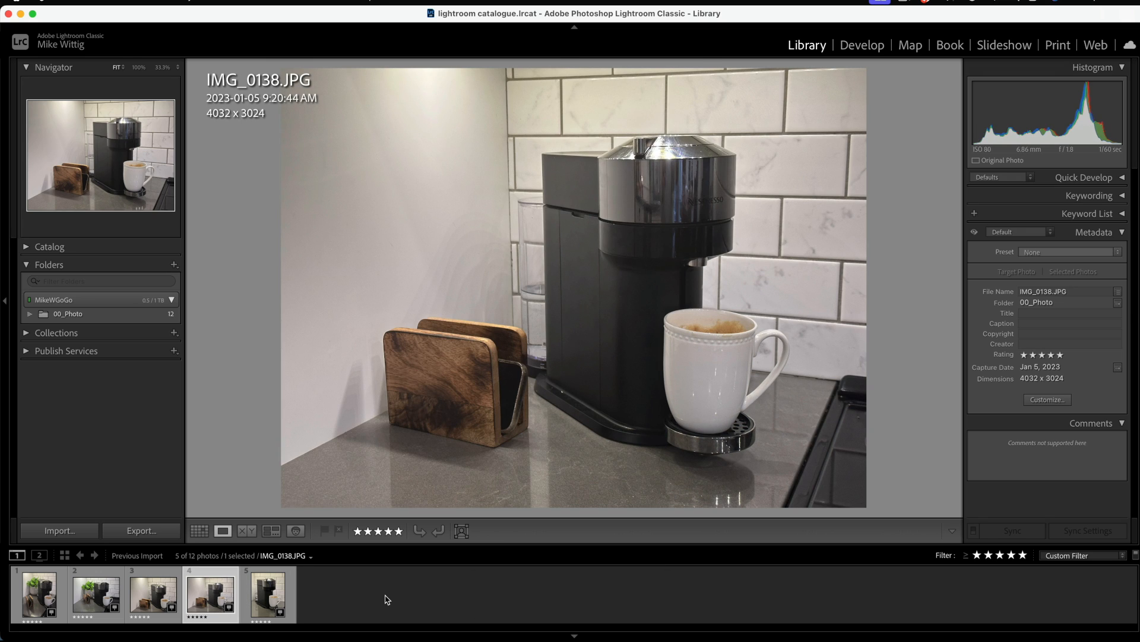
key(Left)
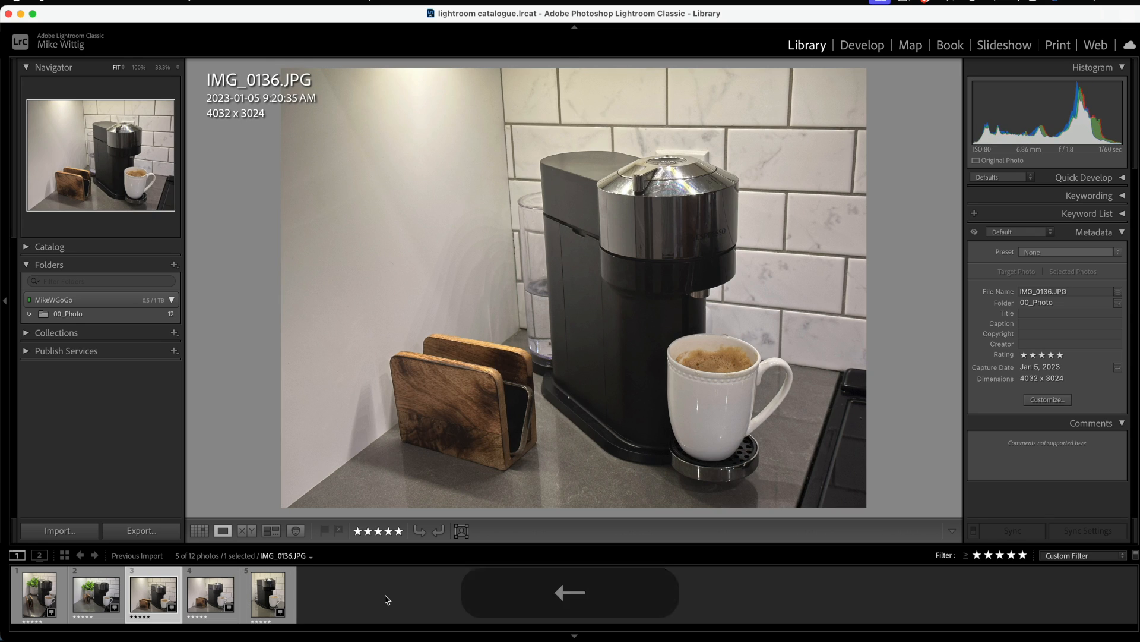
key(1)
Step: Compare the two photos with the plant and rate IMG_0130.jpg one star
key(Left)
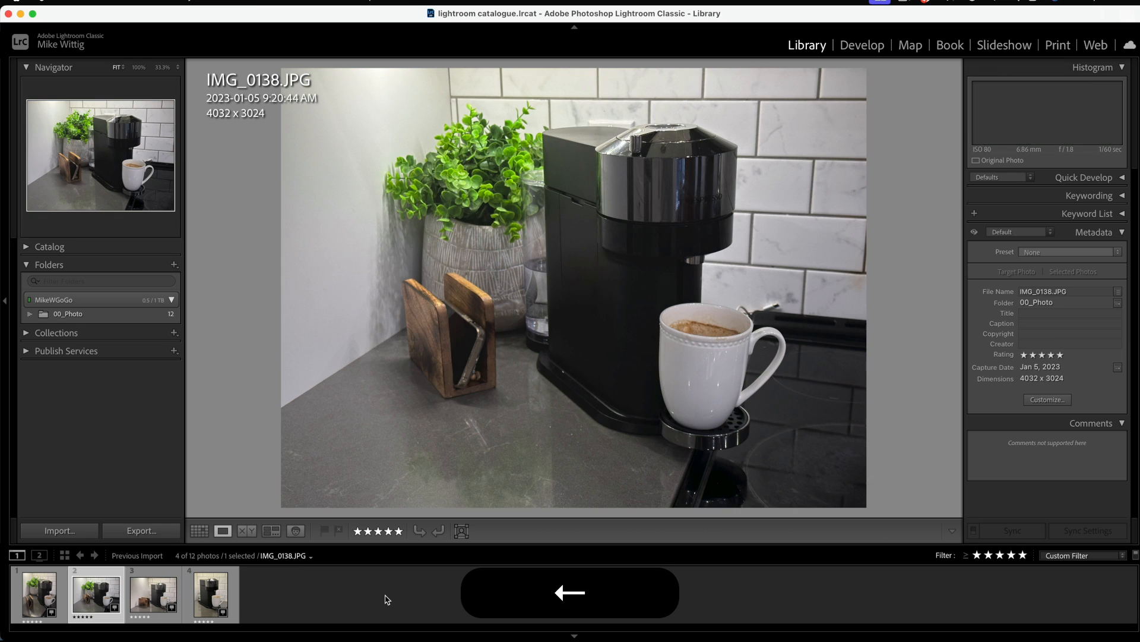
key(Left)
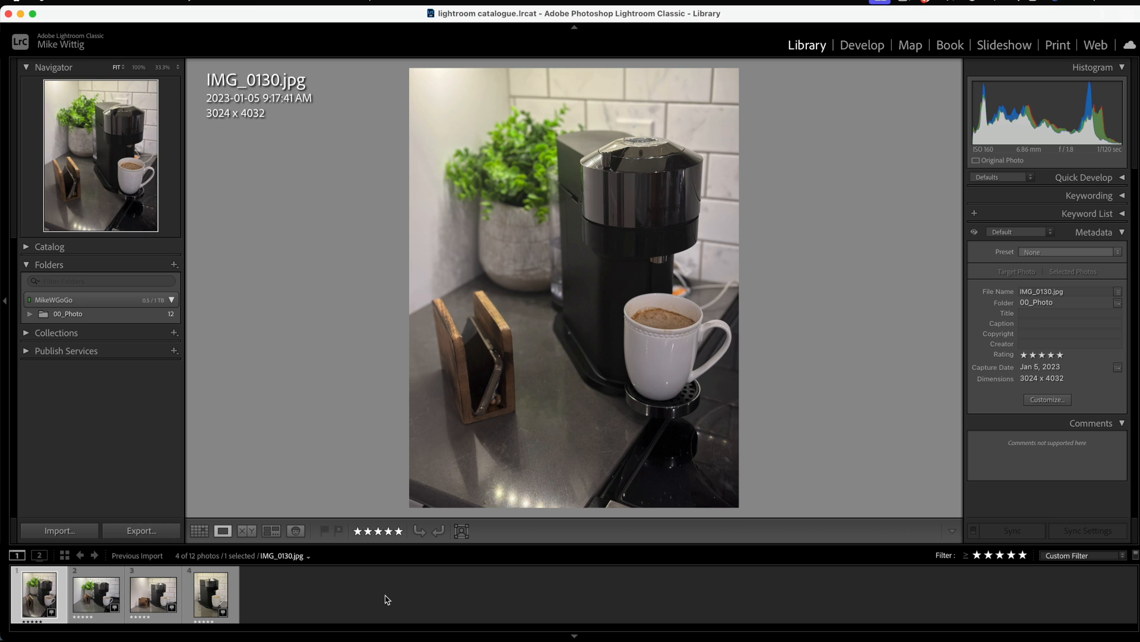
key(Right)
key(Left)
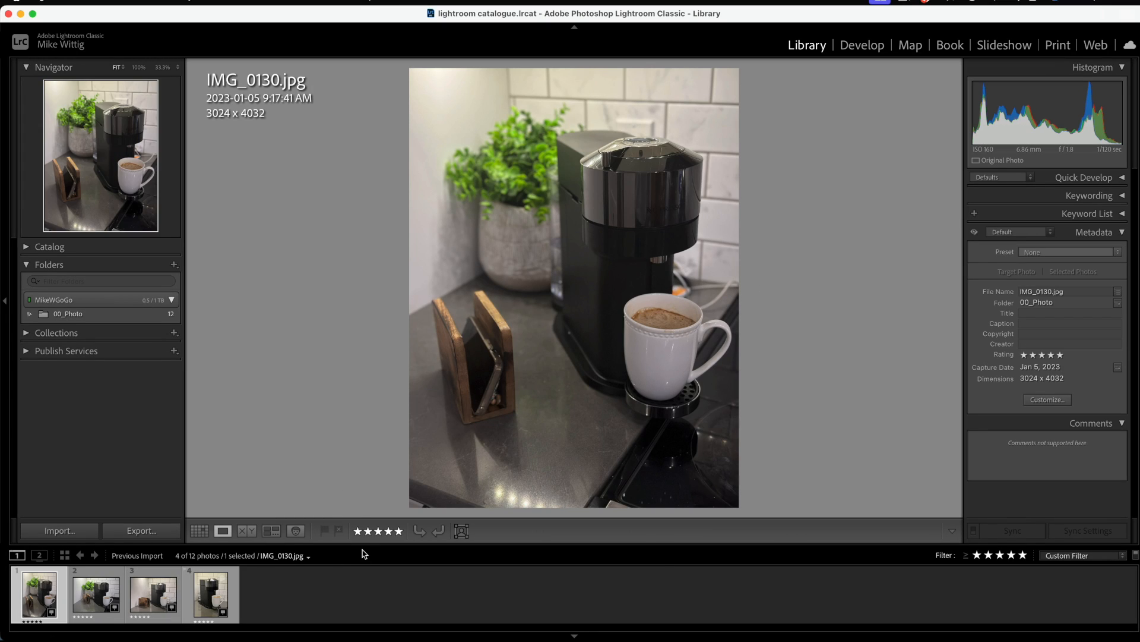
key(1)
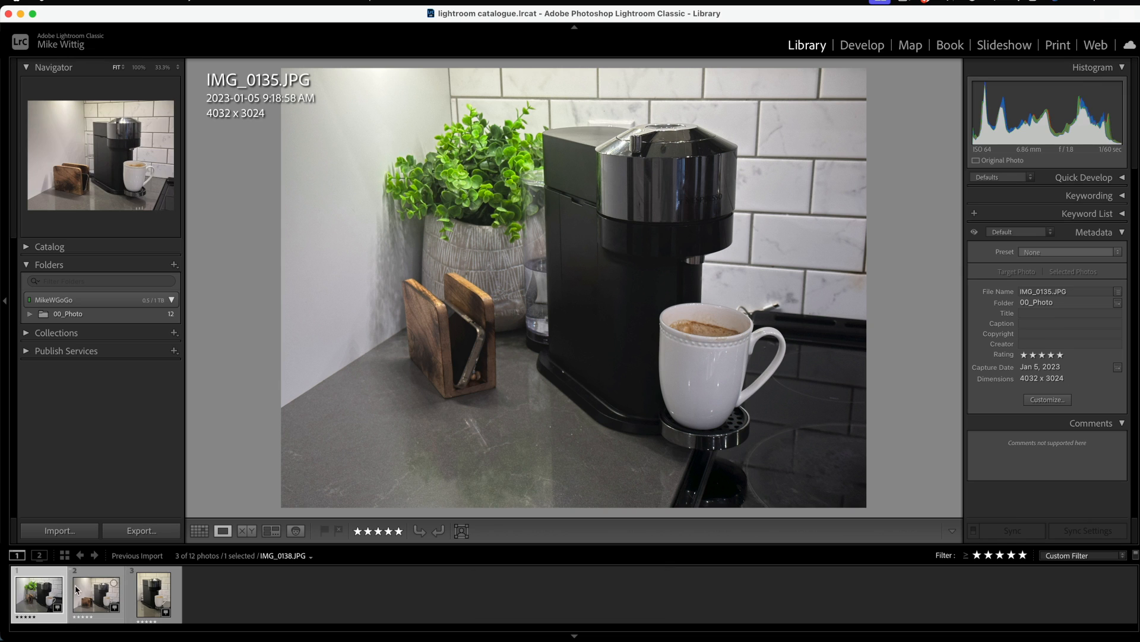
Step: Compare the three remaining five-star photos and rate IMG_0135.JPG one star
key(Right)
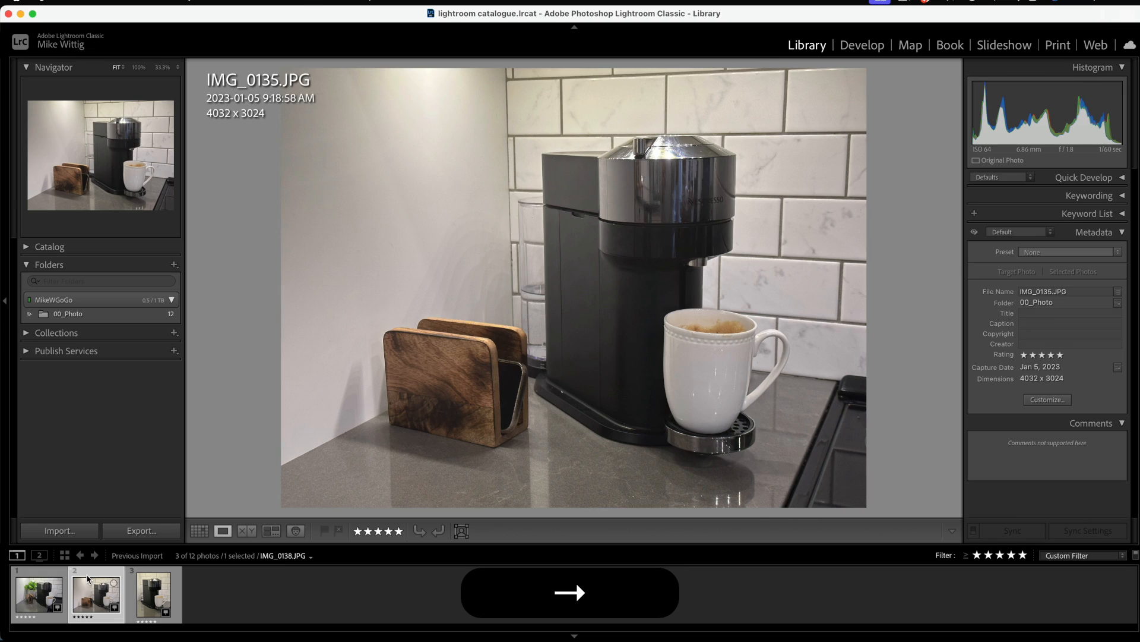
key(Right)
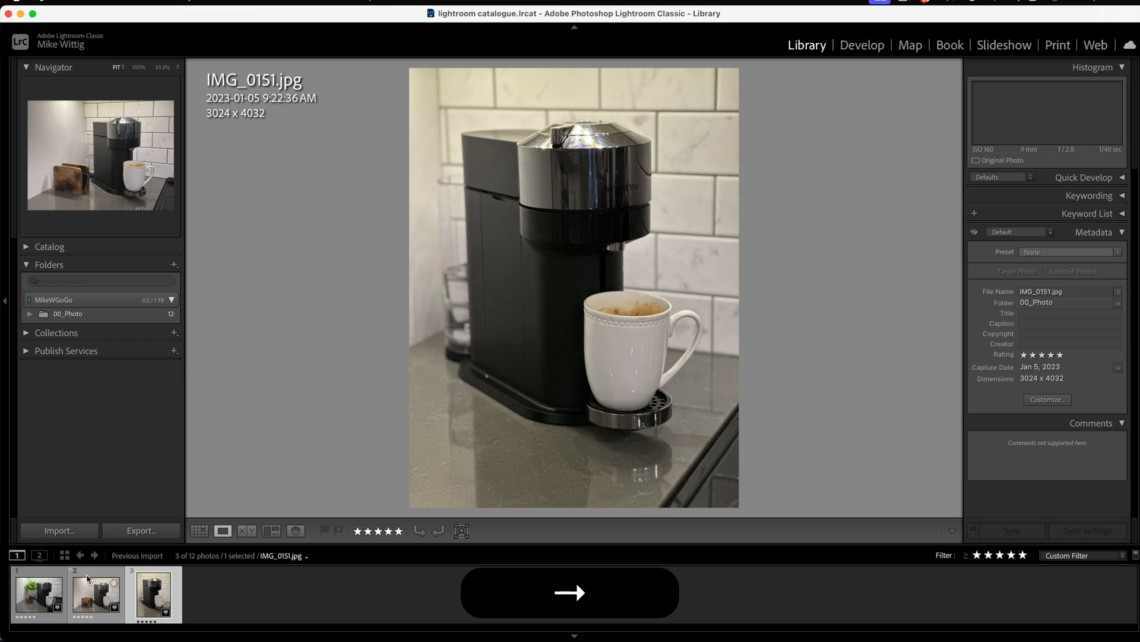
key(Left)
key(Left)
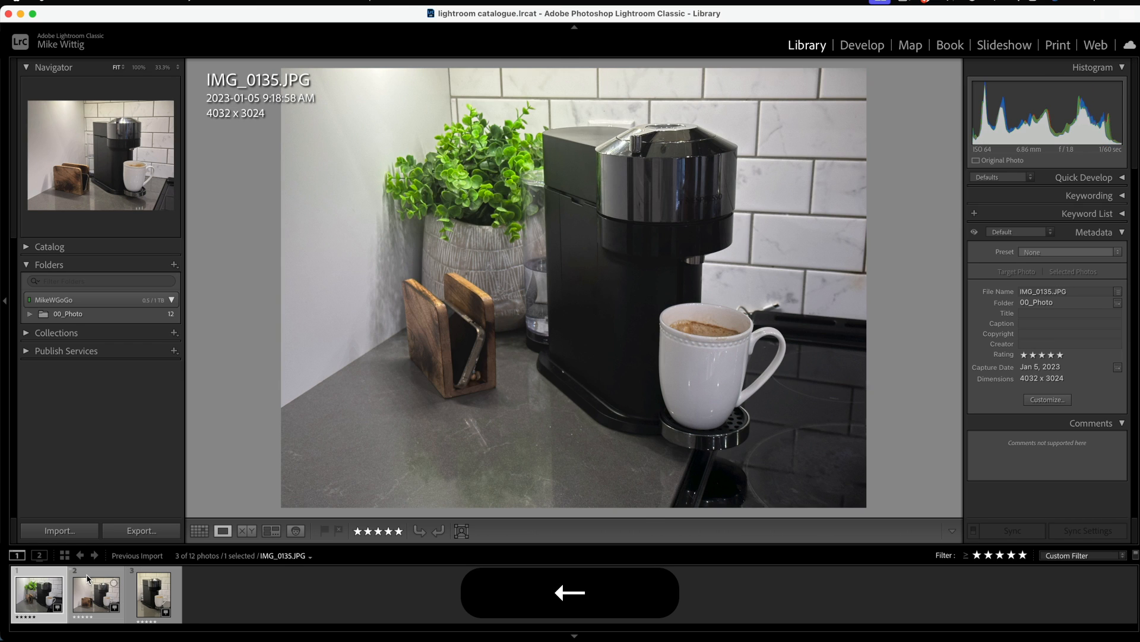
key(Right)
key(Right)
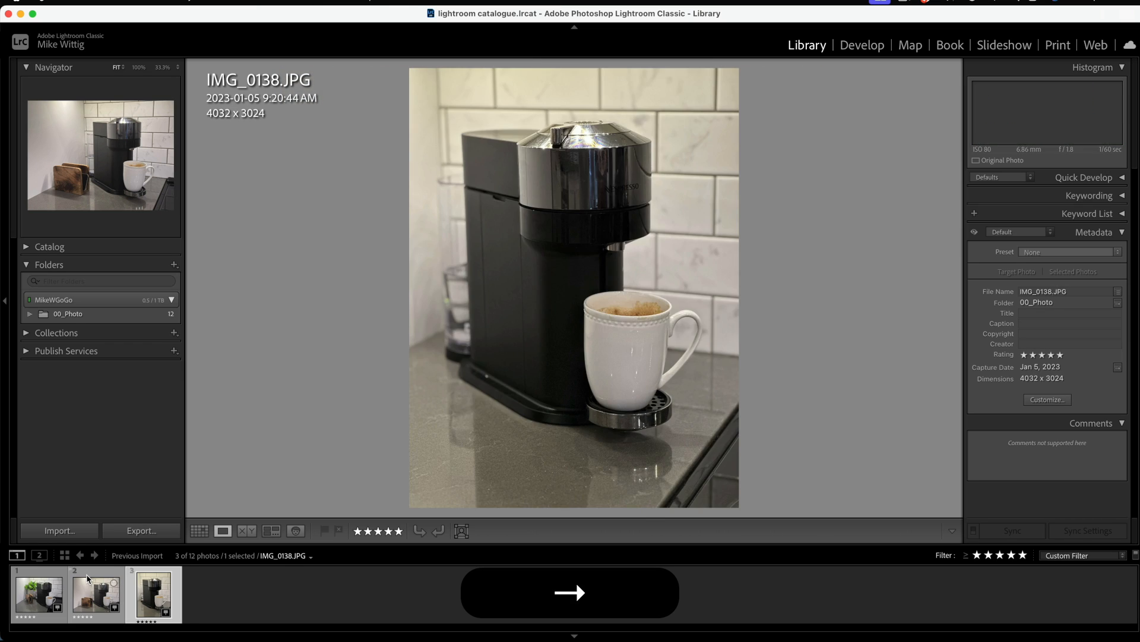
key(Left)
key(Left)
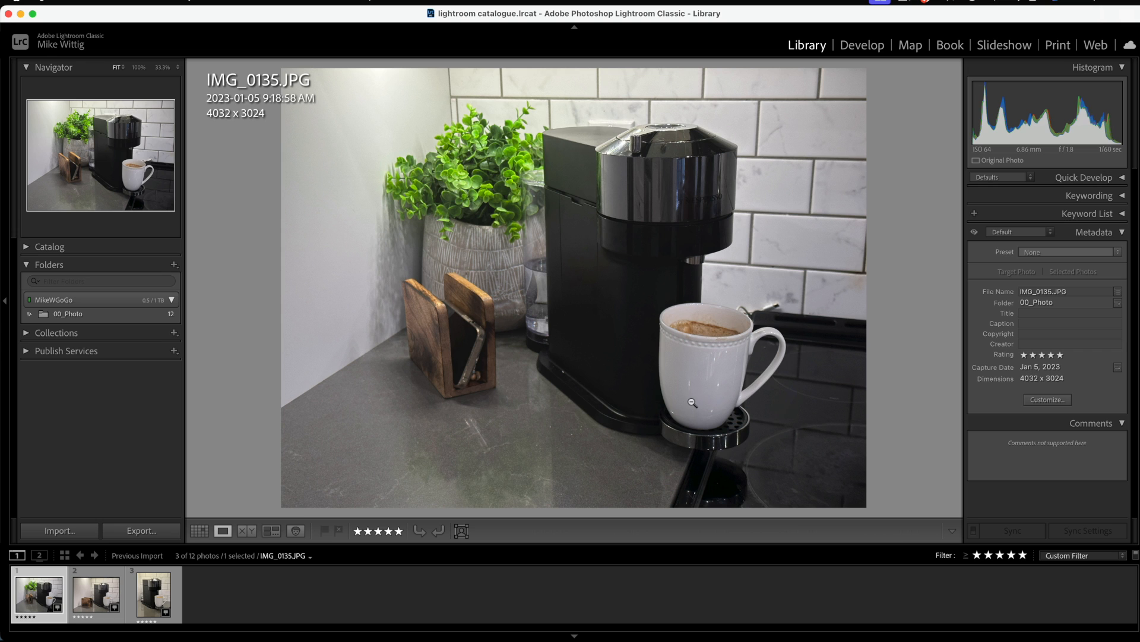
key(1)
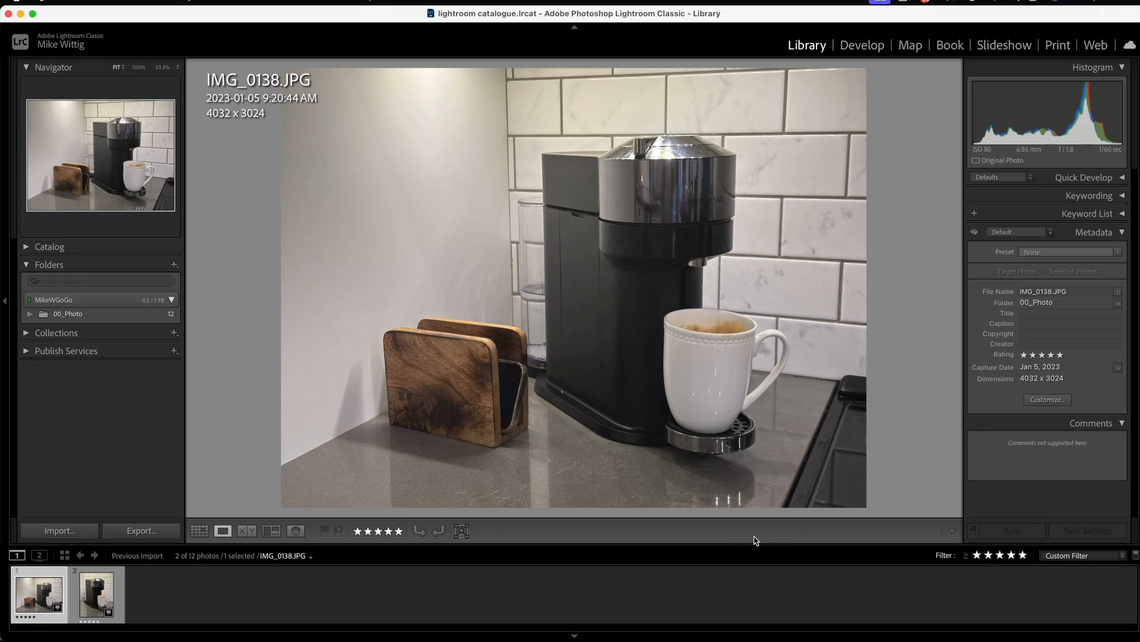
Step: Widen the rating filter to one star and higher, and return it to five stars
click(977, 556)
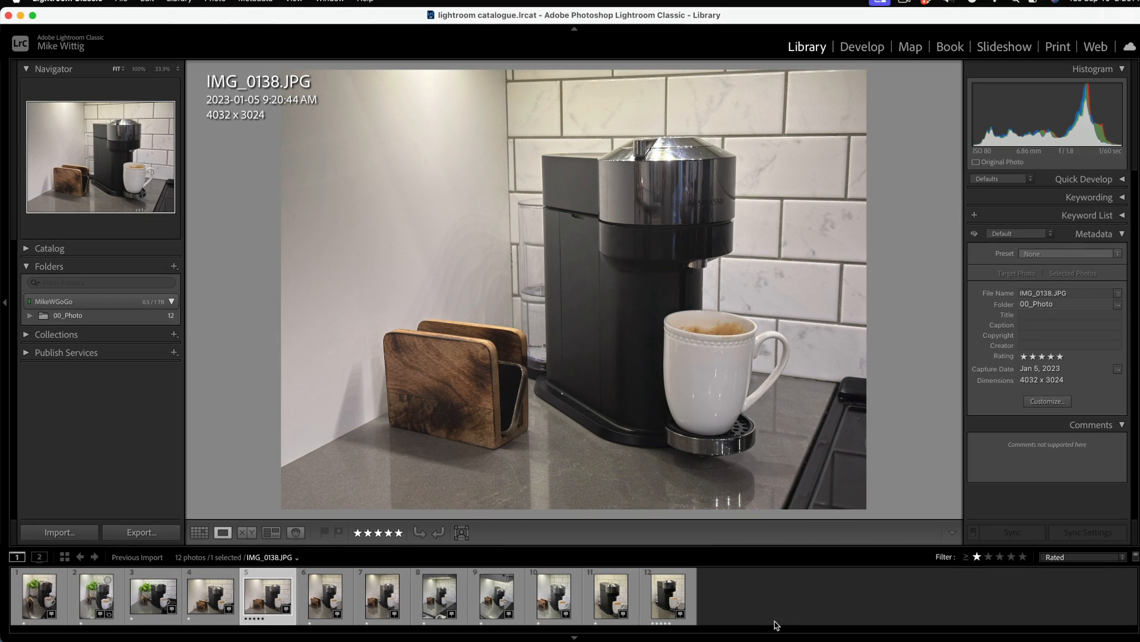
click(1023, 557)
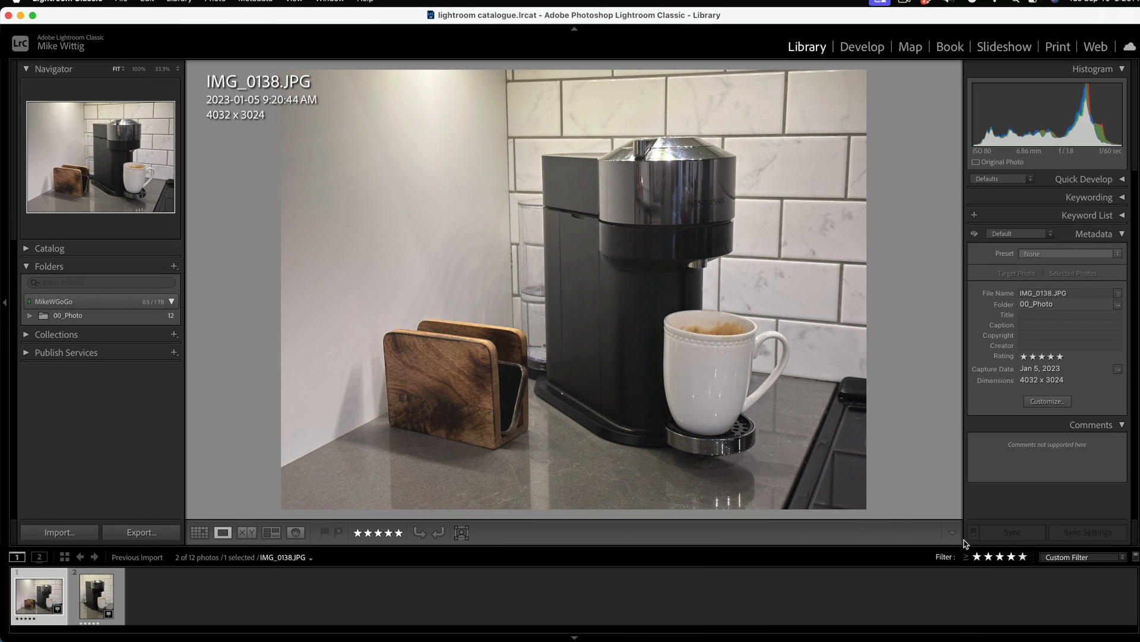
Step: Open IMG_0138.JPG in the Develop module and set its zoom level to 100%
key(super+Tab)
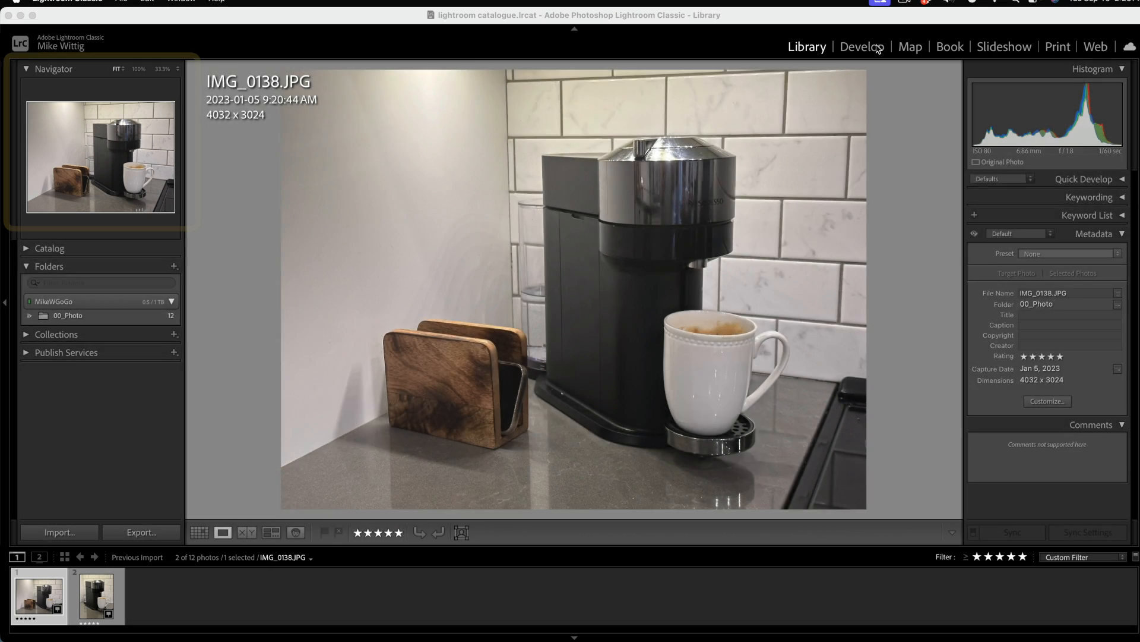
click(876, 47)
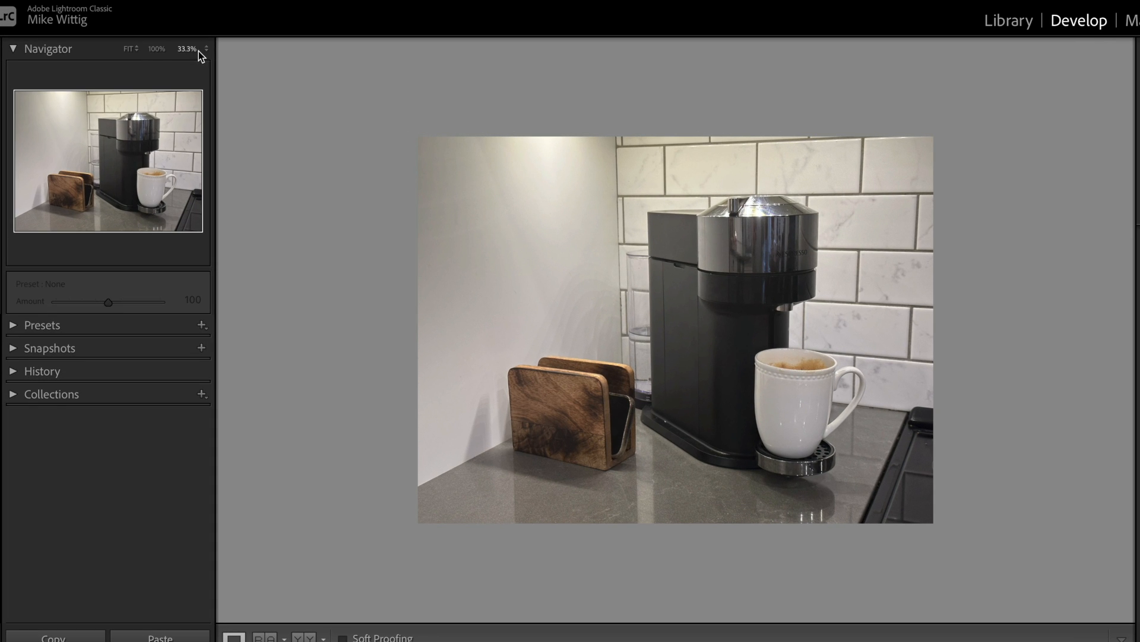
click(199, 50)
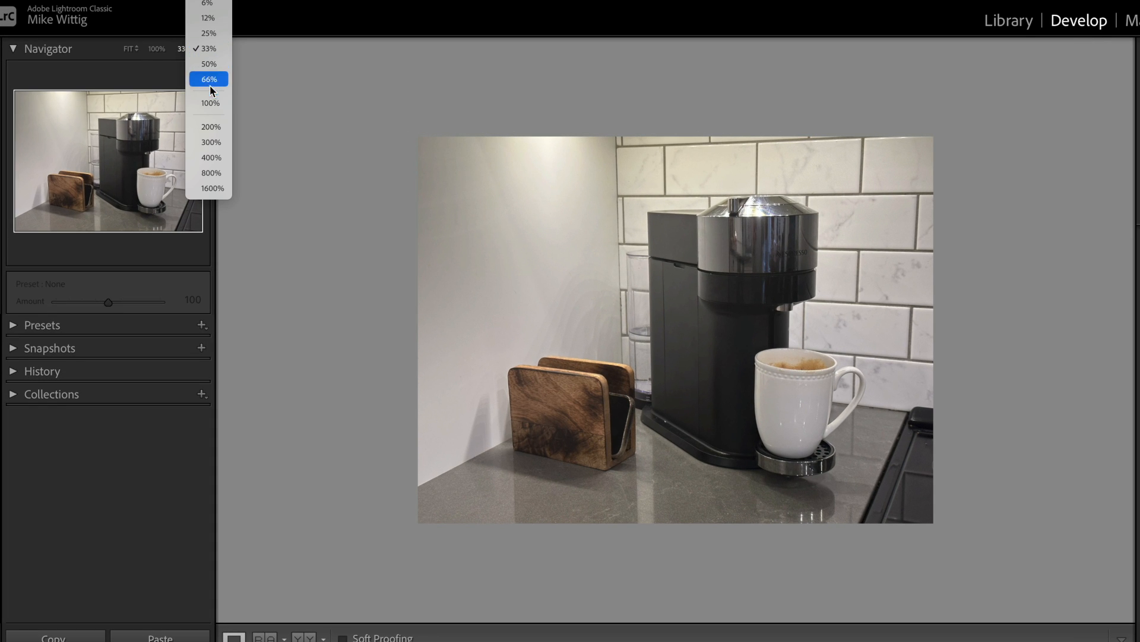
click(209, 104)
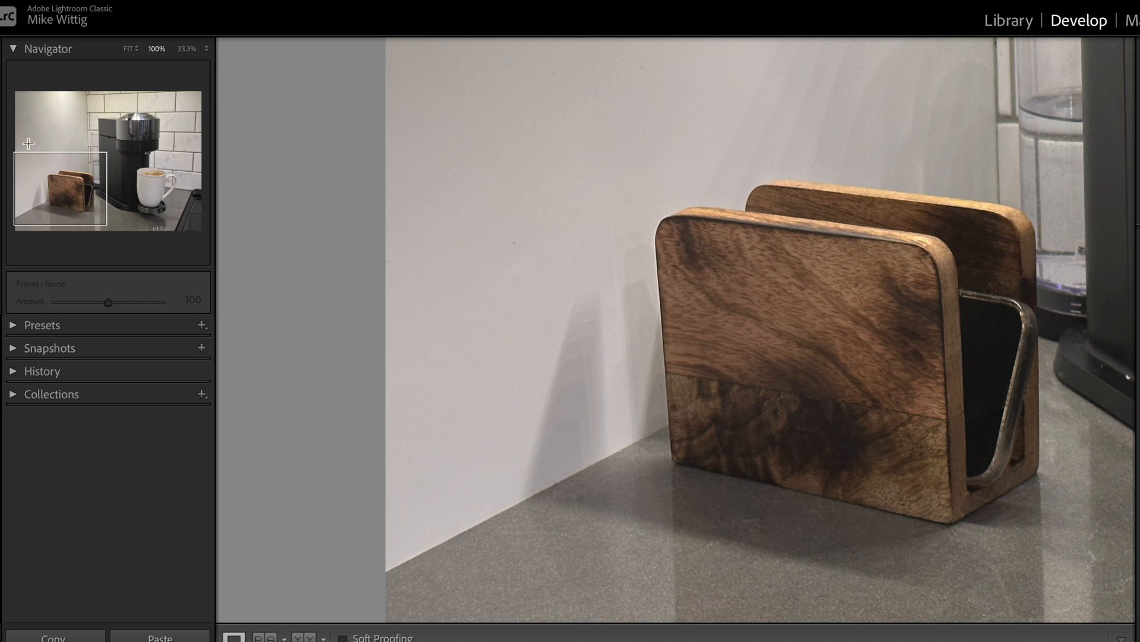
Step: Examine the coffee machine and wooden holder up close by moving around the photo and zooming in to 300%
drag(69, 182, 136, 148)
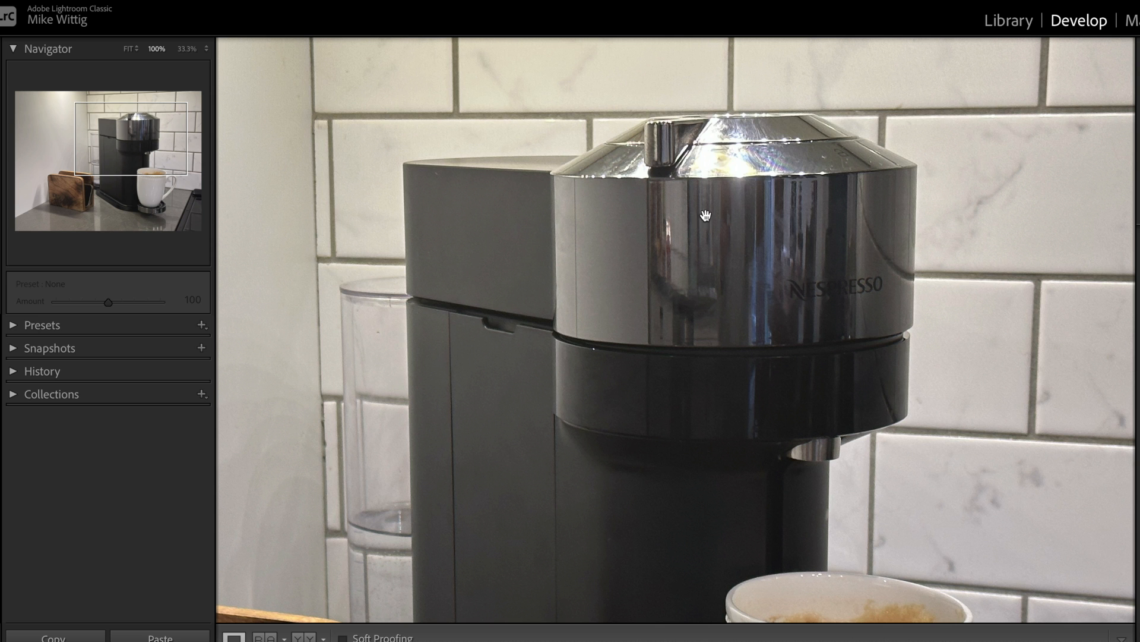
drag(680, 243, 945, 27)
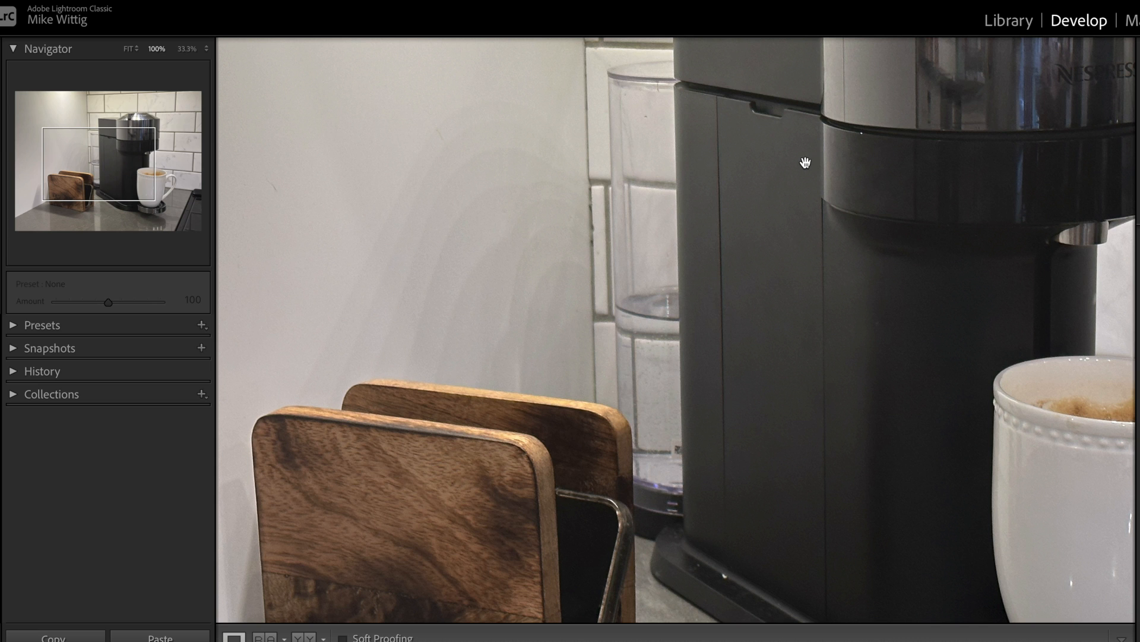
key(super)
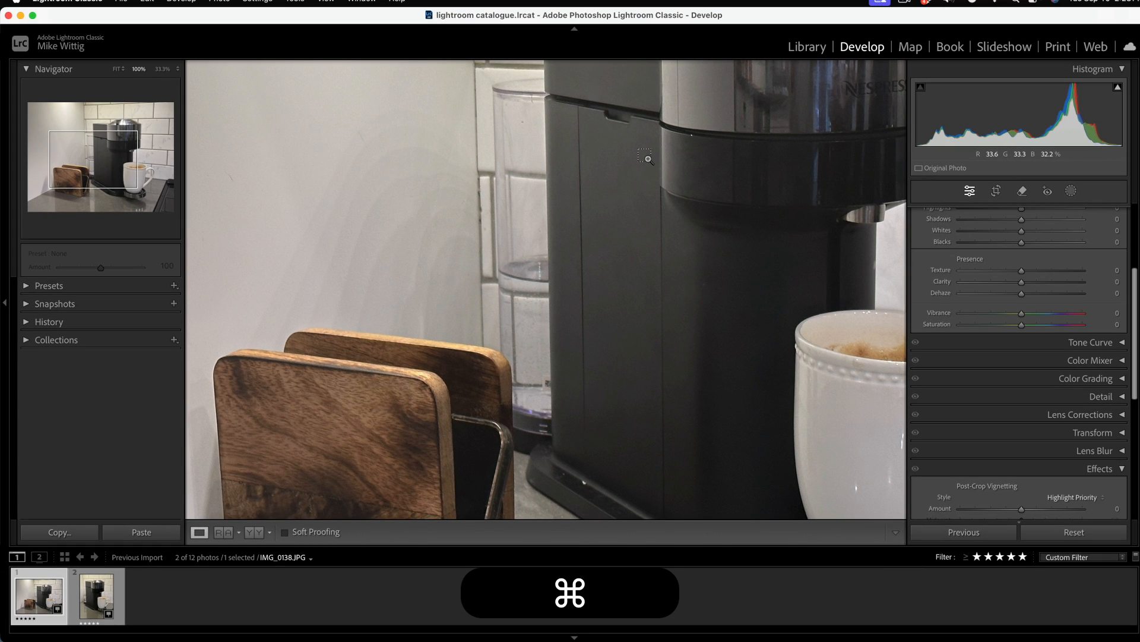
key(super+equal)
key(super+equal)
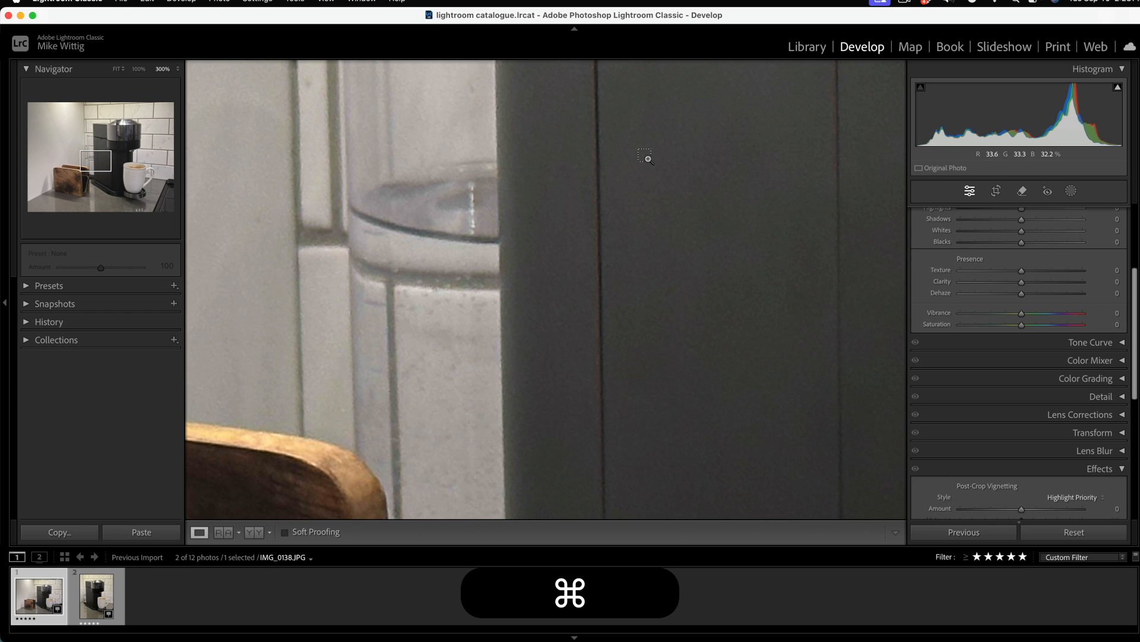
Step: Inspect the coffee machine at different magnifications between 33.3% and 200%, finishing at 50% zoom
key(super+minus)
key(super+minus)
key(super+minus)
key(super+minus)
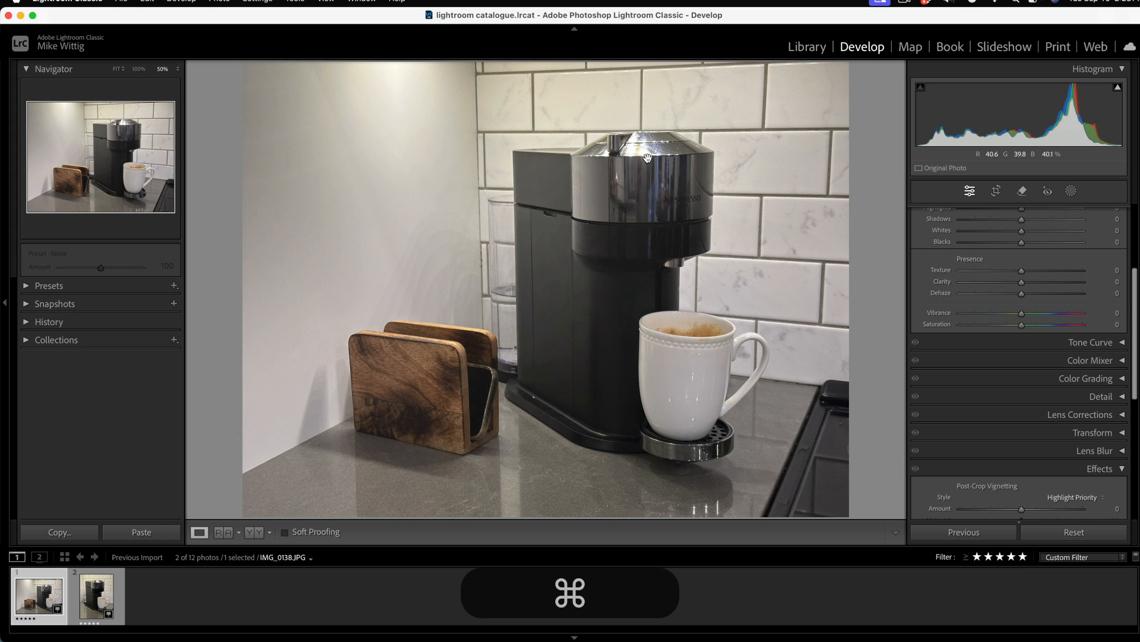
key(super+equal)
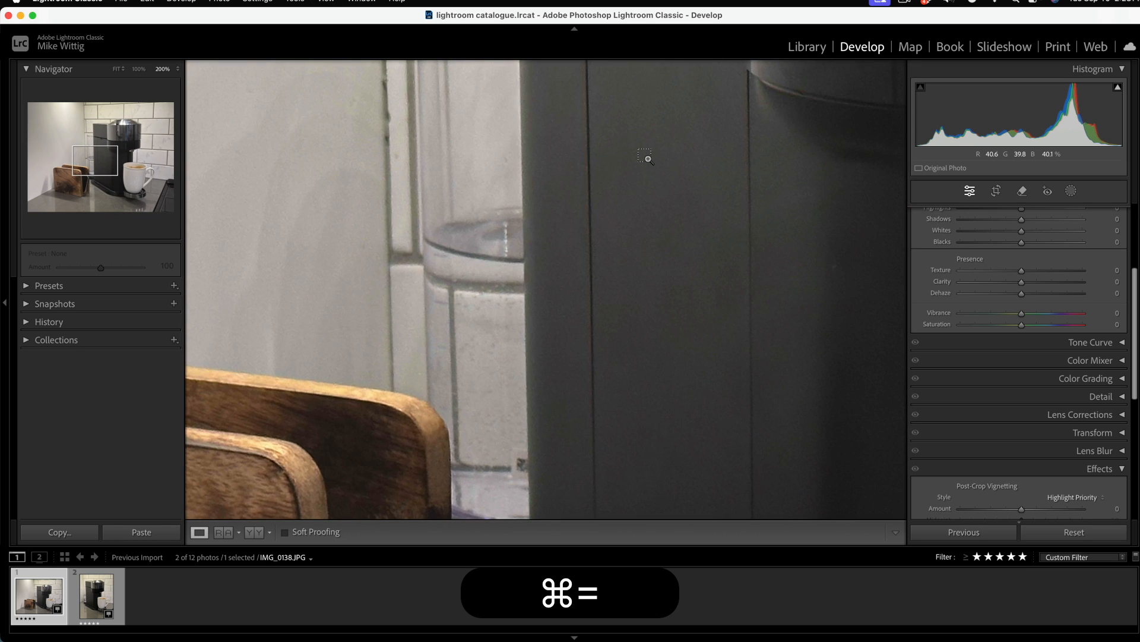
key(super+minus)
key(super+minus)
key(super+minus)
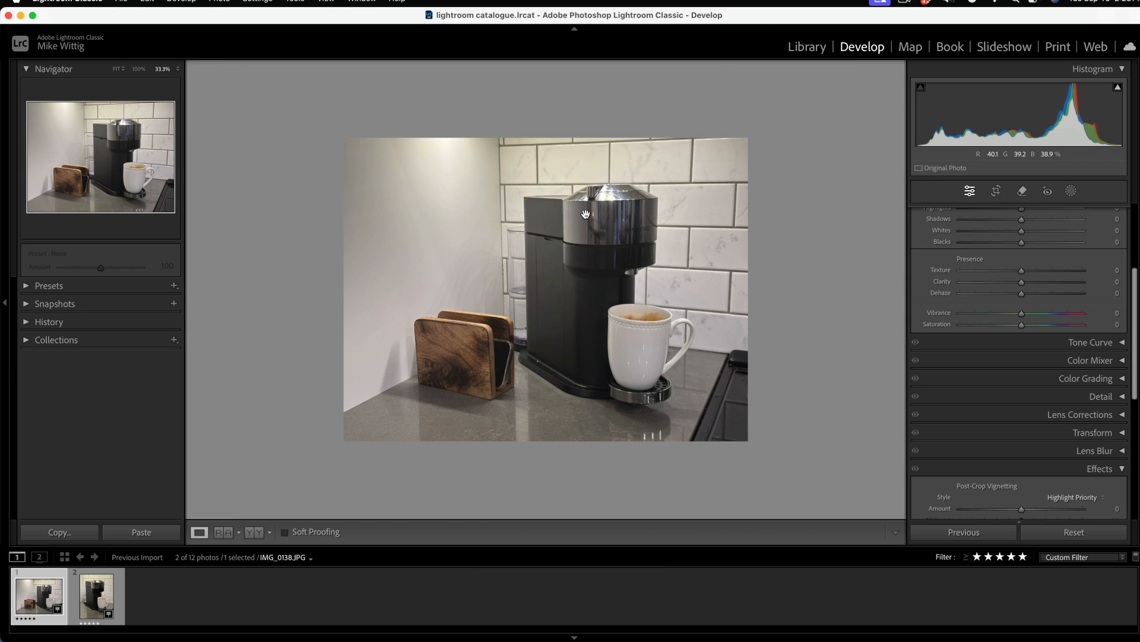
key(super+equal)
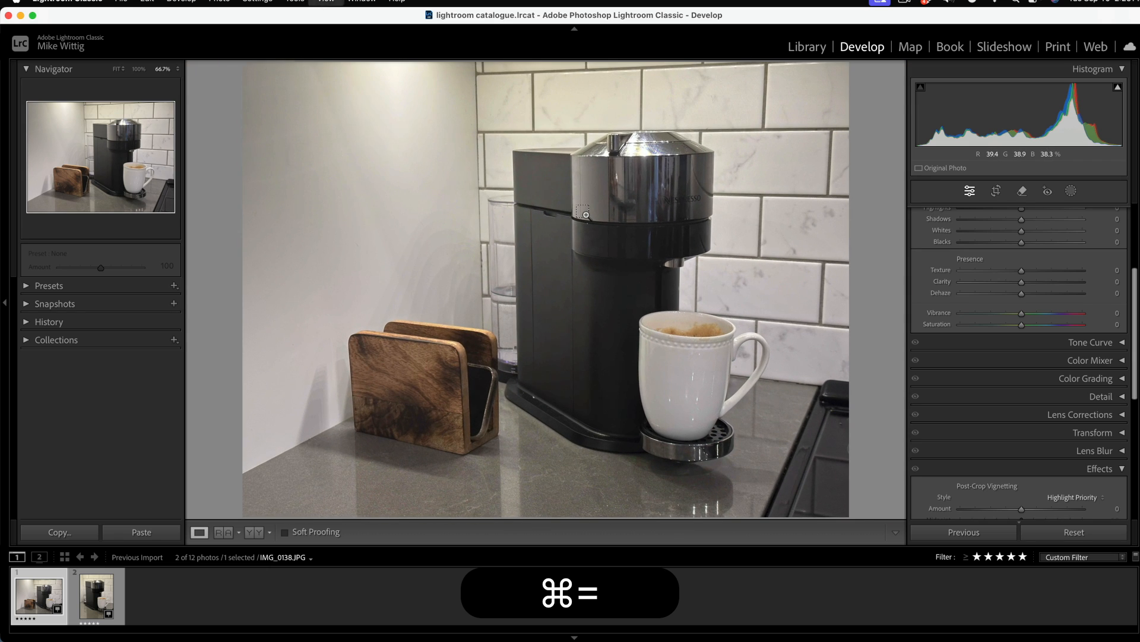
key(super+equal)
drag(788, 194, 575, 237)
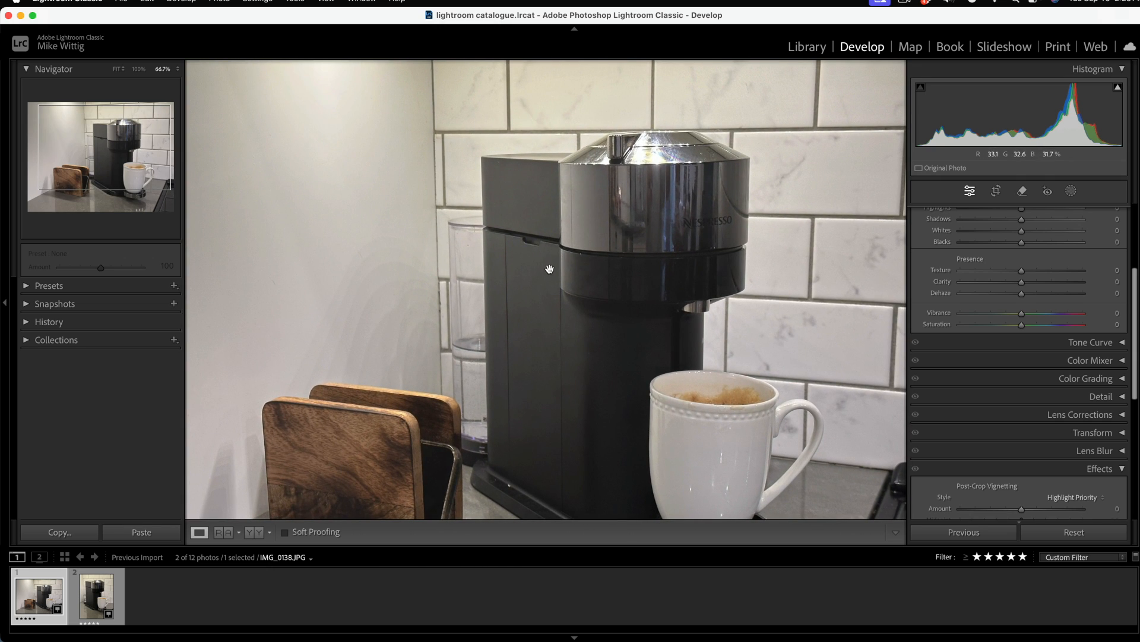
key(super+minus)
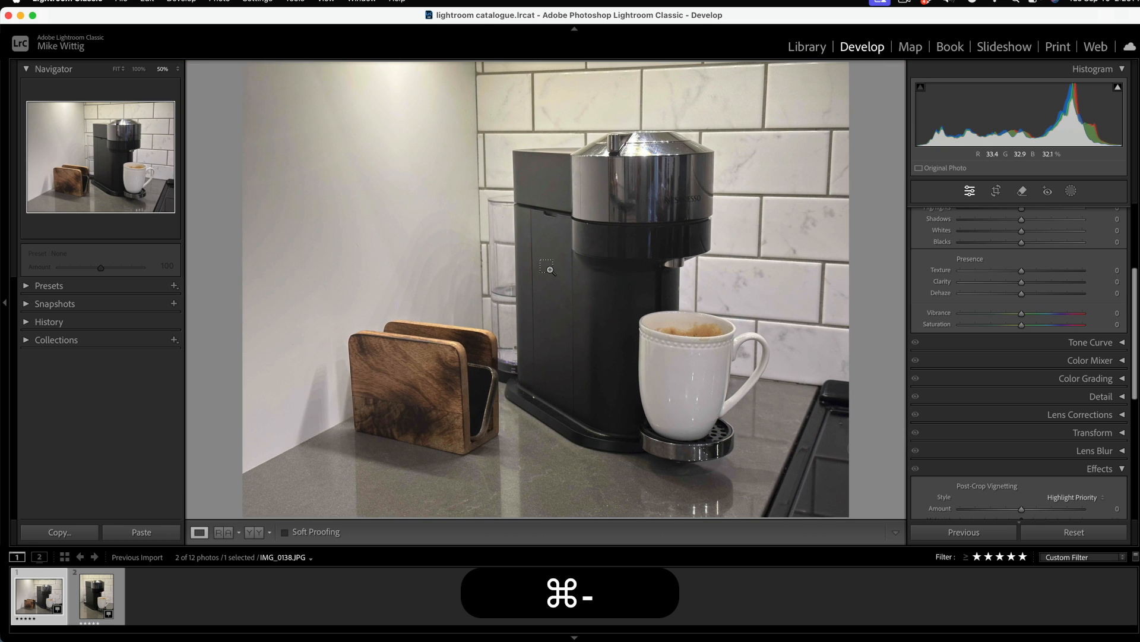
Step: Collapse the Navigator and preview presets from the Adaptive: Portrait, Auto+: Retro and Seasons: Summer groups on the photo
click(28, 75)
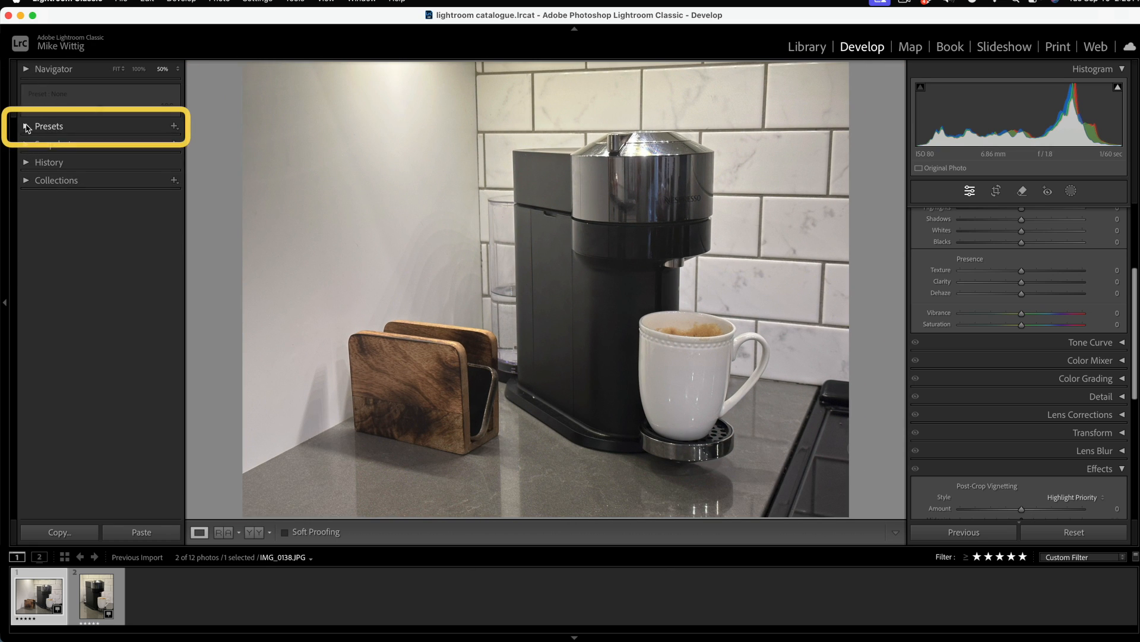
click(27, 126)
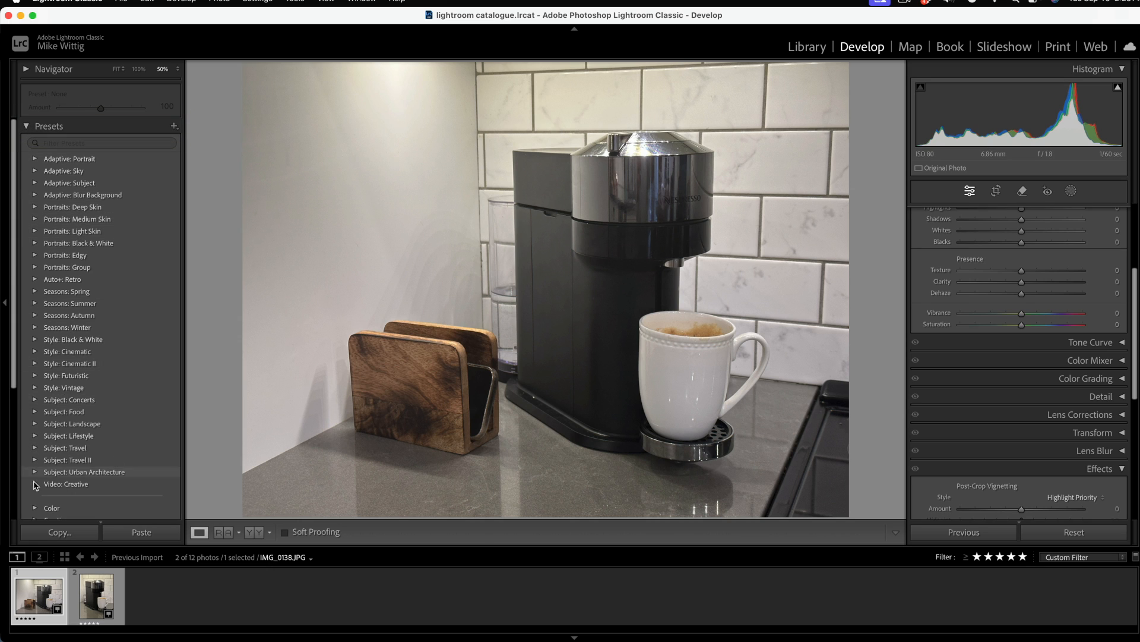
click(34, 159)
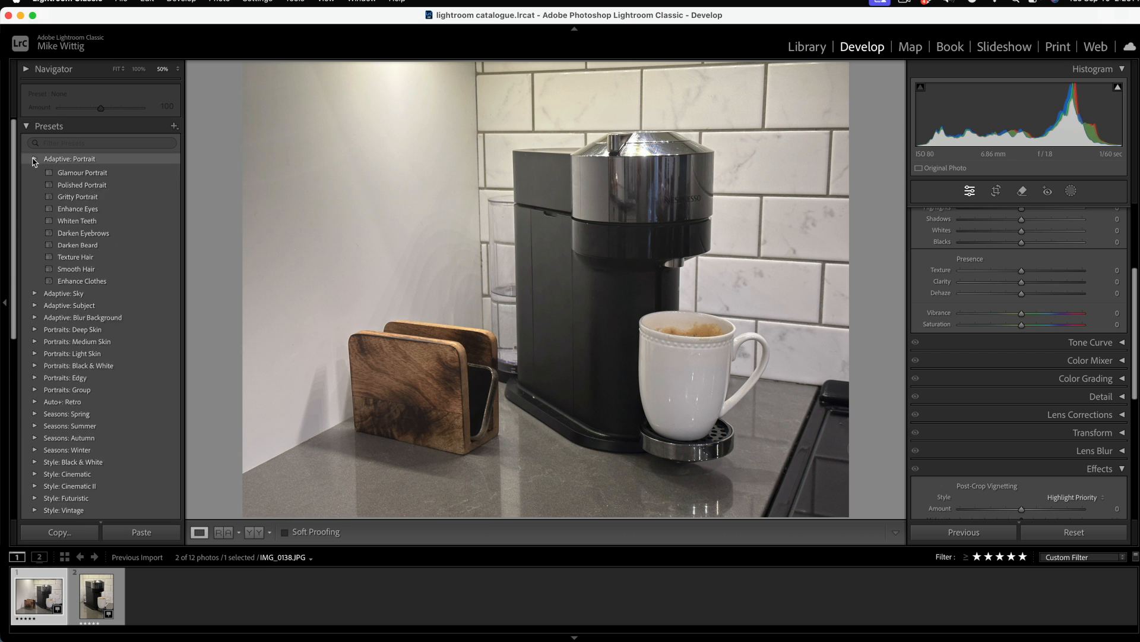
click(35, 160)
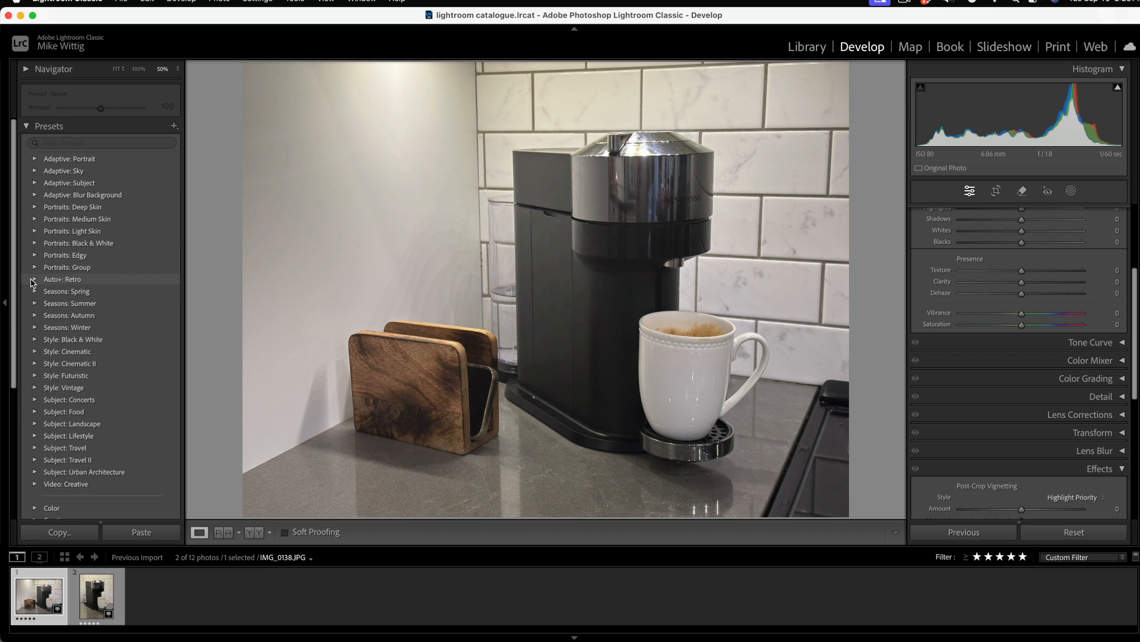
click(34, 279)
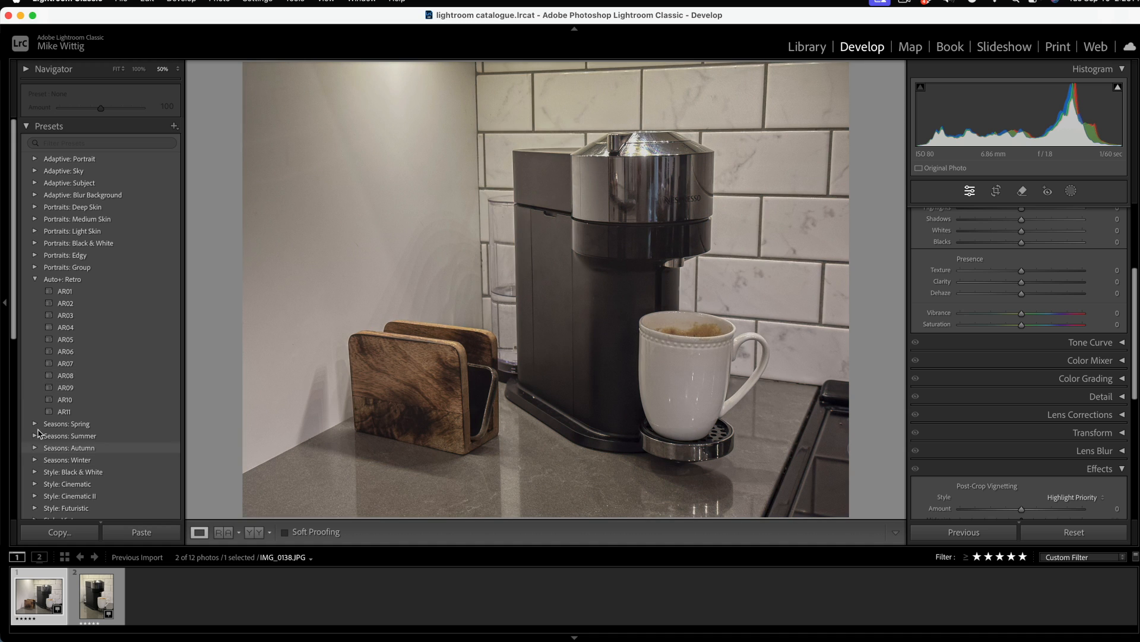
scroll(92, 399, down, 5)
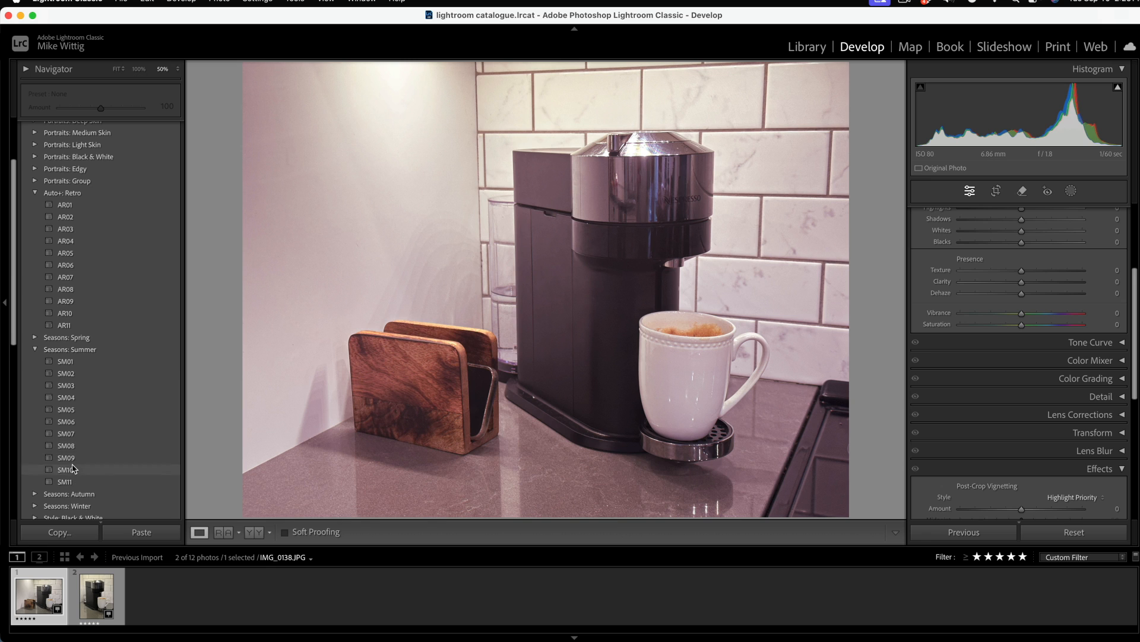
click(35, 349)
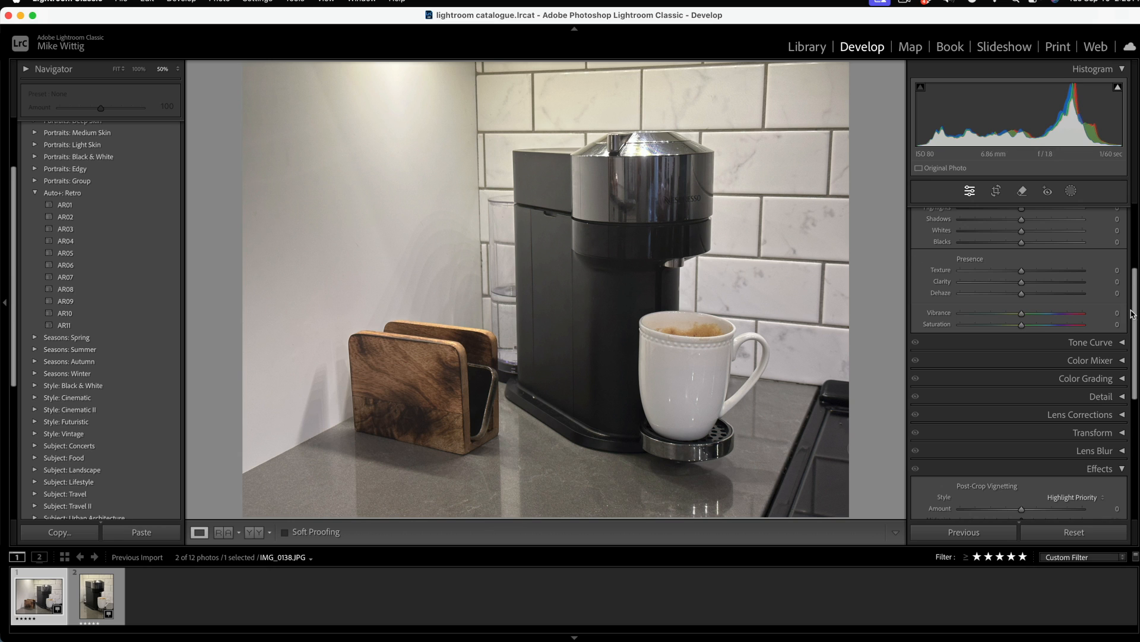
Step: Apply the AR02 preset from the Auto+: Retro group, reset the photo's edits, and collapse the presets list
scroll(1108, 306, up, 5)
scroll(1108, 305, up, 2)
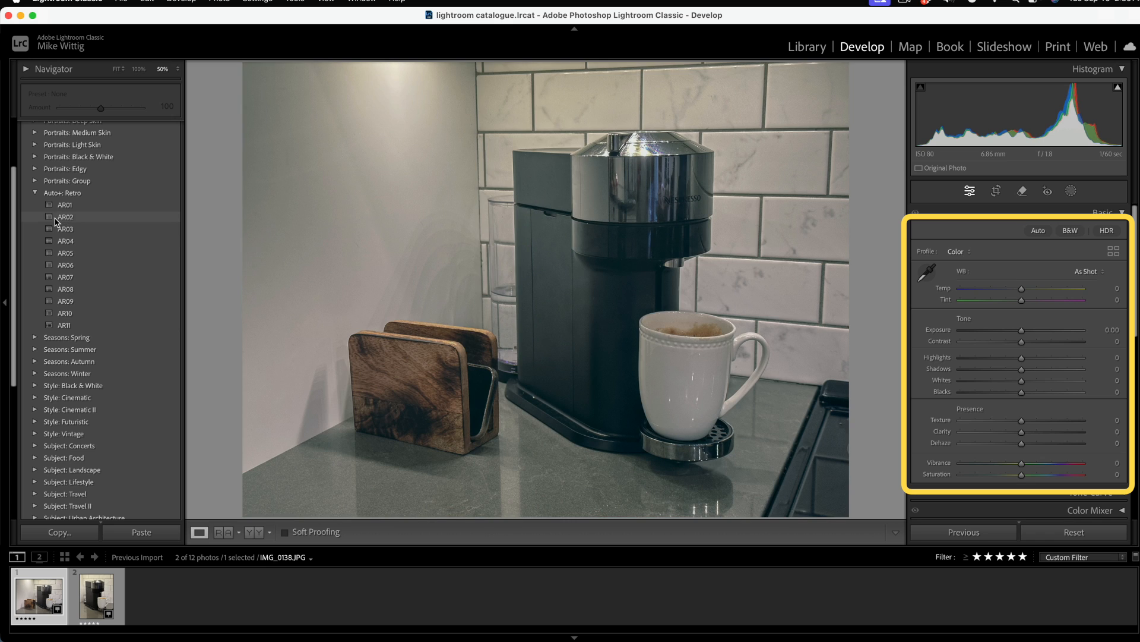
click(55, 218)
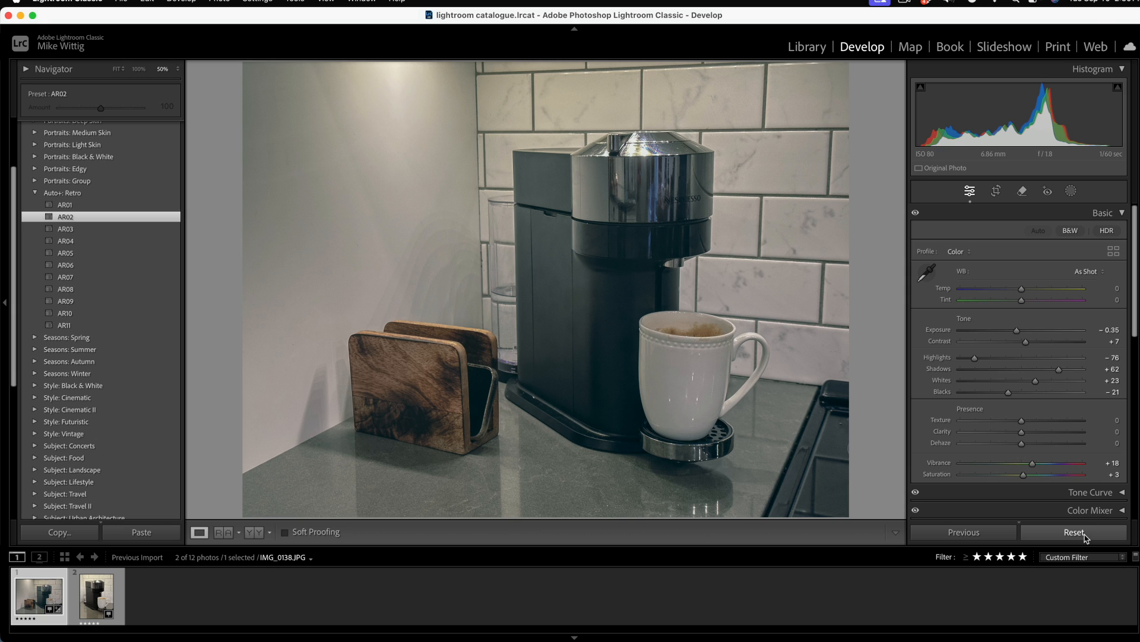
click(1053, 540)
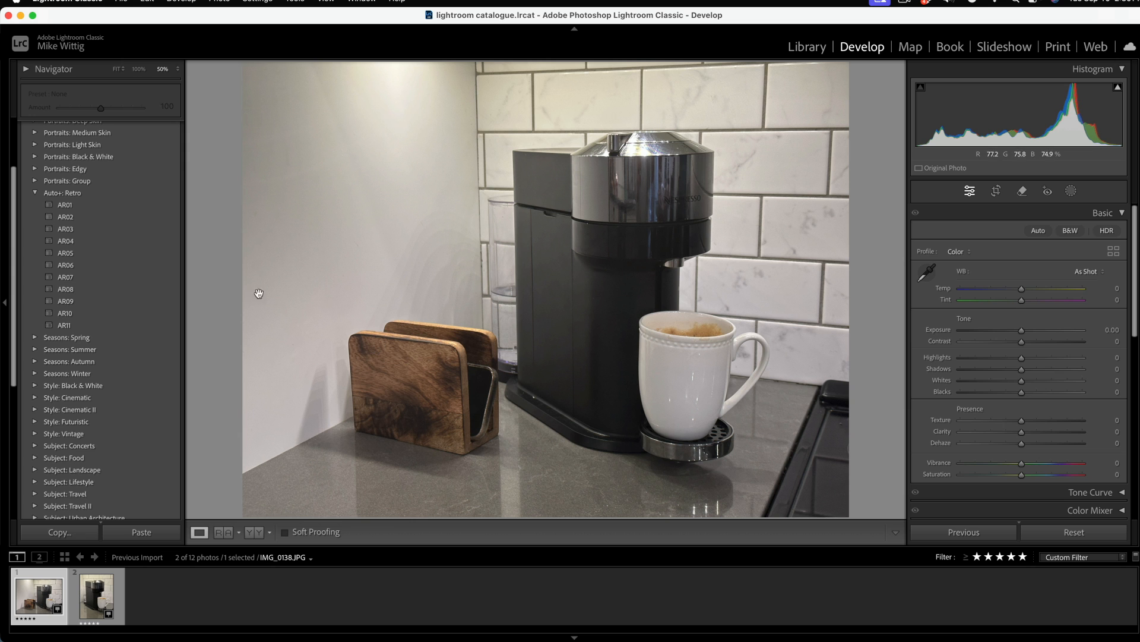
scroll(18, 159, up, 3)
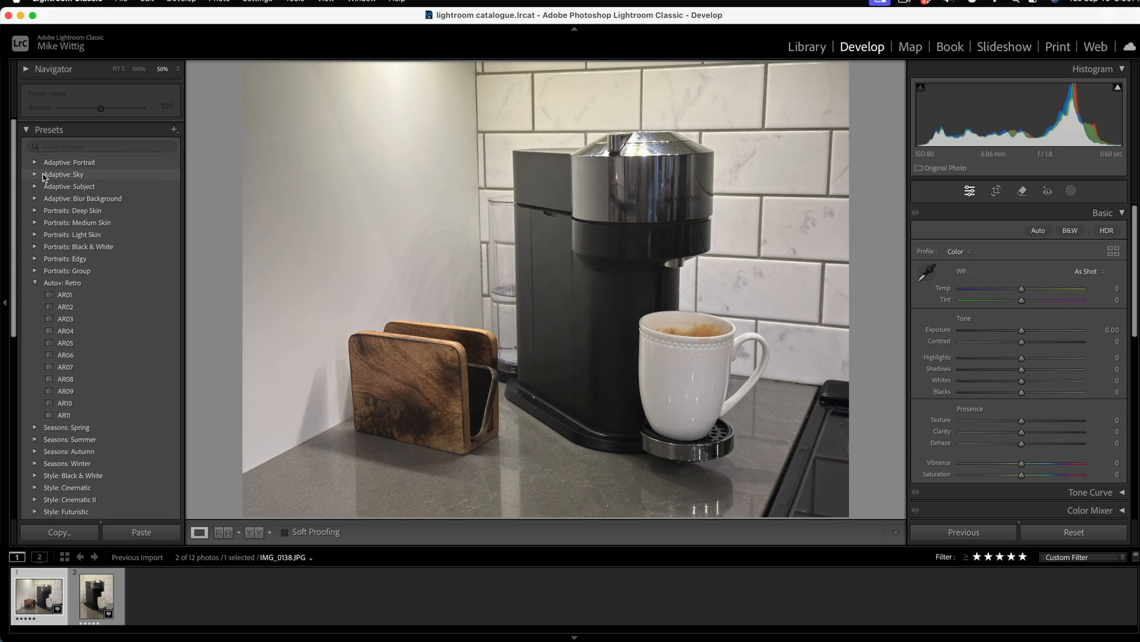
click(26, 127)
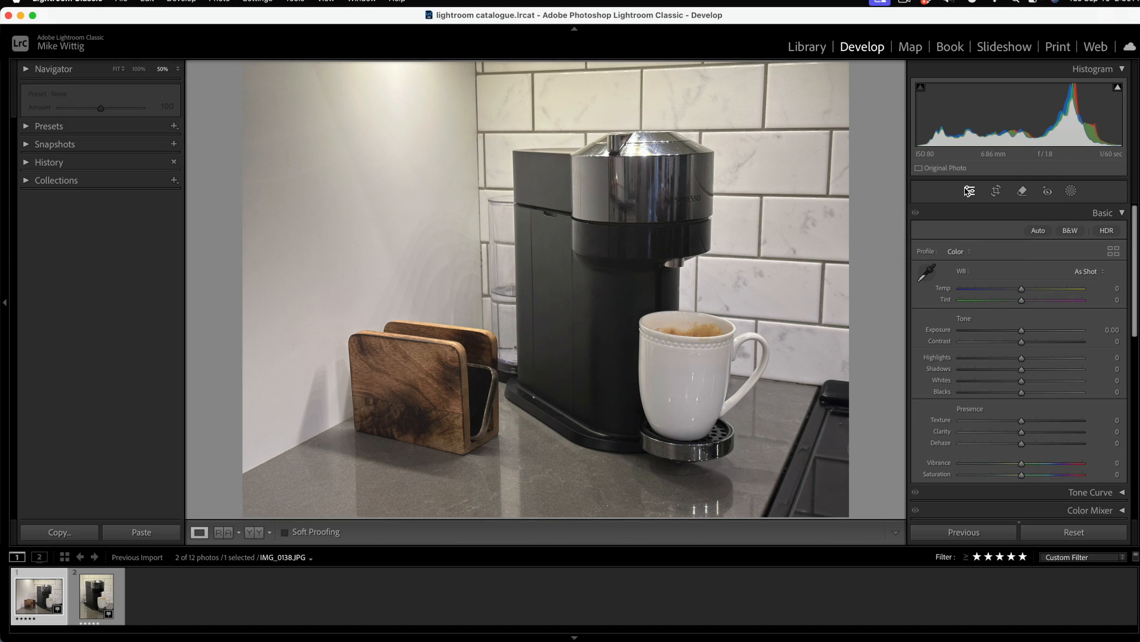
Step: Crop the photo to a 1 x 1 aspect ratio and shift the image slightly left within the crop frame
scroll(1061, 288, down, 4)
scroll(1058, 292, down, 3)
scroll(1027, 257, up, 7)
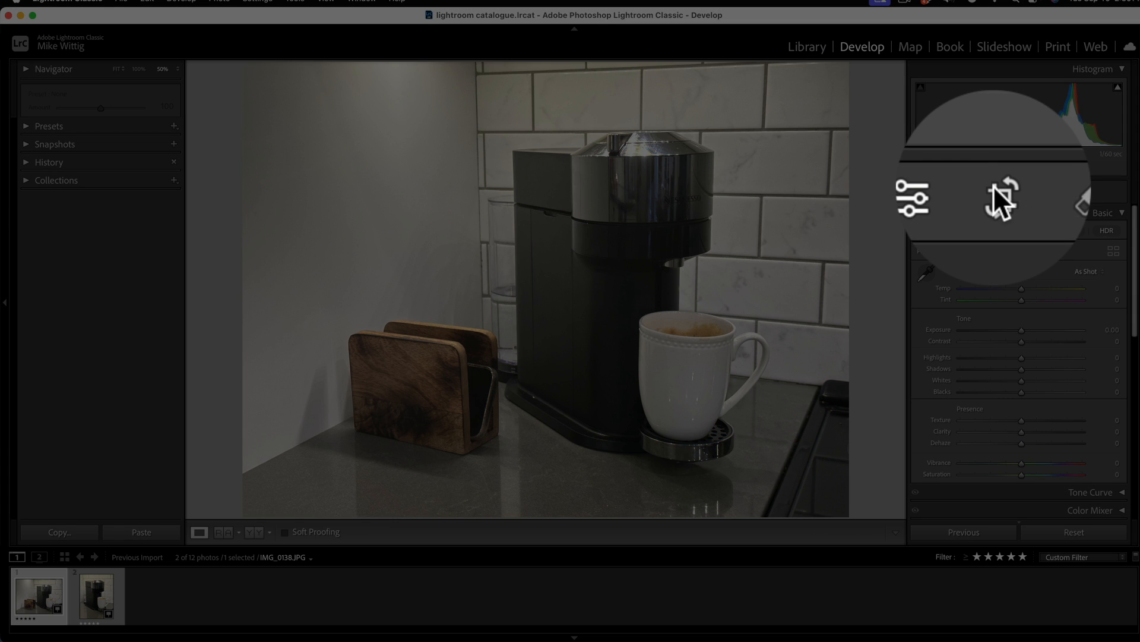
click(996, 190)
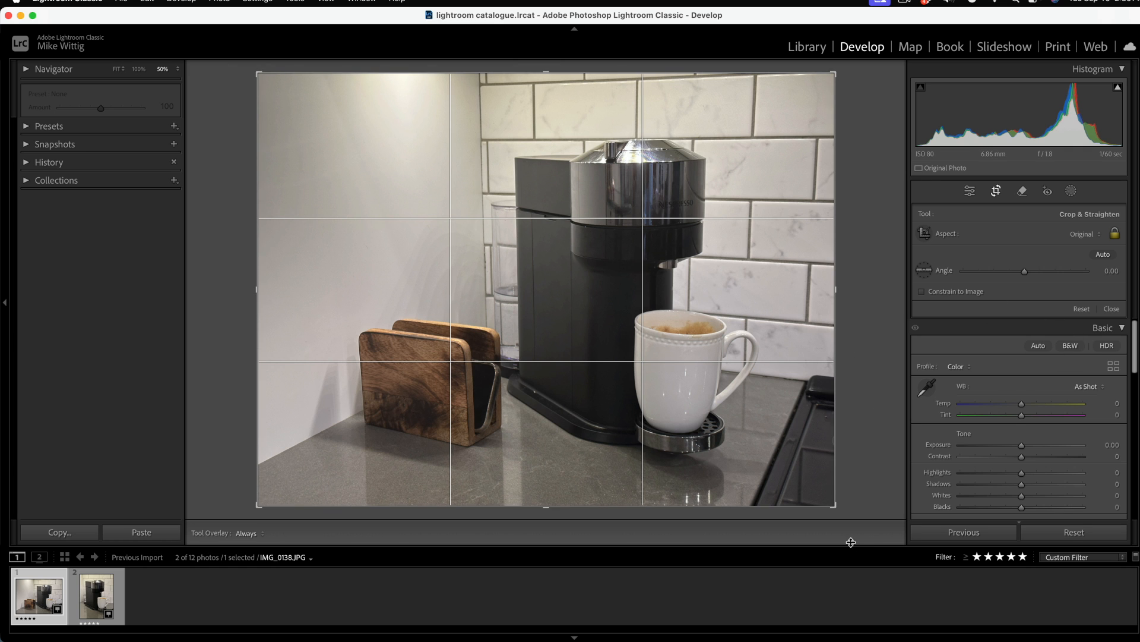
mouse_move(834, 504)
mouse_down()
mouse_move(743, 433)
mouse_move(842, 508)
mouse_up()
click(1092, 235)
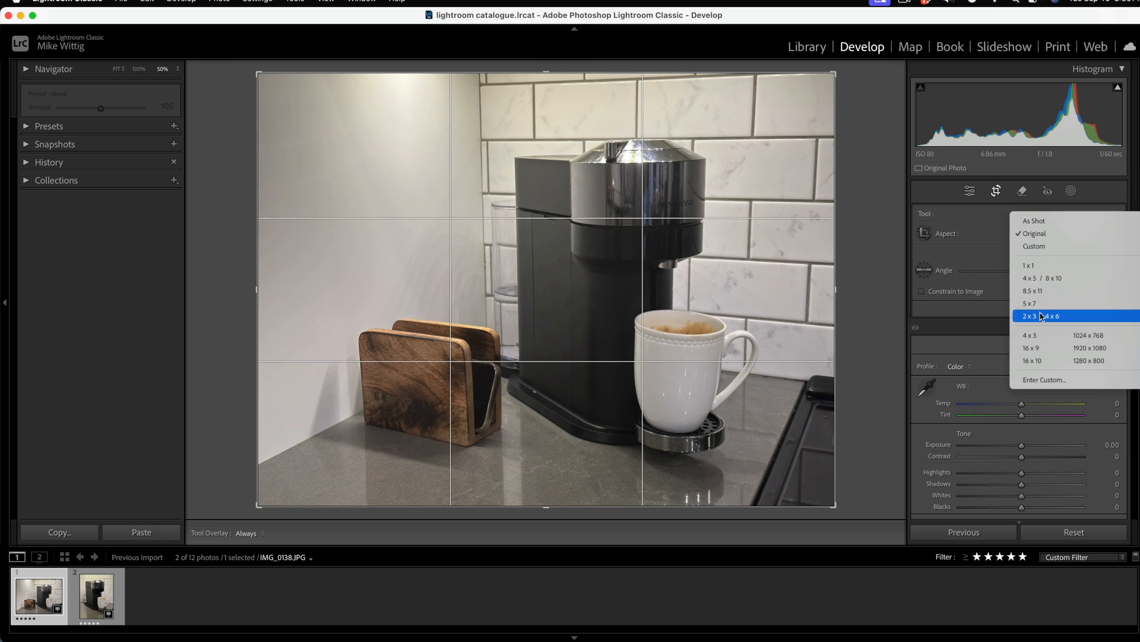
click(1044, 272)
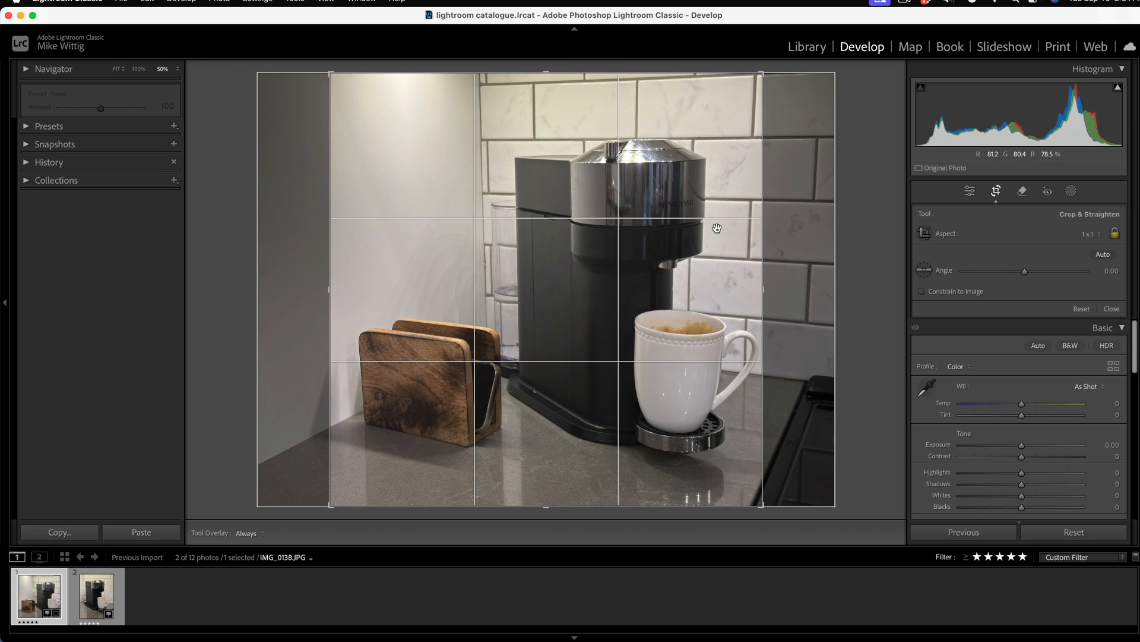
drag(693, 245, 675, 247)
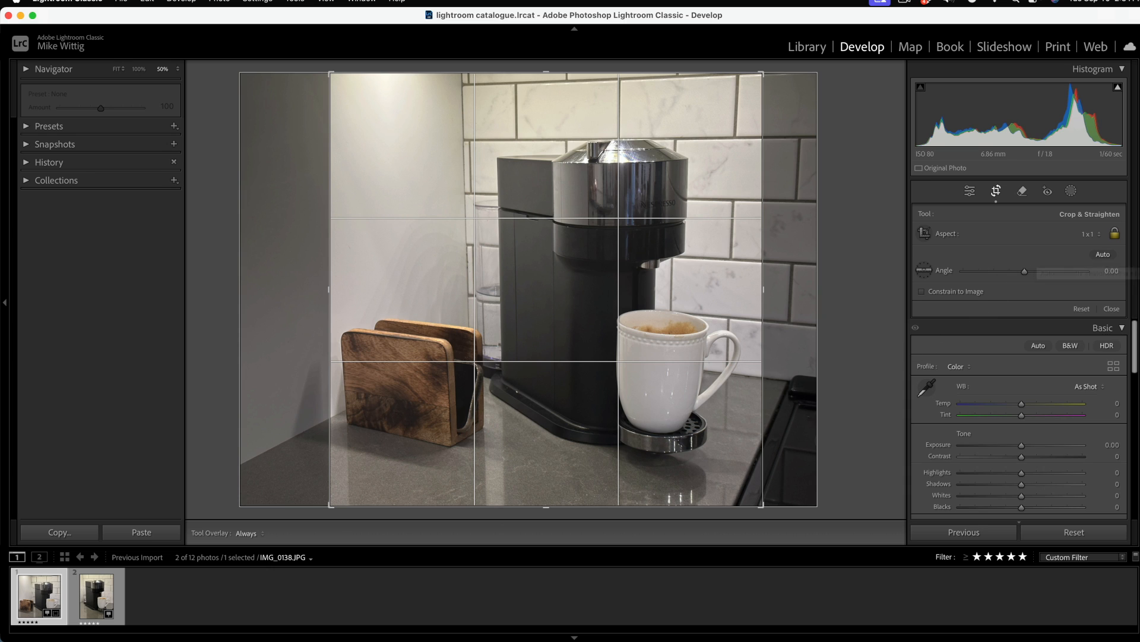
Step: Straighten the square crop to an angle of 2.65, reposition the photo inside it, and reset the photo's edits
click(1107, 256)
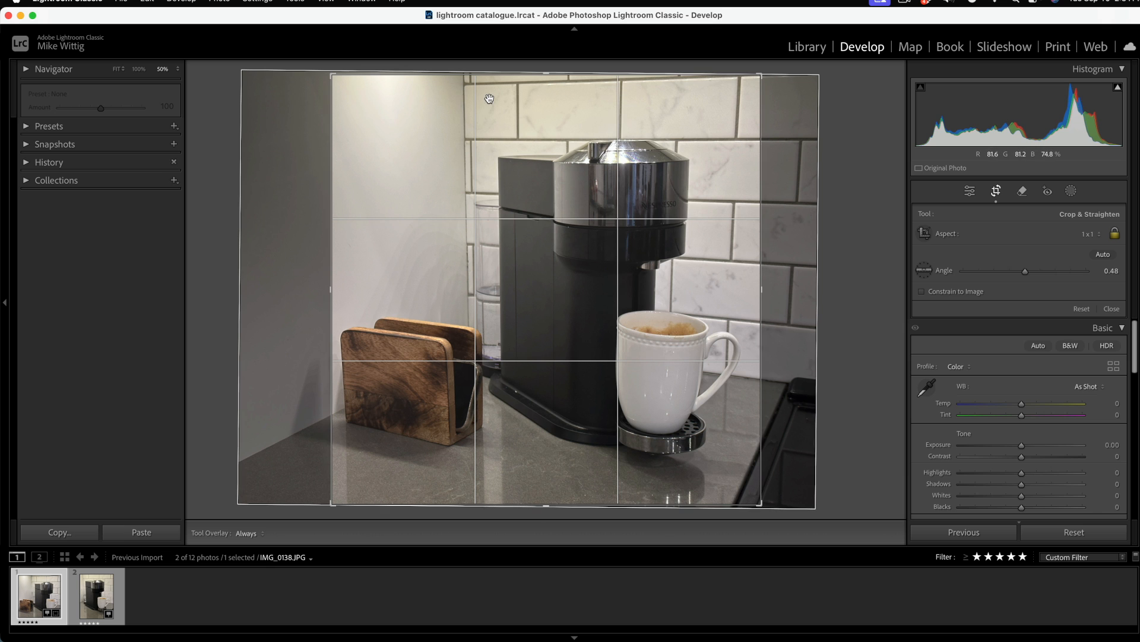
drag(1025, 271, 1028, 274)
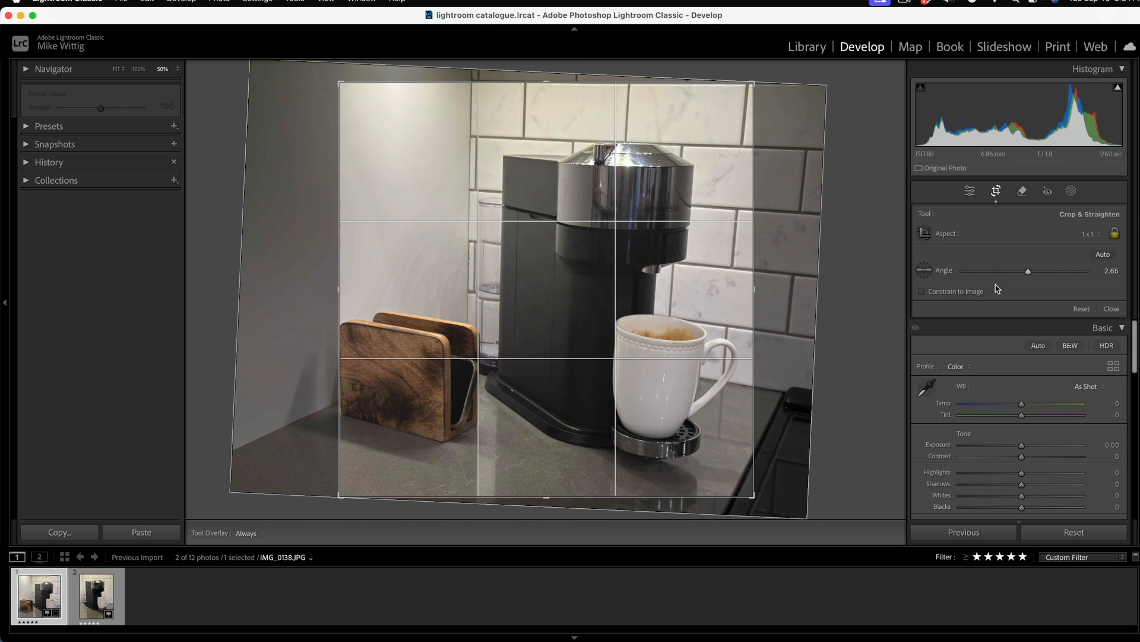
drag(678, 307, 685, 306)
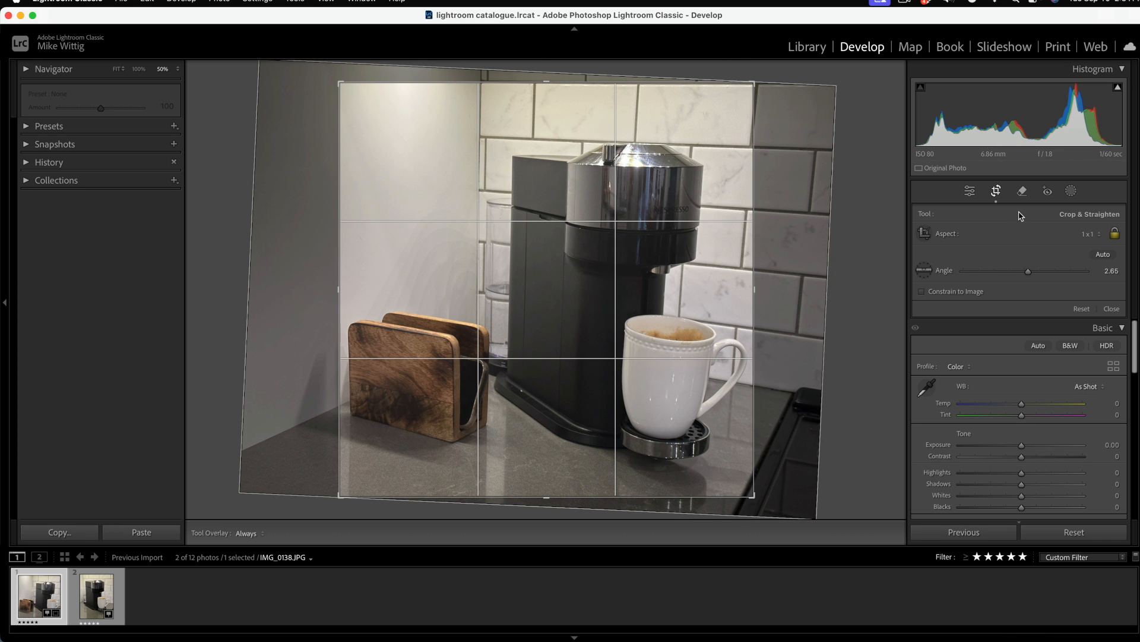
key(r)
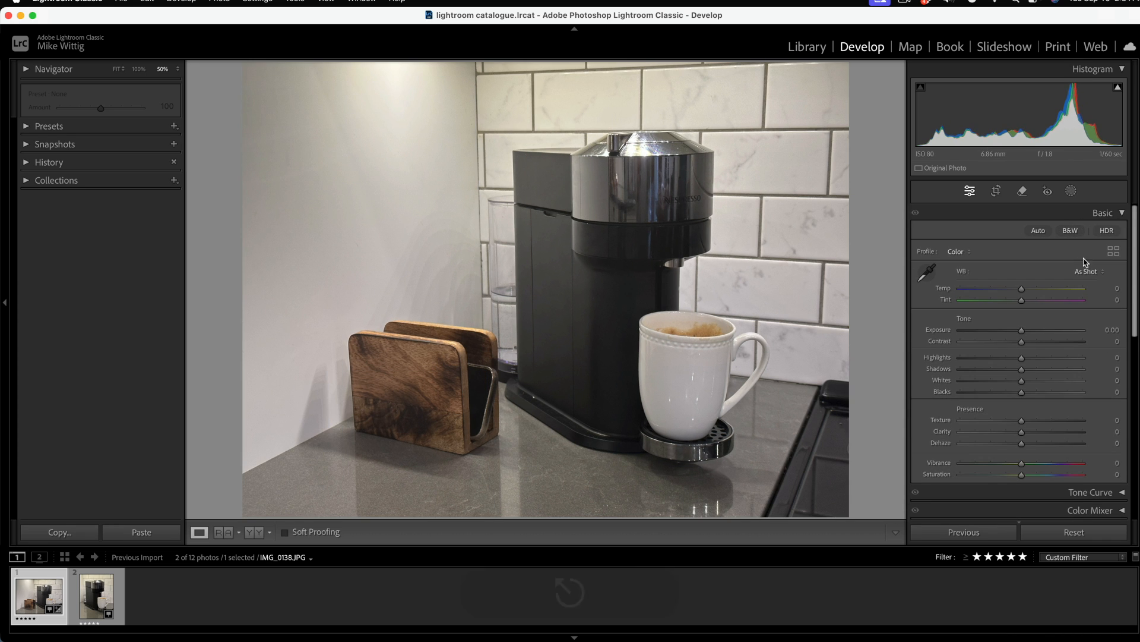
Step: Reapply a 1 x 1 crop to the unedited photo, shift the image slightly left, and straighten it automatically
key(r)
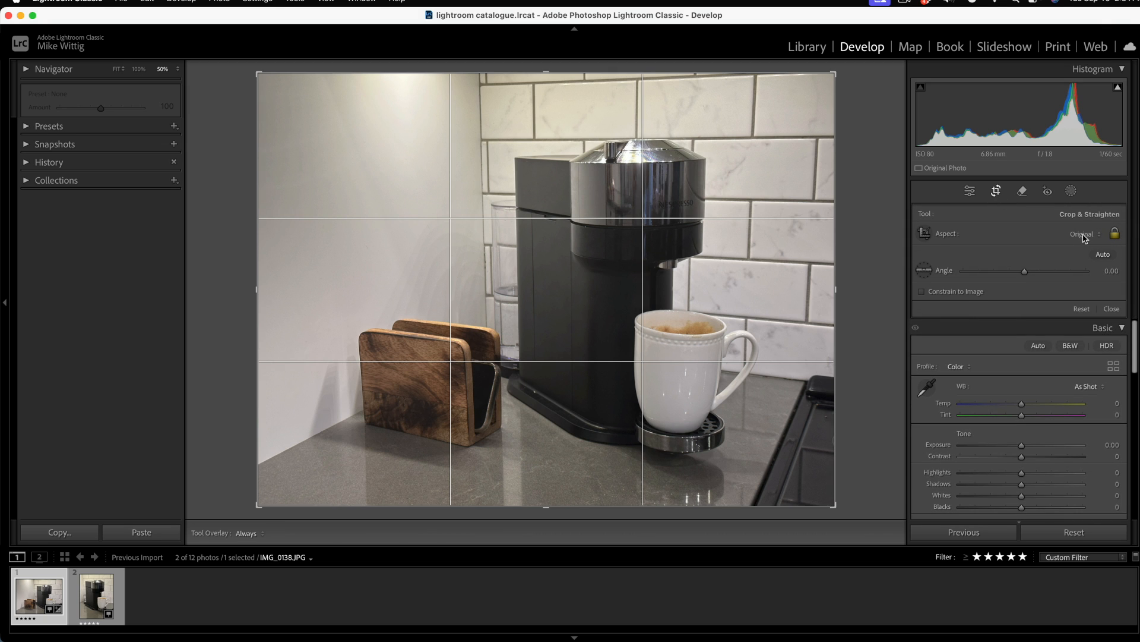
click(1085, 238)
click(1040, 263)
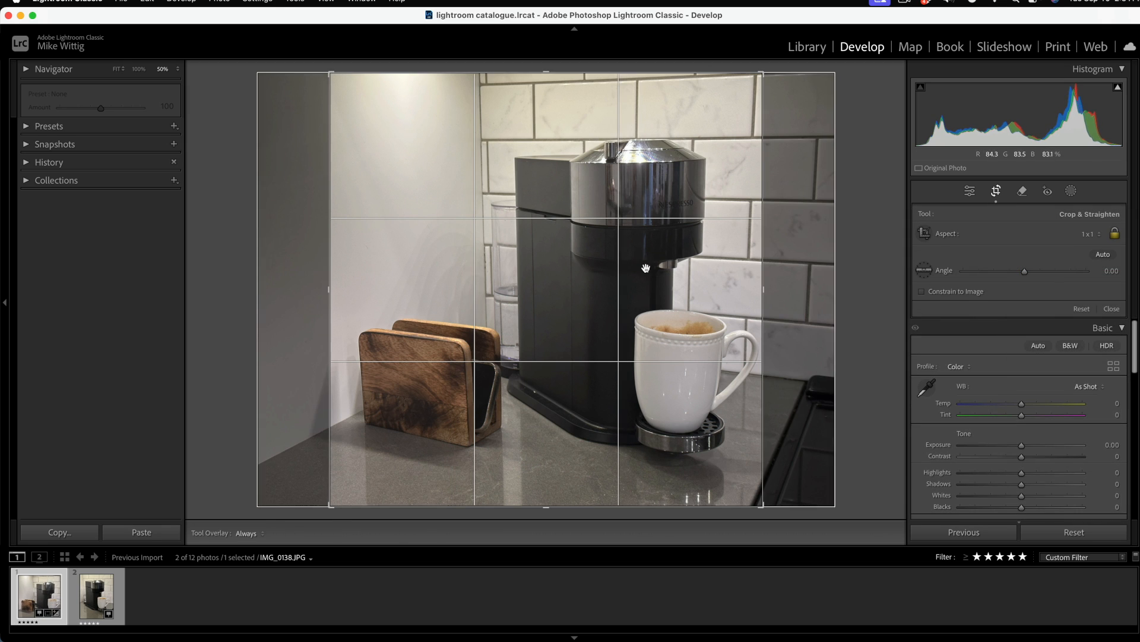
click(1106, 257)
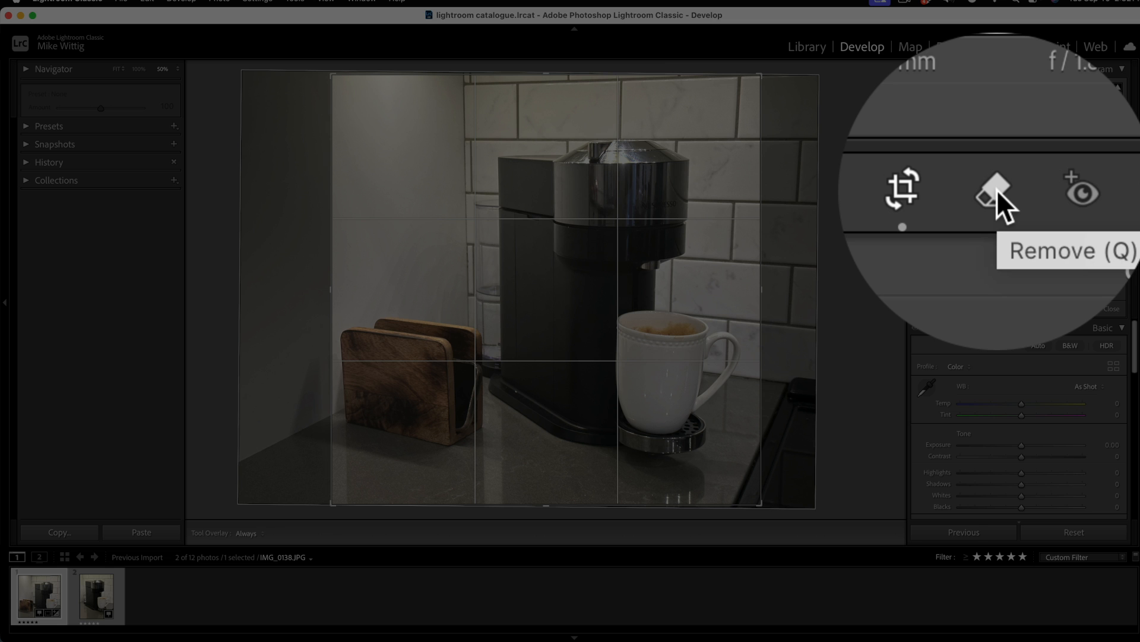
Step: Set the Remove brush size to 7 and remove a grey mark from the wall tile beside the coffee machine
click(1021, 192)
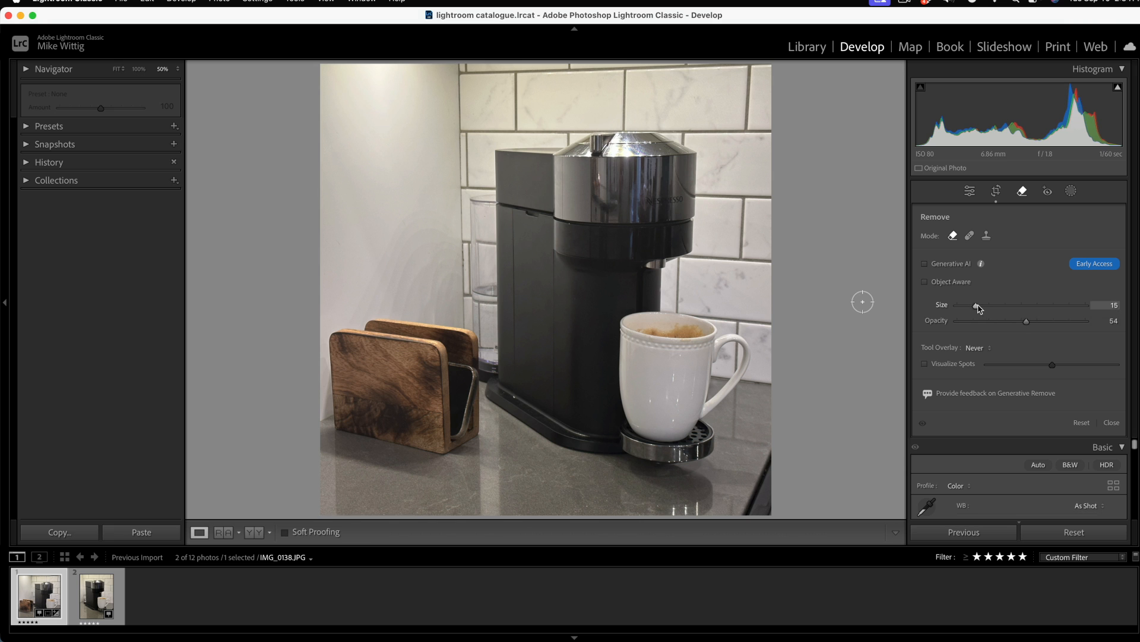
drag(977, 308, 969, 308)
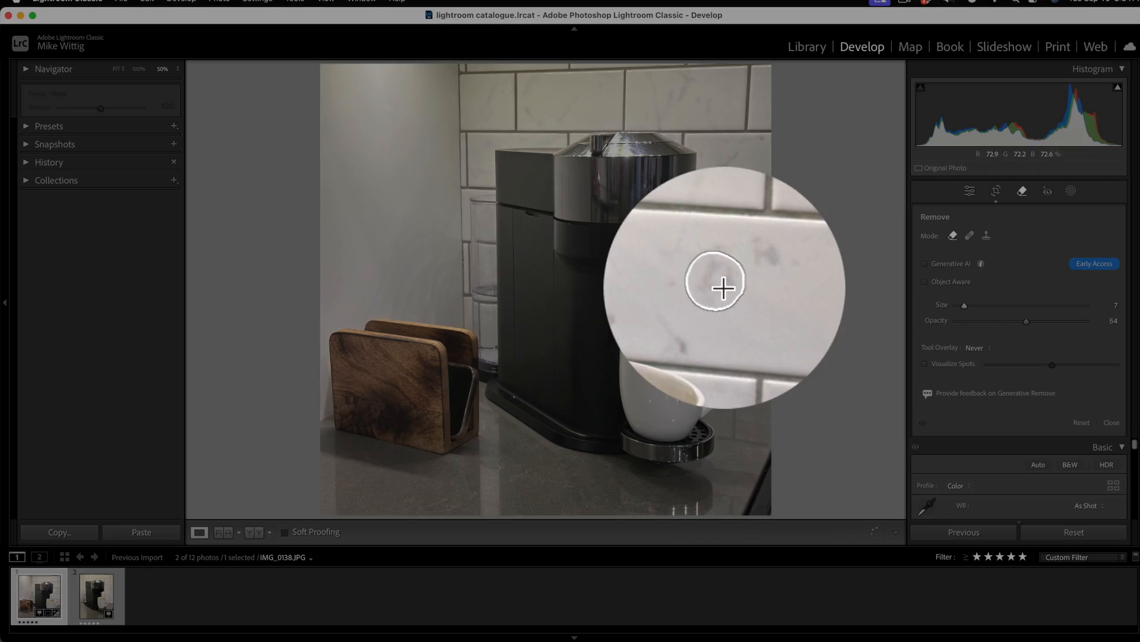
click(747, 295)
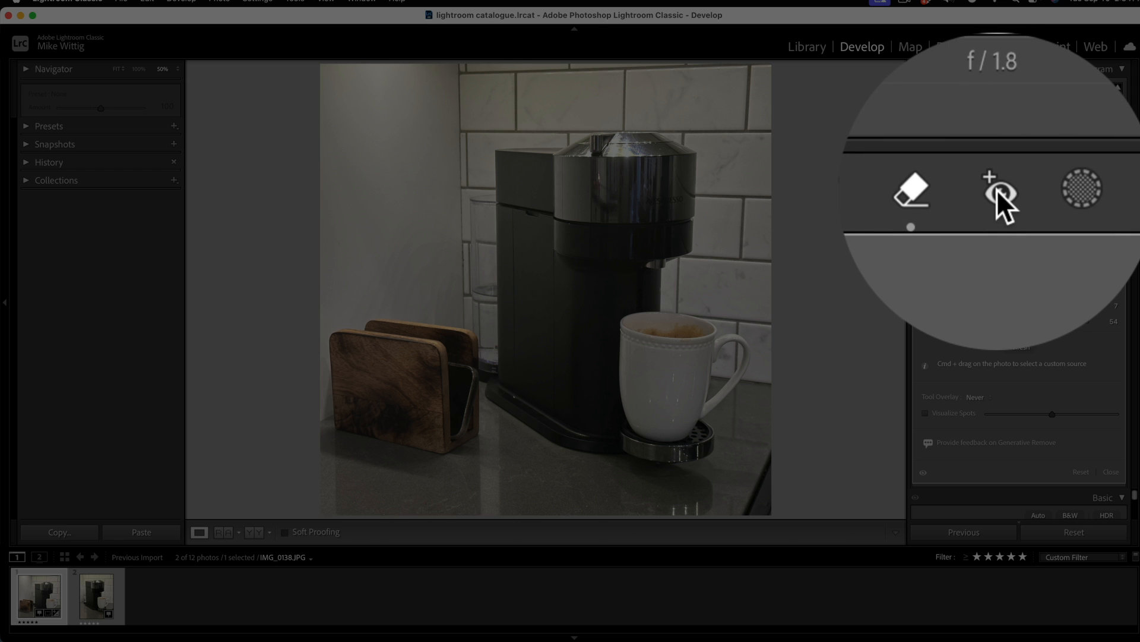
Step: Try the Red Eye Correction tool on the wall area beside the coffee machine
click(1047, 191)
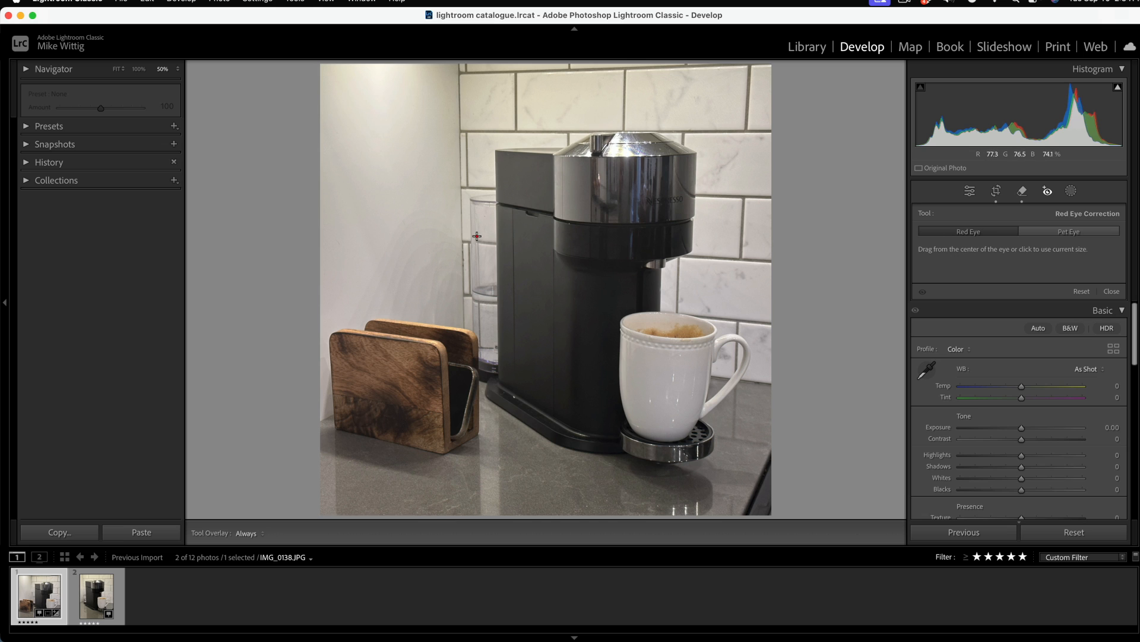
click(438, 203)
click(576, 245)
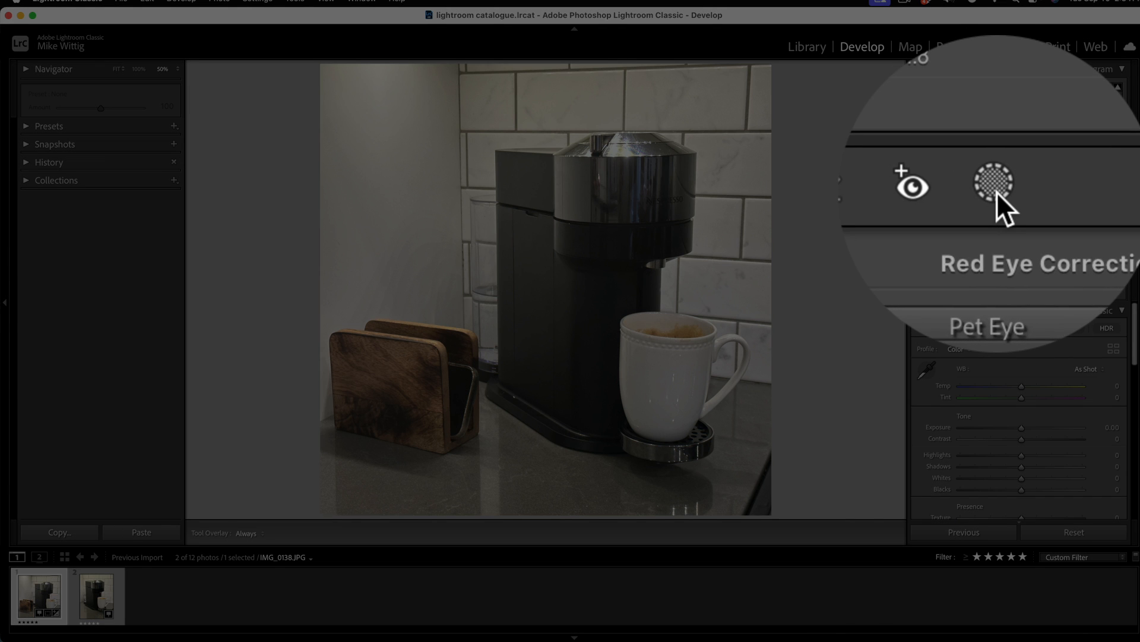
Step: Look over the mask types offered by the Masking tool and return to the basic adjustments
click(1071, 191)
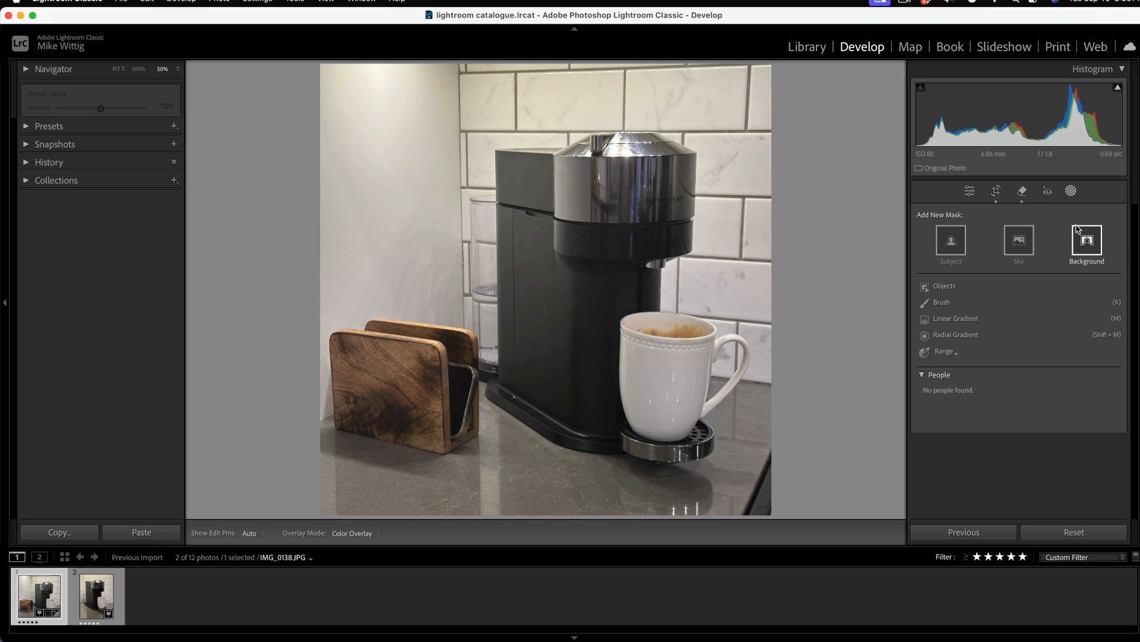
click(971, 191)
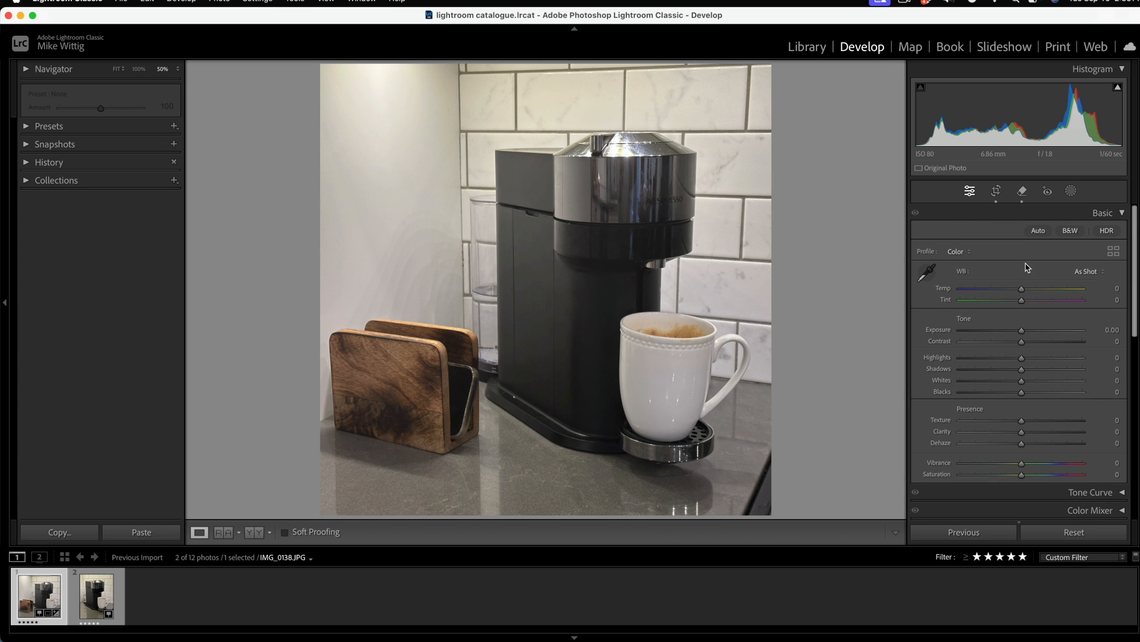
scroll(1027, 268, down, 2)
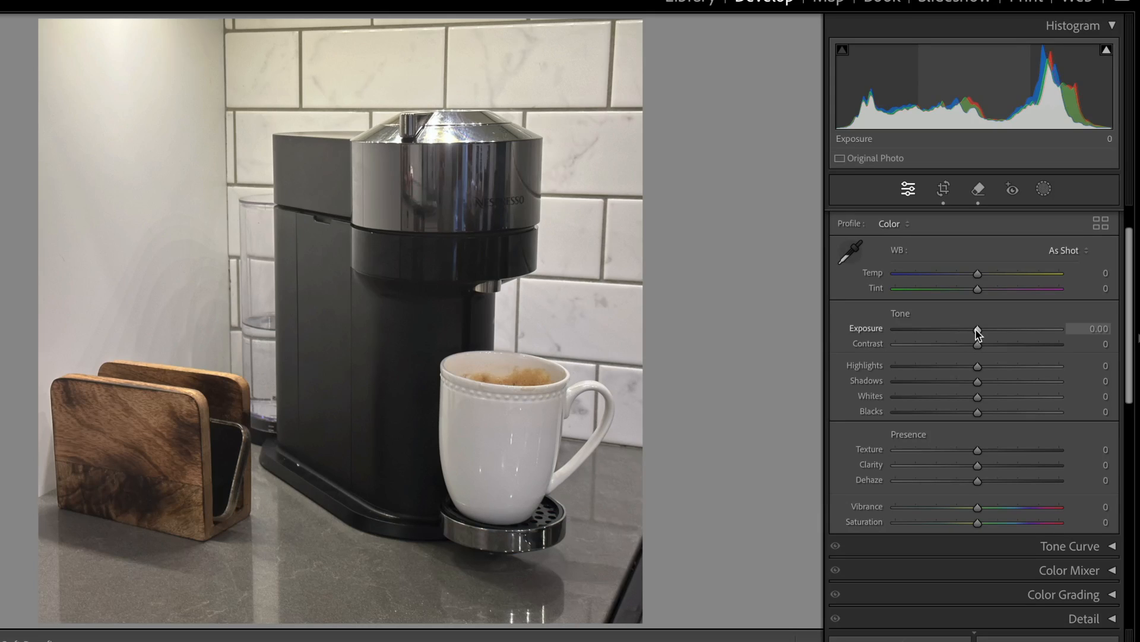
Step: Try Exposure at +2.90 and a strongly lowered Contrast, resetting each adjustment to its default
mouse_move(977, 331)
mouse_down()
mouse_move(998, 326)
mouse_move(909, 331)
mouse_move(979, 329)
mouse_up()
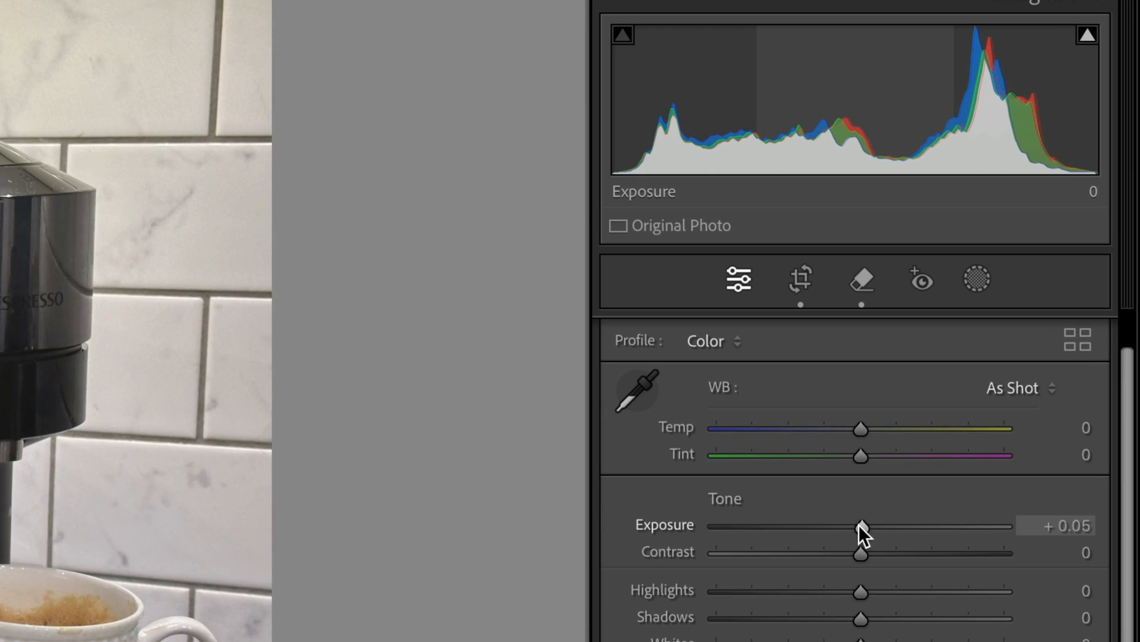
drag(859, 526, 943, 525)
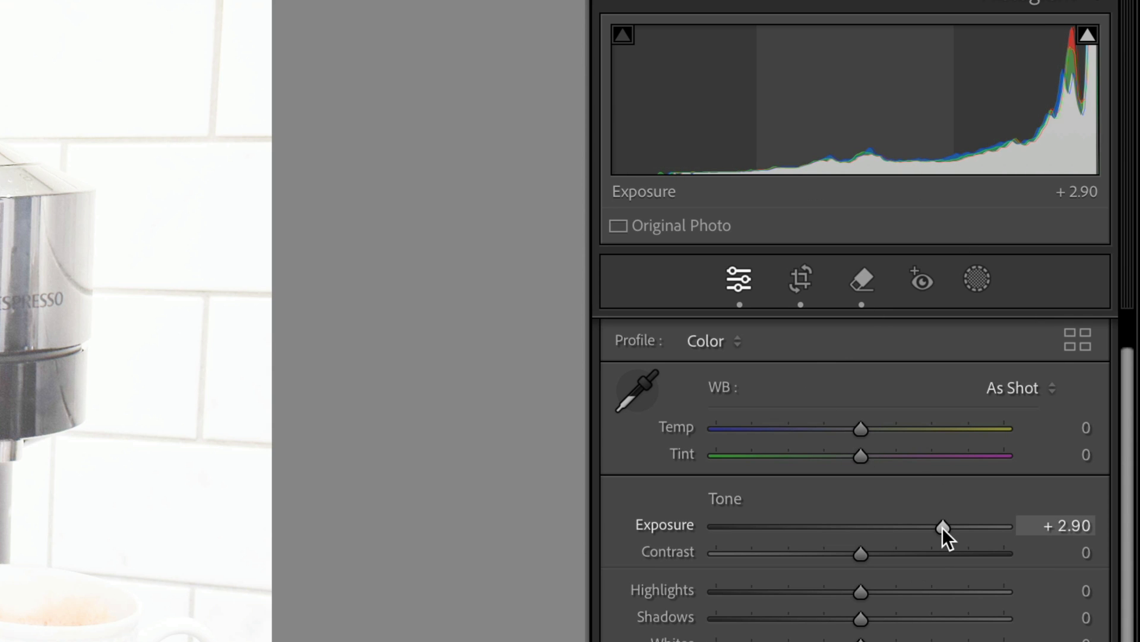
mouse_move(942, 527)
mouse_down()
mouse_move(722, 533)
mouse_move(956, 528)
mouse_up()
double_click(665, 527)
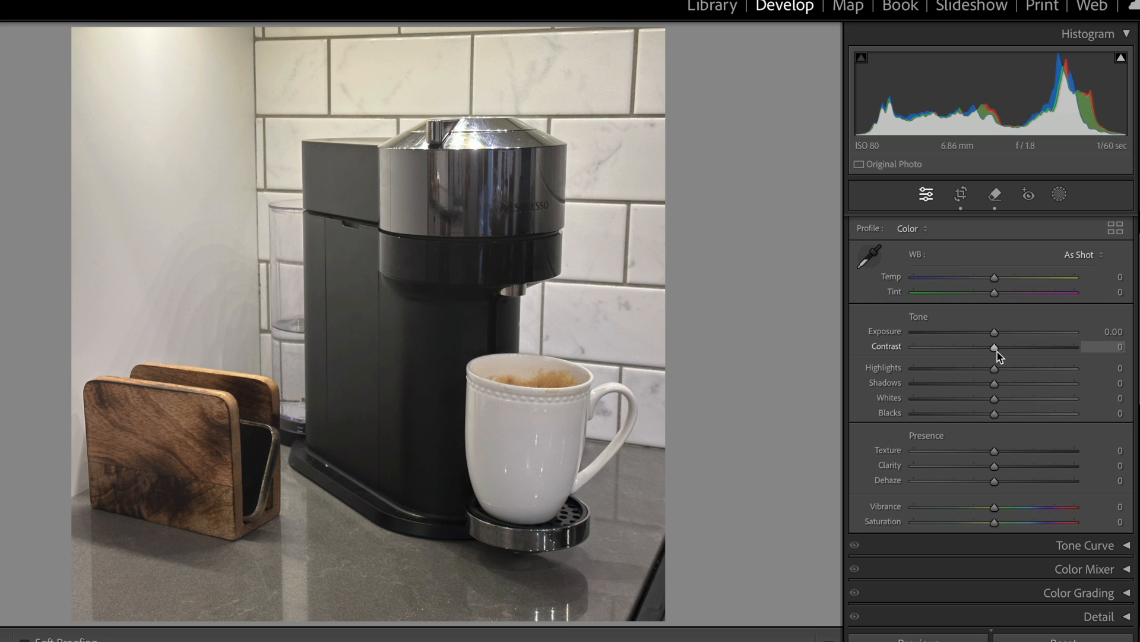
drag(997, 348, 884, 351)
double_click(884, 350)
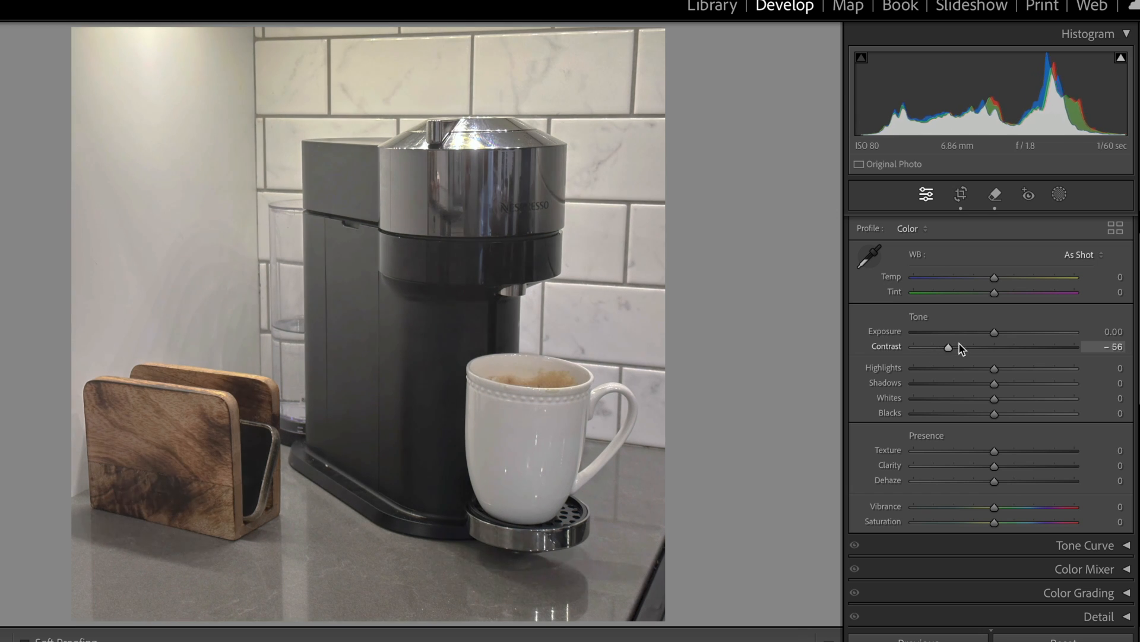
Step: Set Highlights to +3 and Blacks to −1, and try Shadows at −23 before resetting it
drag(995, 368, 997, 373)
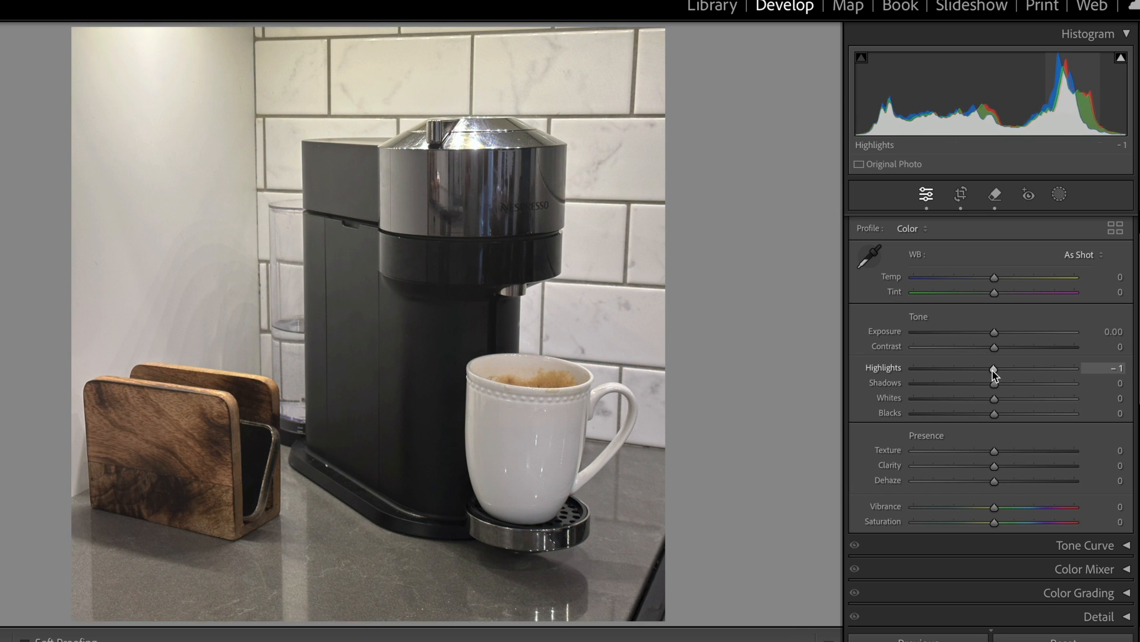
mouse_move(995, 373)
mouse_down()
mouse_move(1087, 370)
mouse_move(886, 373)
mouse_move(997, 369)
mouse_up()
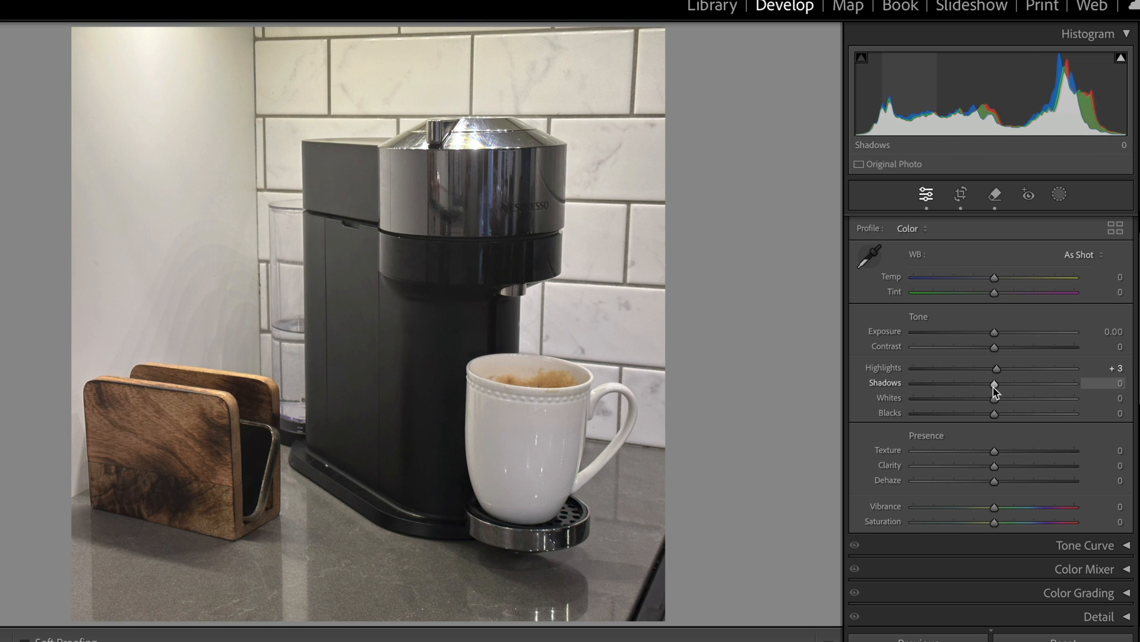
mouse_move(992, 387)
mouse_down()
mouse_move(1050, 380)
mouse_move(983, 382)
mouse_move(1078, 371)
mouse_move(957, 384)
mouse_move(1014, 378)
mouse_move(978, 387)
mouse_up()
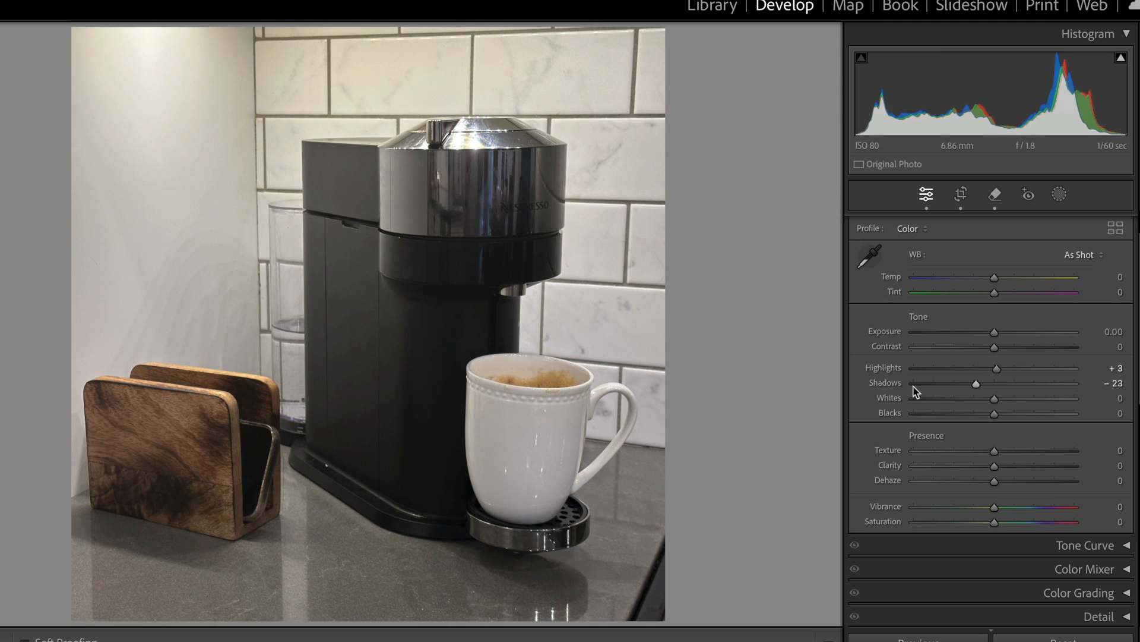
double_click(891, 386)
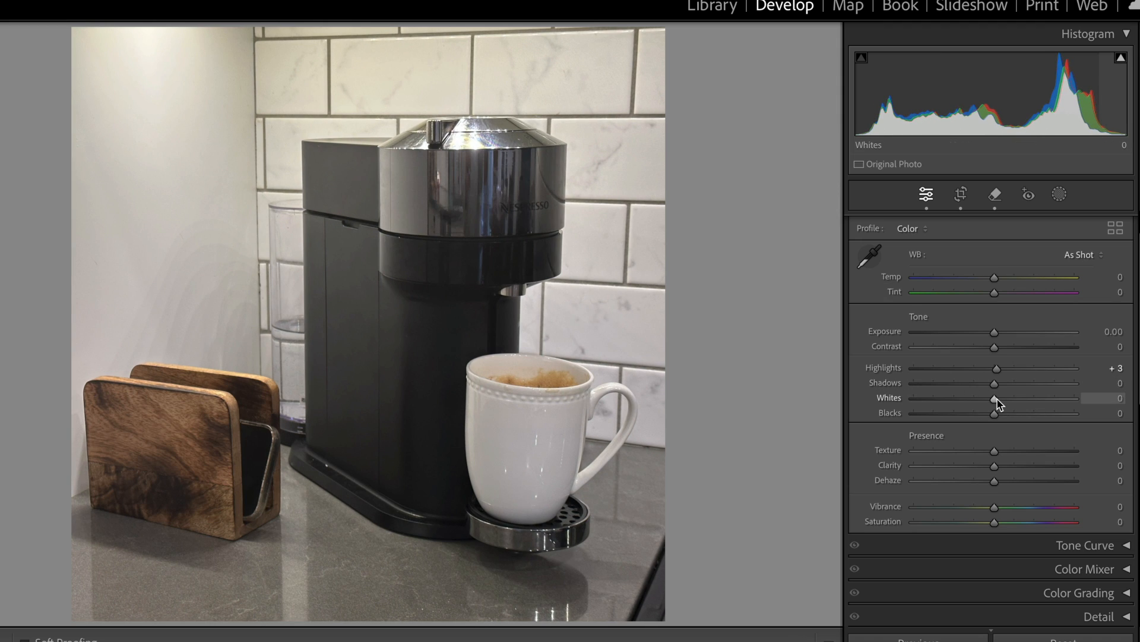
mouse_move(996, 399)
mouse_down()
mouse_move(1075, 396)
mouse_move(942, 400)
mouse_move(997, 399)
mouse_up()
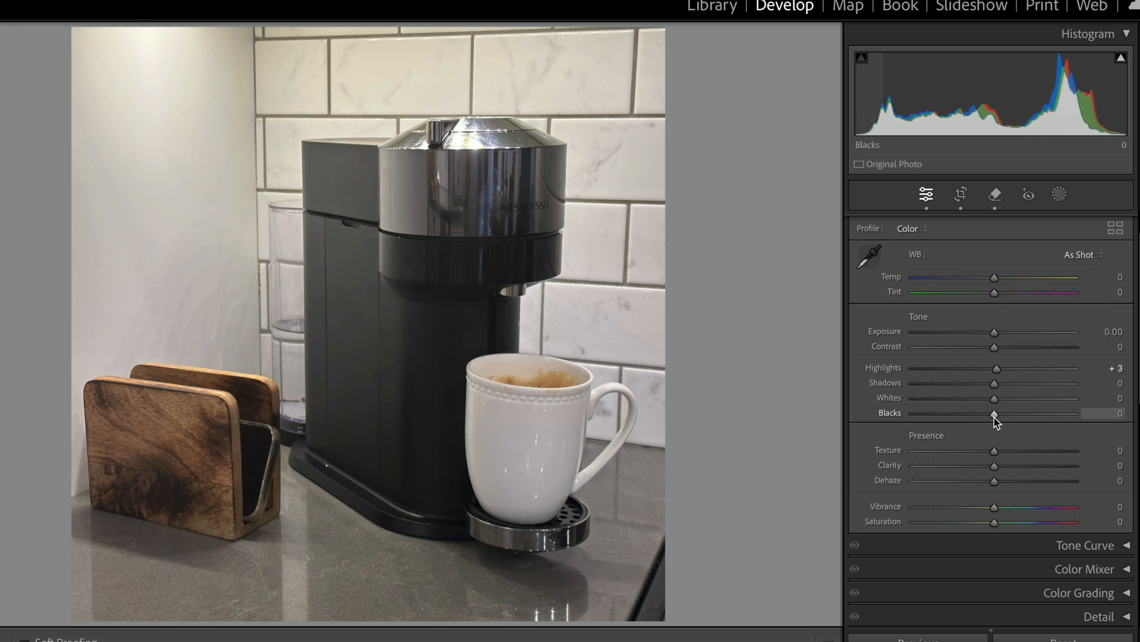
mouse_move(995, 417)
mouse_down()
mouse_move(905, 418)
mouse_move(1077, 411)
mouse_move(995, 418)
mouse_move(997, 438)
mouse_move(1074, 435)
mouse_move(844, 447)
mouse_move(1003, 438)
mouse_up()
scroll(1013, 440, down, 1)
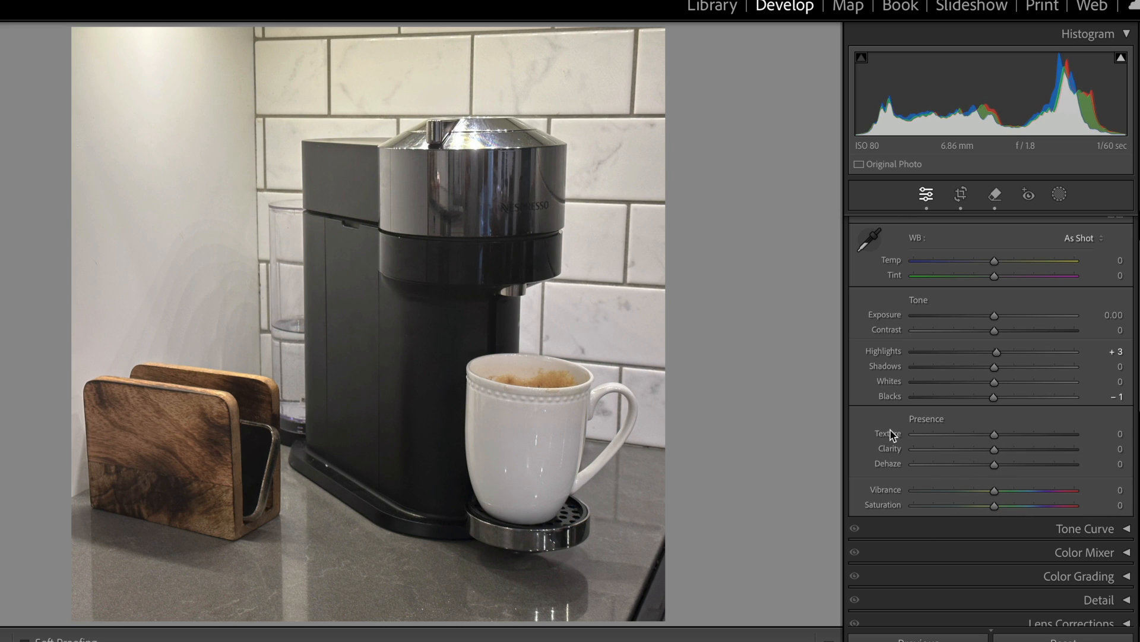
Step: Try Clarity at −100 and reset it, and test the Dehaze, Vibrance and Saturation adjustments without keeping a change
drag(994, 450, 844, 455)
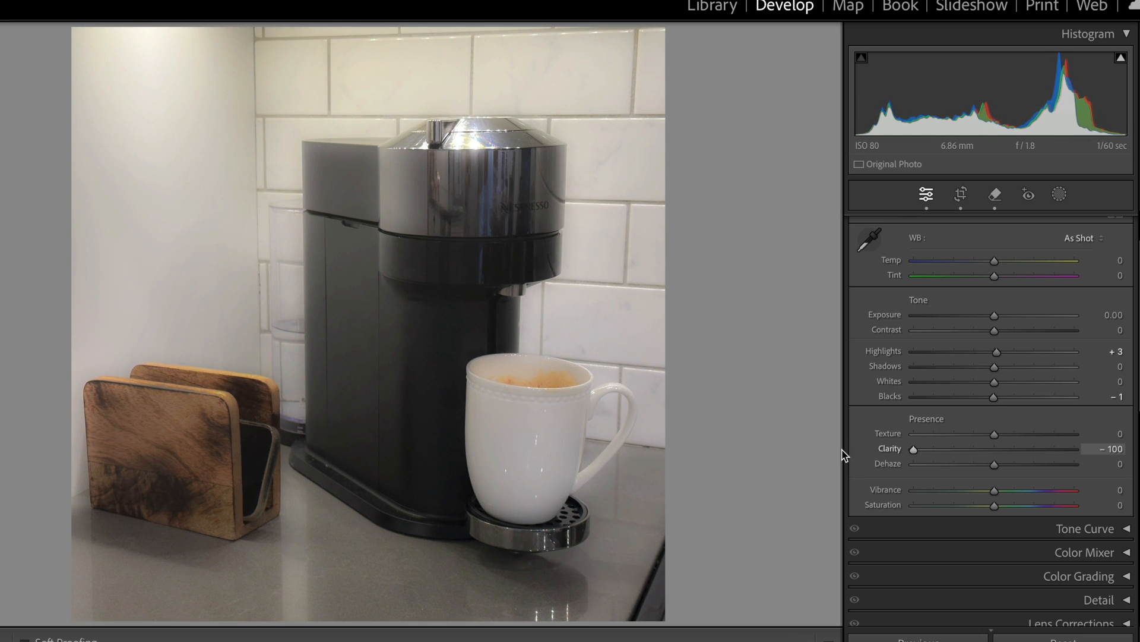
double_click(998, 451)
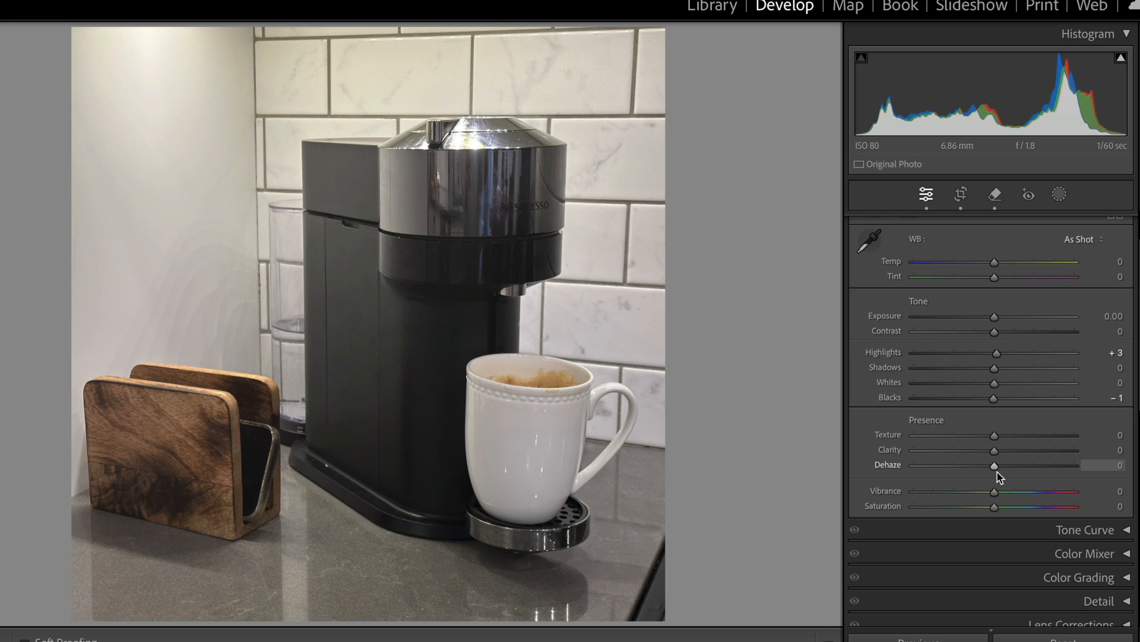
scroll(999, 473, down, 1)
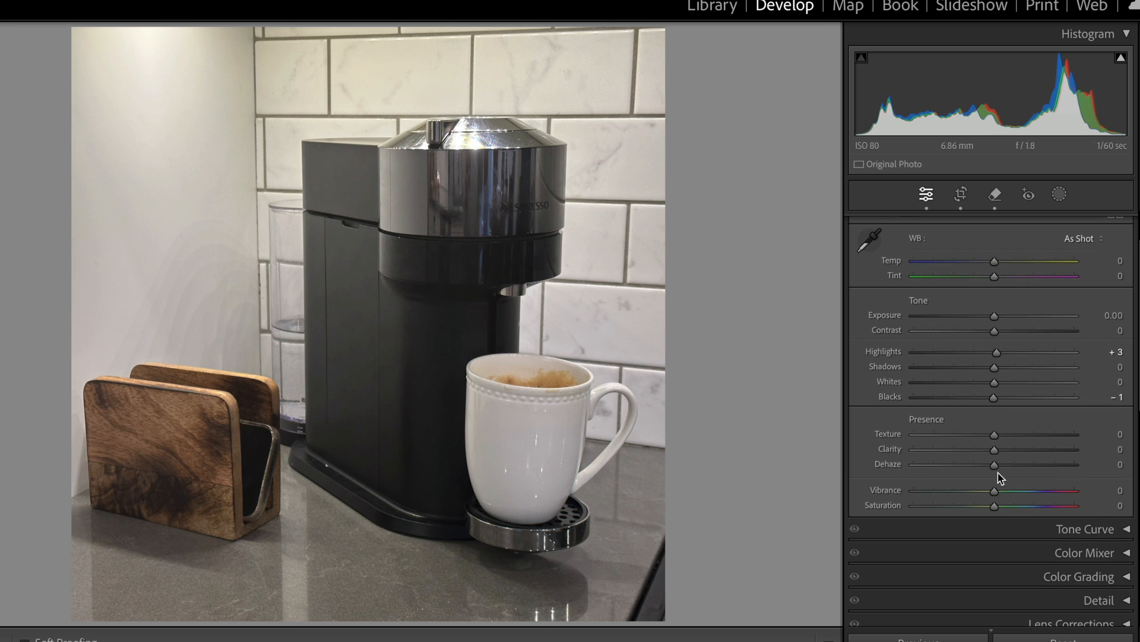
mouse_move(993, 466)
mouse_down()
mouse_move(1067, 466)
mouse_move(927, 469)
mouse_move(1044, 467)
mouse_move(985, 466)
mouse_move(996, 468)
mouse_up()
scroll(1001, 500, up, 1)
scroll(1013, 486, down, 1)
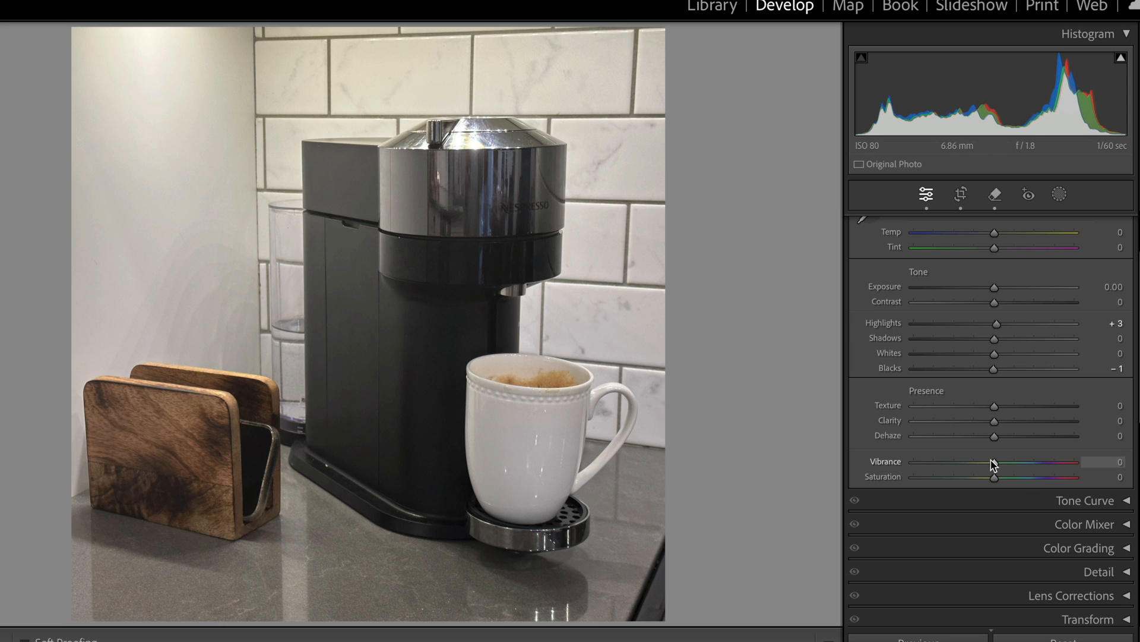
mouse_move(994, 462)
mouse_down()
mouse_move(1038, 463)
mouse_move(997, 467)
mouse_move(993, 480)
mouse_up()
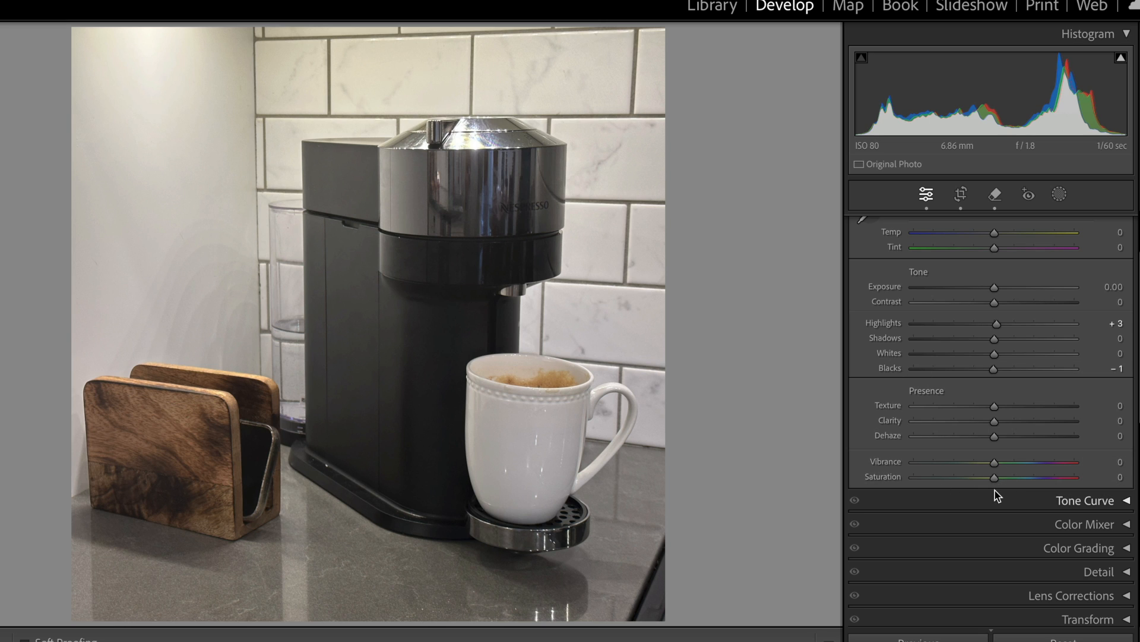
mouse_move(993, 478)
mouse_down()
mouse_move(1117, 484)
mouse_move(995, 484)
mouse_up()
Step: Try a post-crop vignette at −100 and −28 with Midpoint 82, Roundness +57 and Feather 63, and reset its Amount to 0
scroll(939, 445, down, 10)
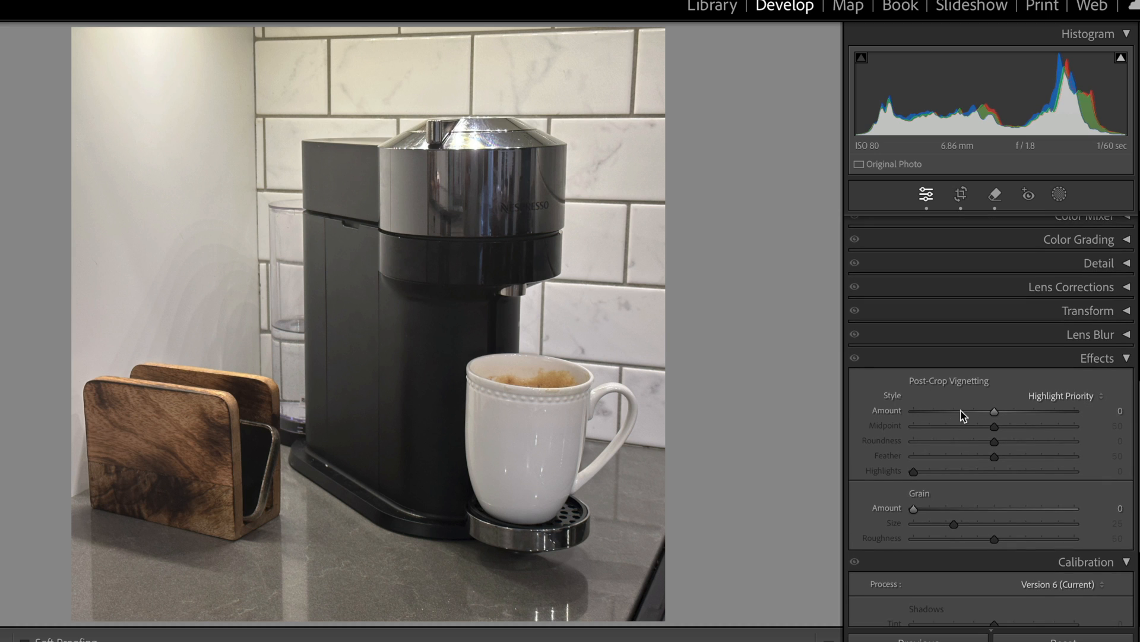
scroll(1004, 404, down, 2)
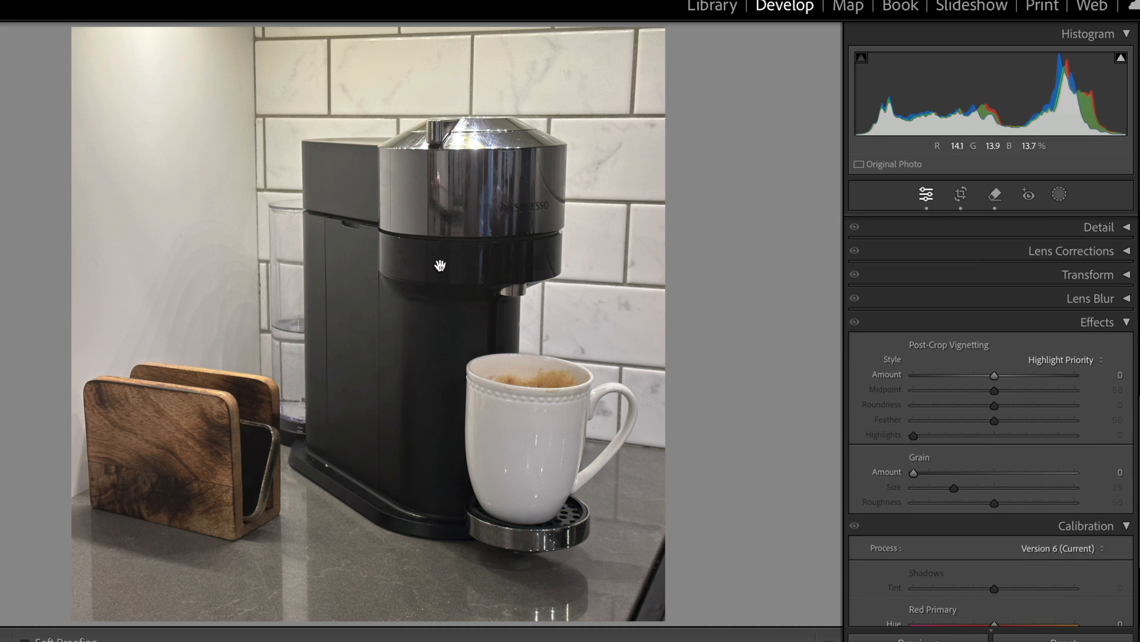
click(996, 377)
drag(998, 378, 861, 377)
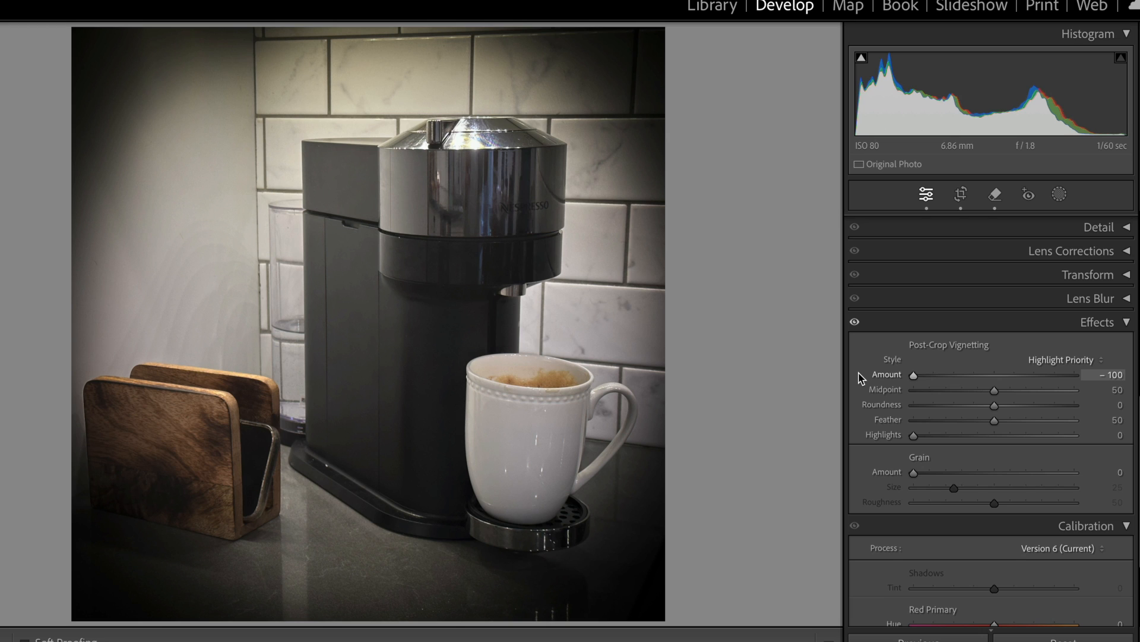
drag(910, 376, 1016, 423)
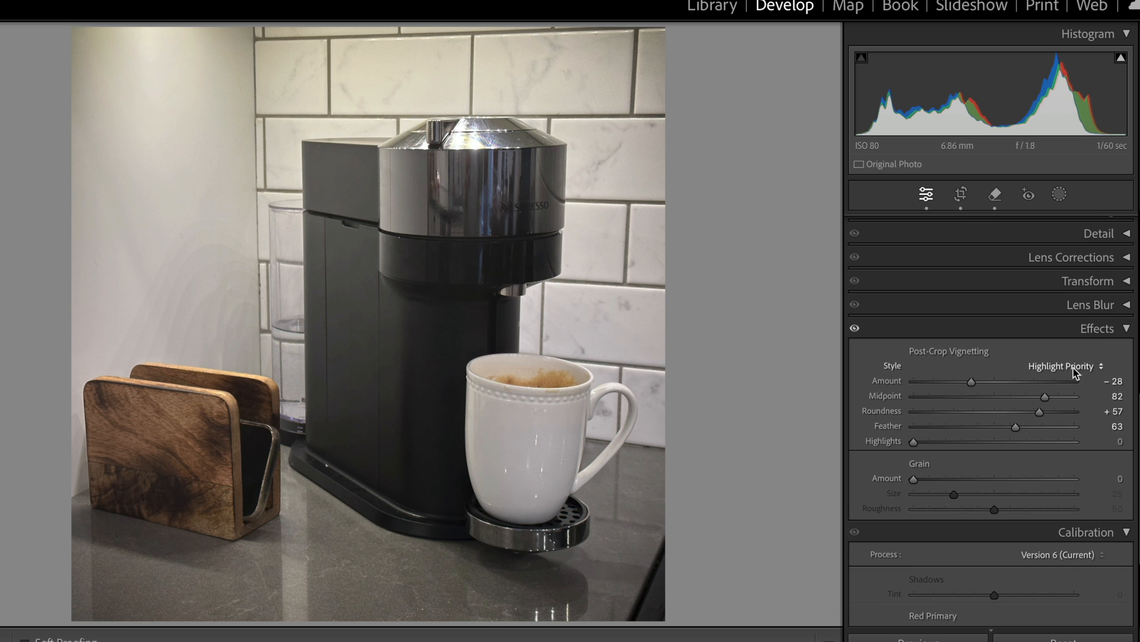
double_click(890, 383)
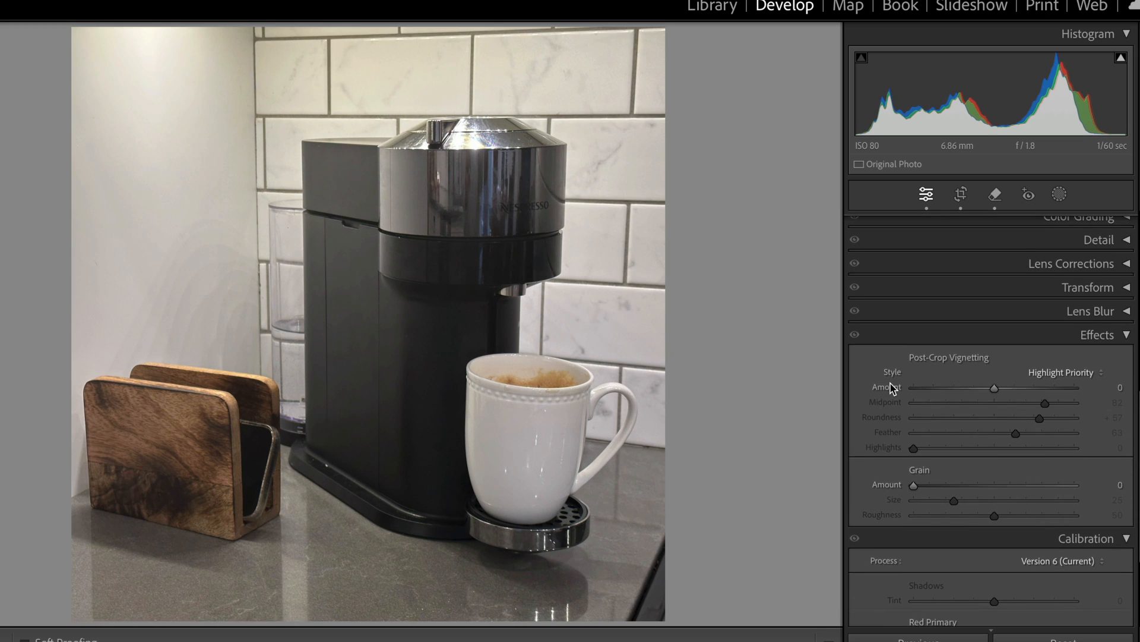
scroll(913, 395, down, 2)
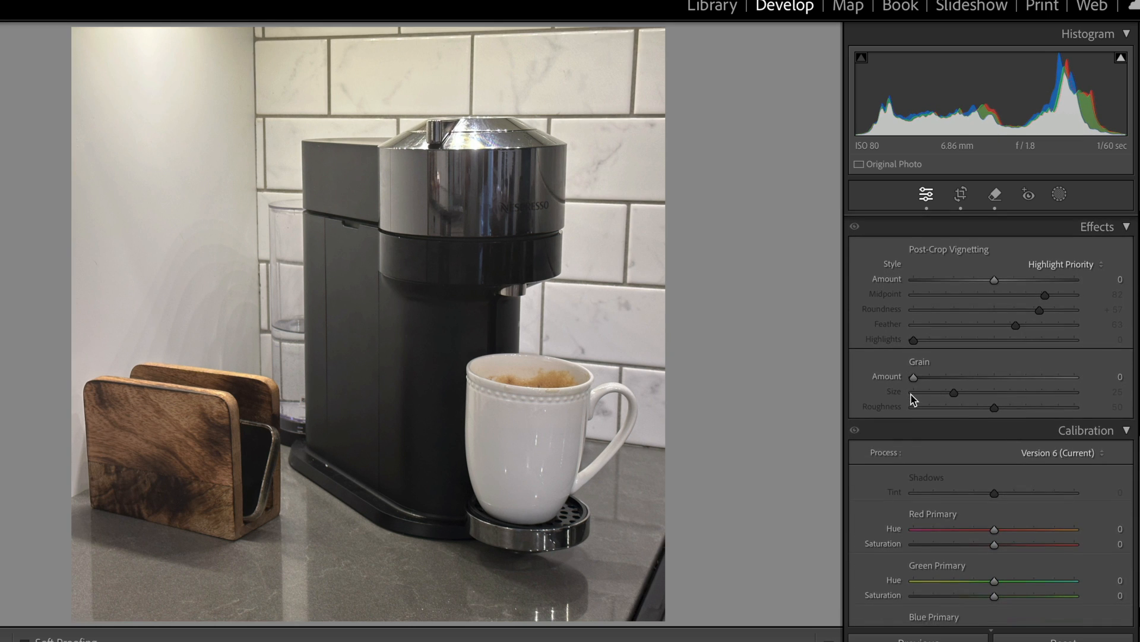
Step: Check shadow clipping by lowering Exposure to −3.70, and reset Exposure to its default
scroll(912, 395, up, 10)
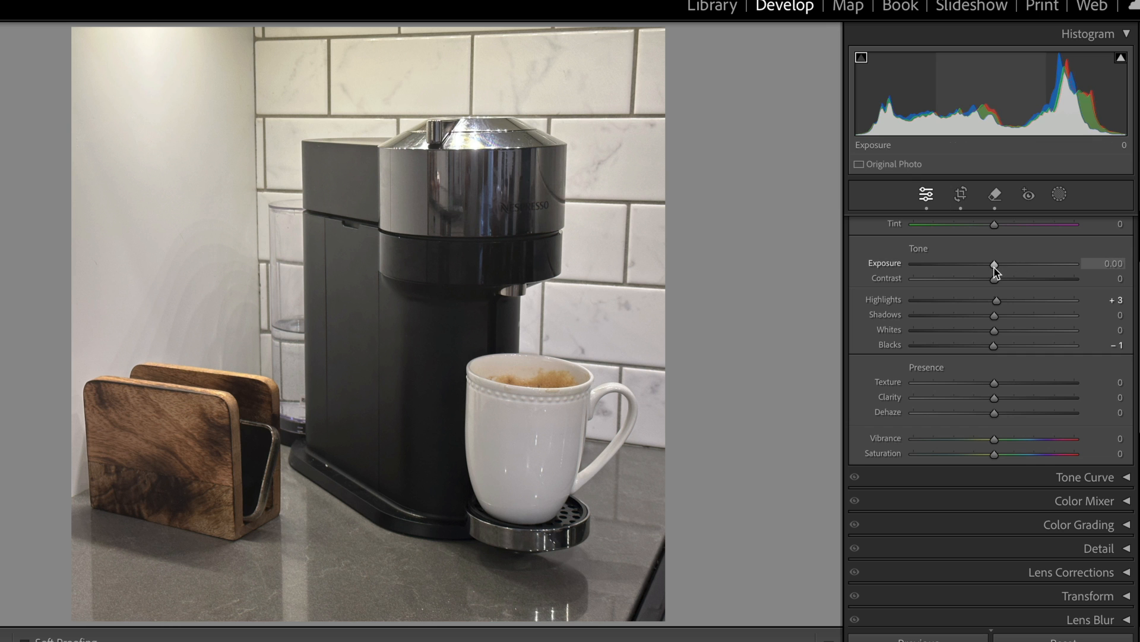
drag(995, 265, 933, 265)
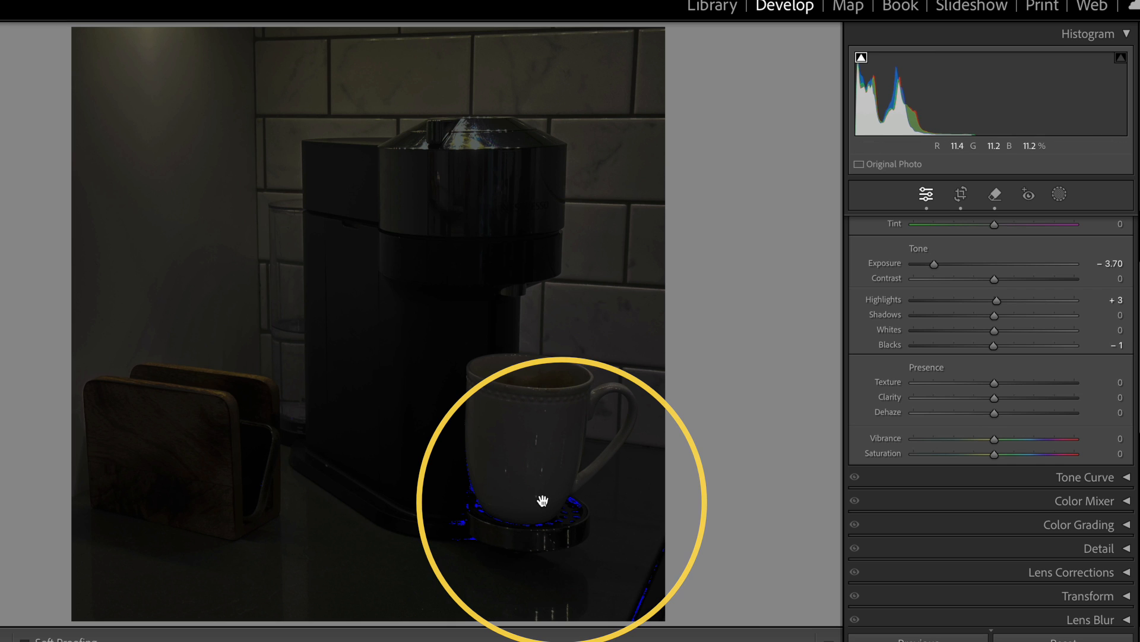
double_click(886, 264)
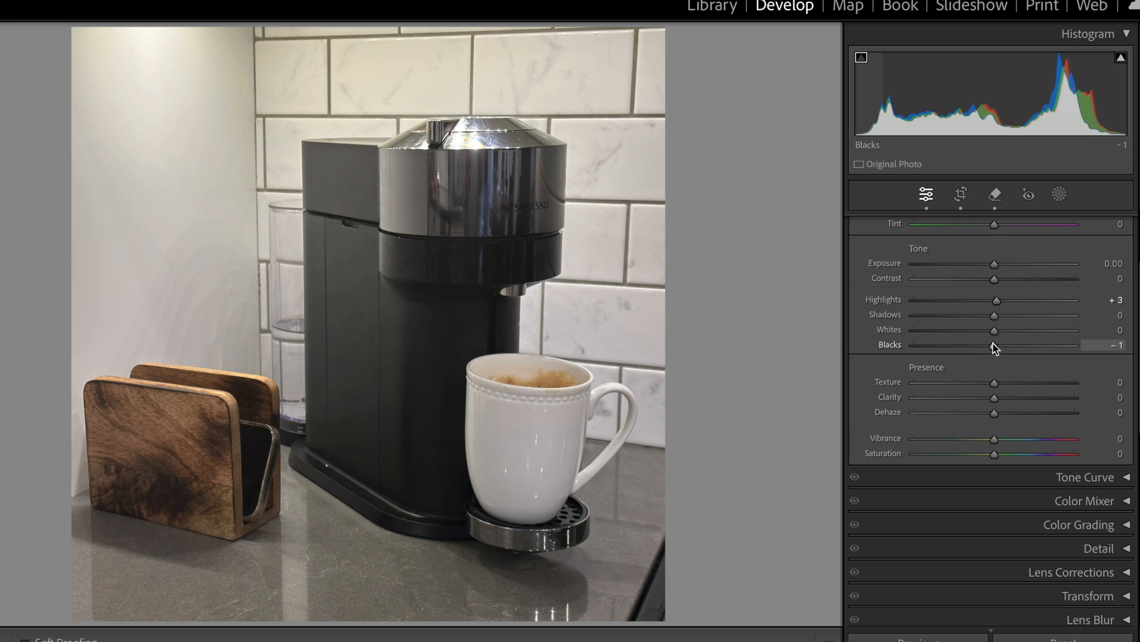
Step: Set Blacks to +1 and, with the highlight clipping warning on, lower Highlights to −11
mouse_move(993, 344)
mouse_down()
mouse_move(1044, 347)
mouse_move(995, 350)
mouse_up()
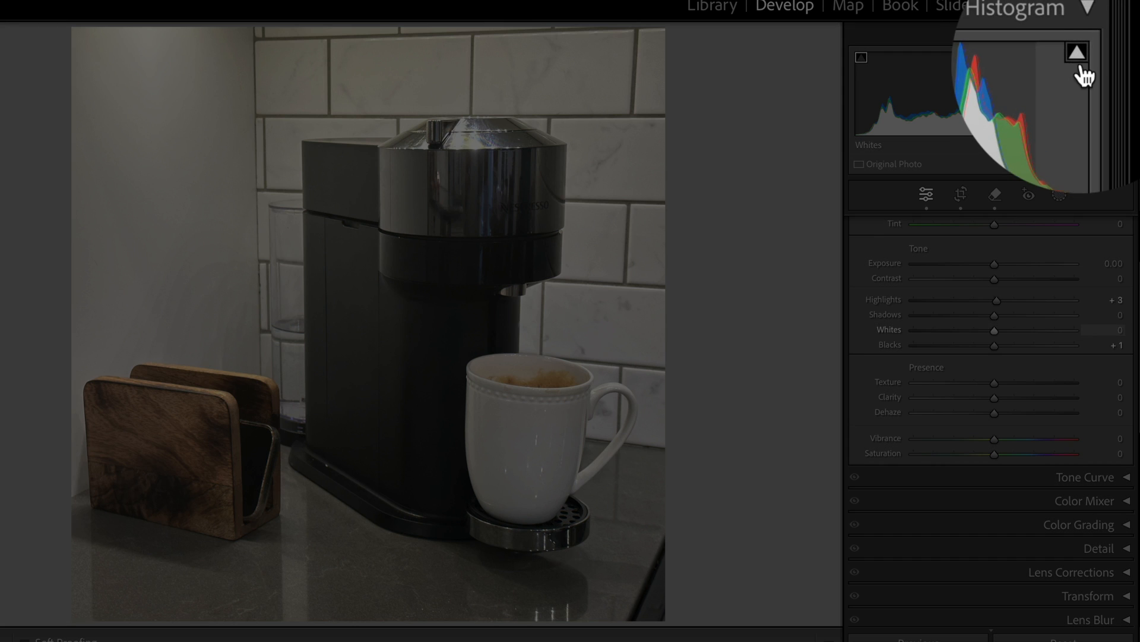
click(1120, 57)
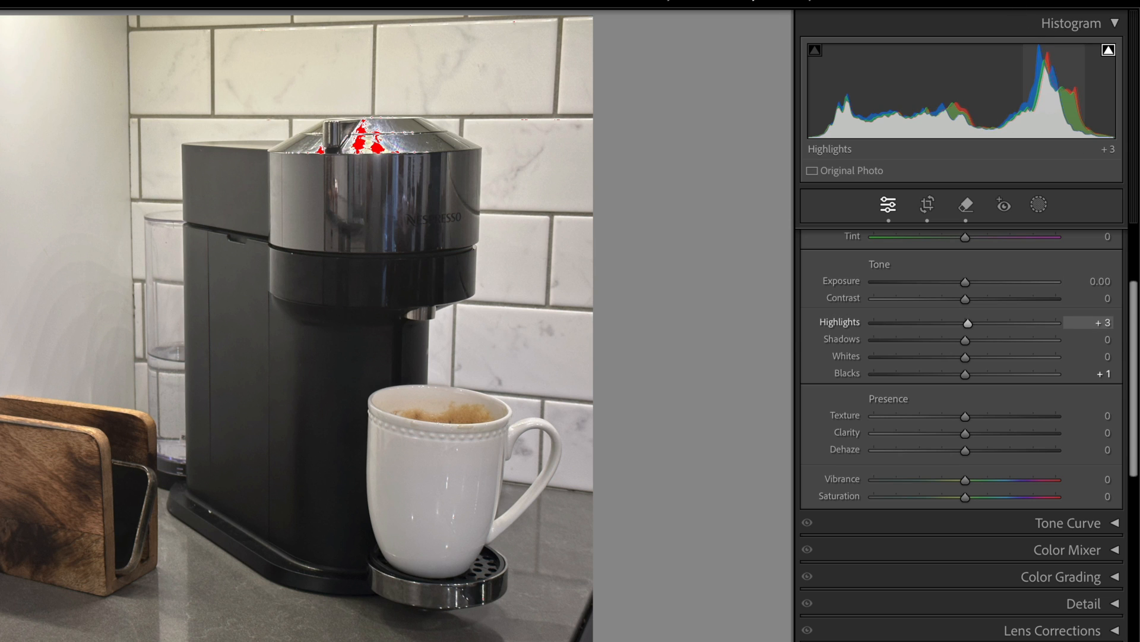
mouse_move(968, 322)
mouse_down()
mouse_move(881, 323)
mouse_move(1059, 322)
mouse_move(870, 323)
mouse_move(1060, 323)
mouse_move(870, 322)
mouse_move(971, 323)
mouse_move(955, 323)
mouse_up()
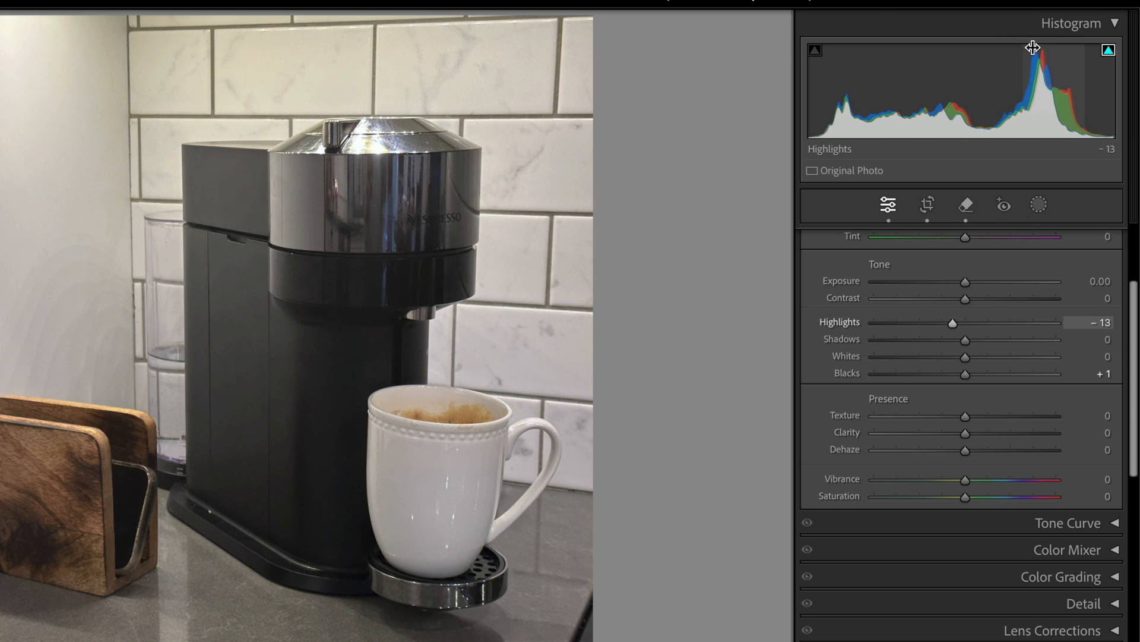
mouse_move(1033, 46)
mouse_down()
mouse_move(1051, 47)
mouse_move(1035, 46)
mouse_up()
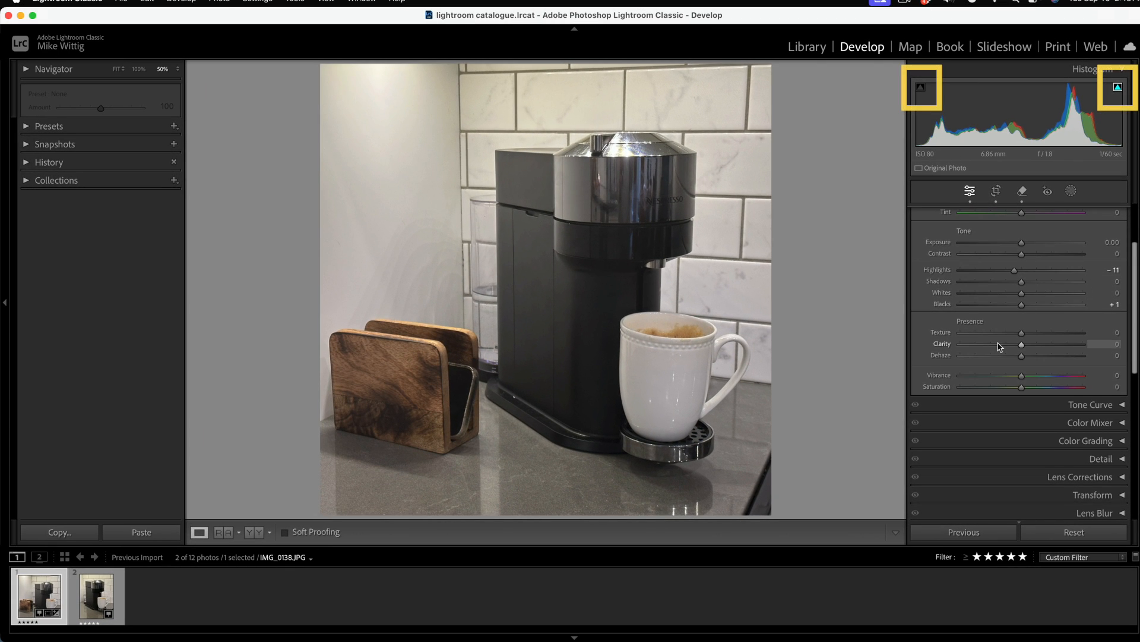
Step: Apply the Auto tone adjustments to the coffee machine photo, comparing by undoing and redoing them
scroll(994, 339, up, 3)
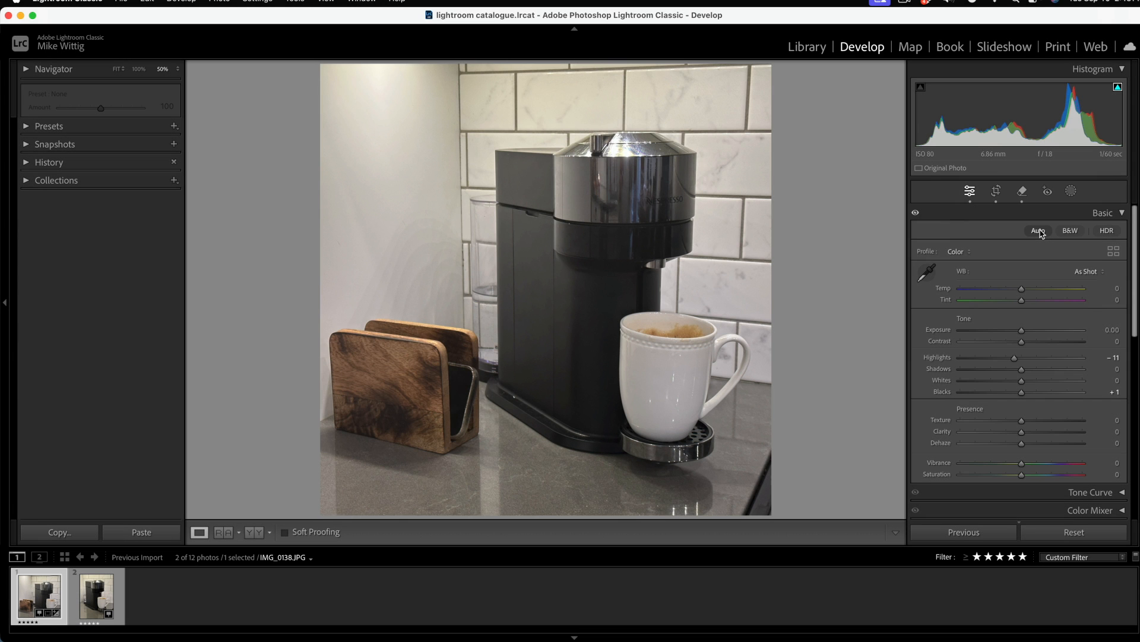
click(1039, 231)
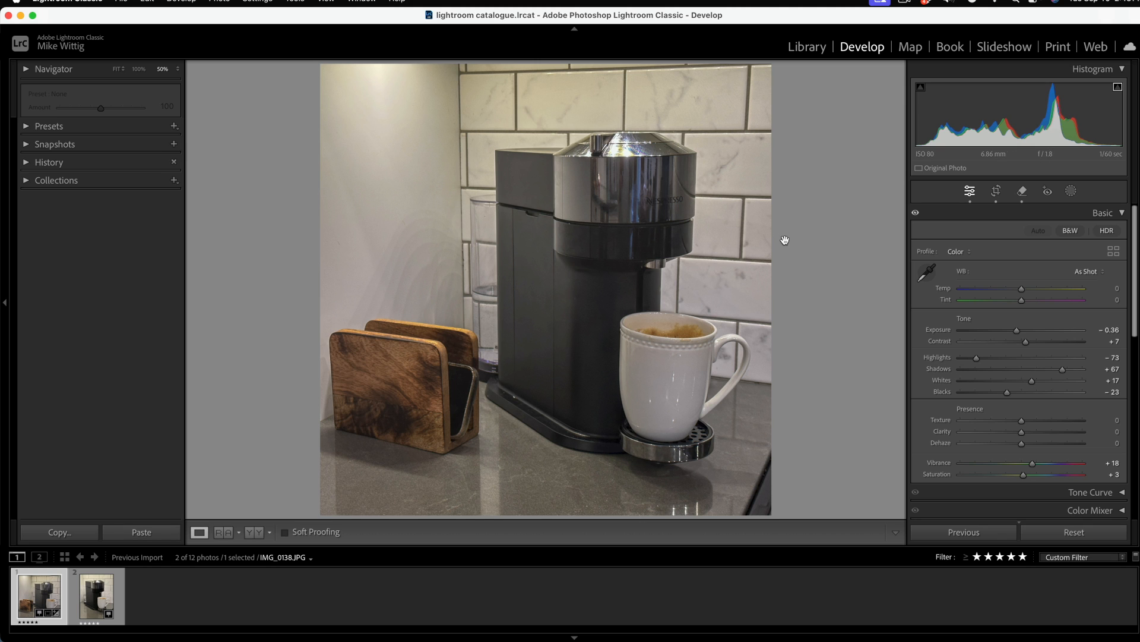
key(super+z)
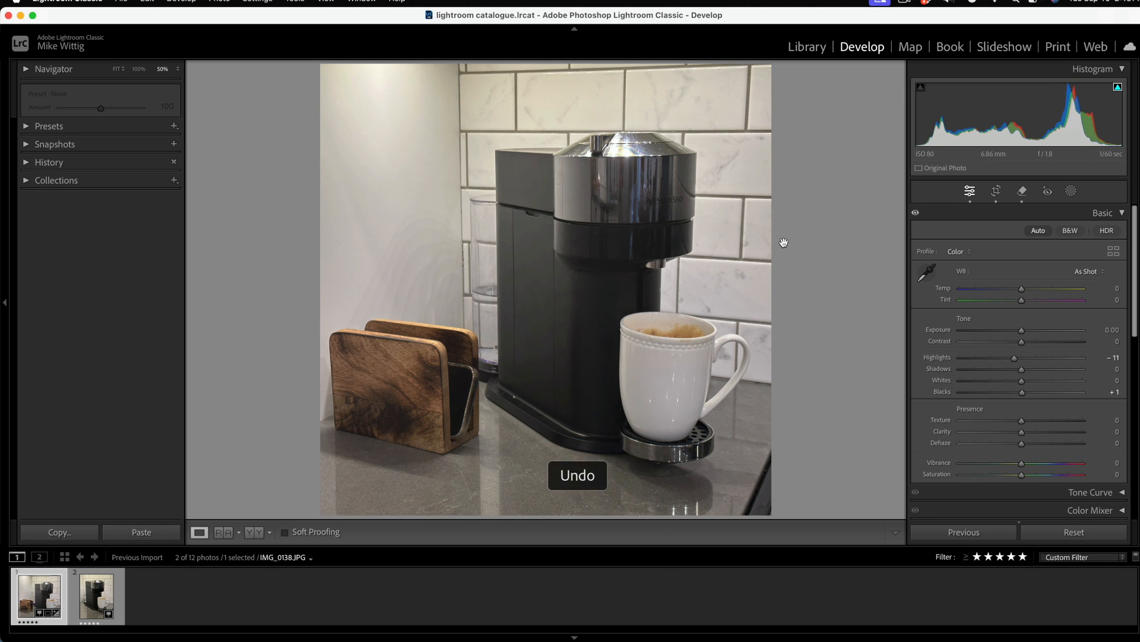
key(super+shift+z)
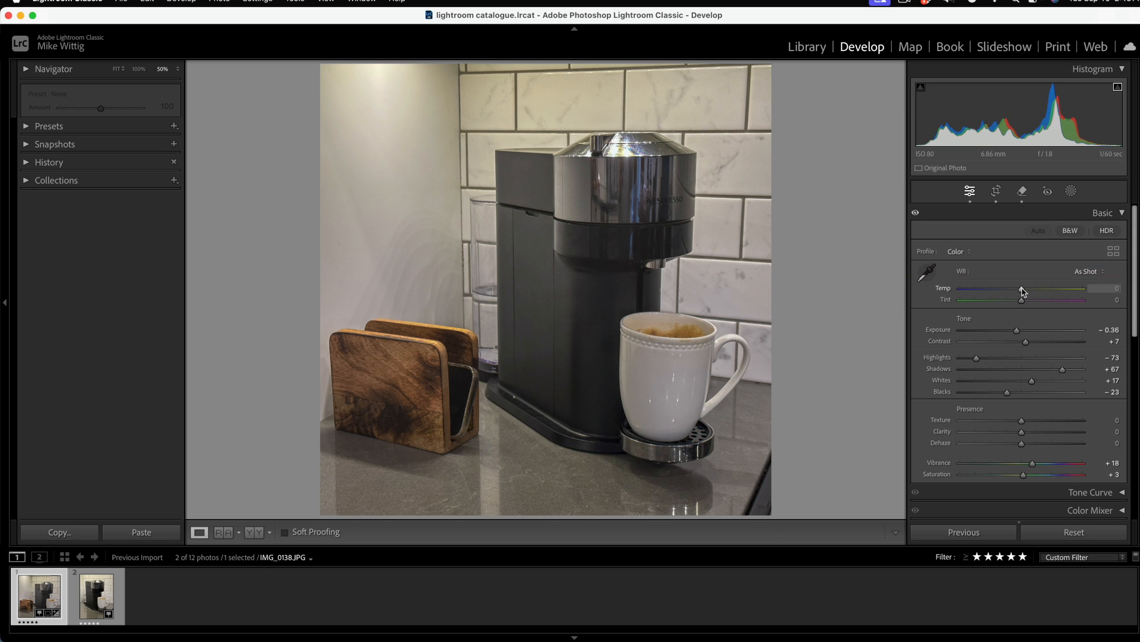
Step: Set Temp to −6 on IMG_0138.JPG and copy its develop settings with the preselected options, leaving out Crop, Remove and Masking
drag(1022, 290, 1020, 291)
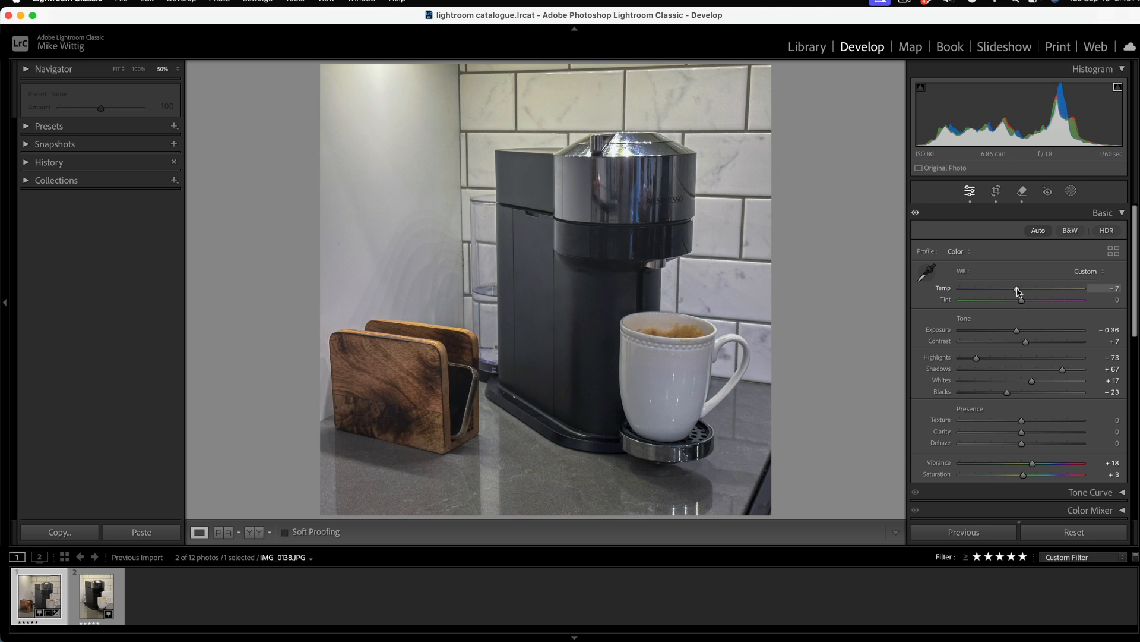
drag(1018, 291, 1019, 291)
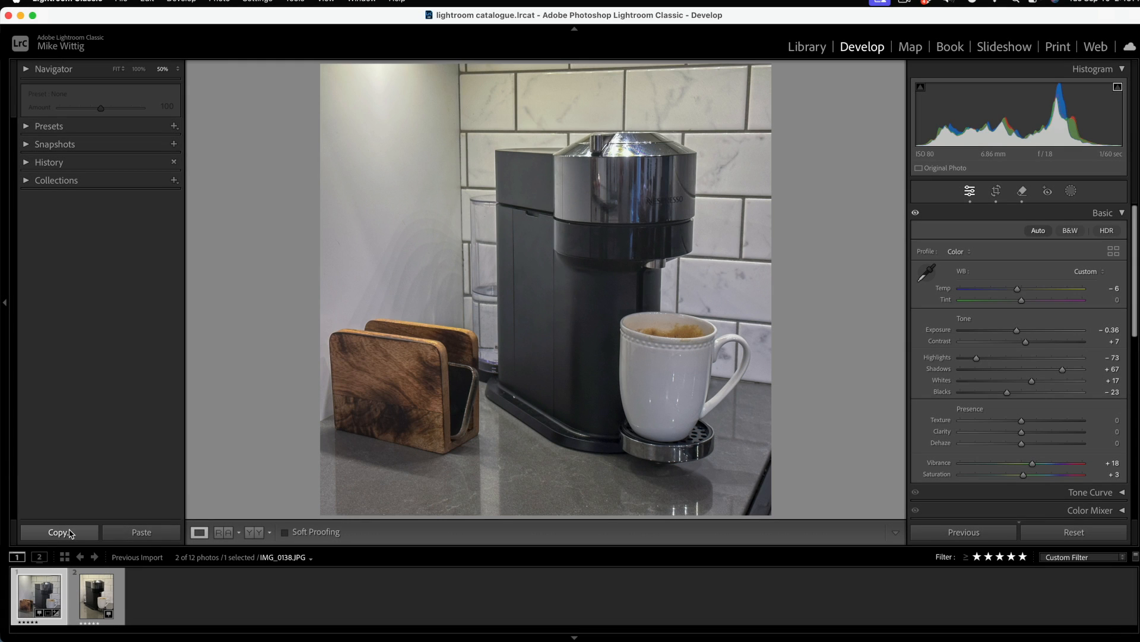
click(69, 532)
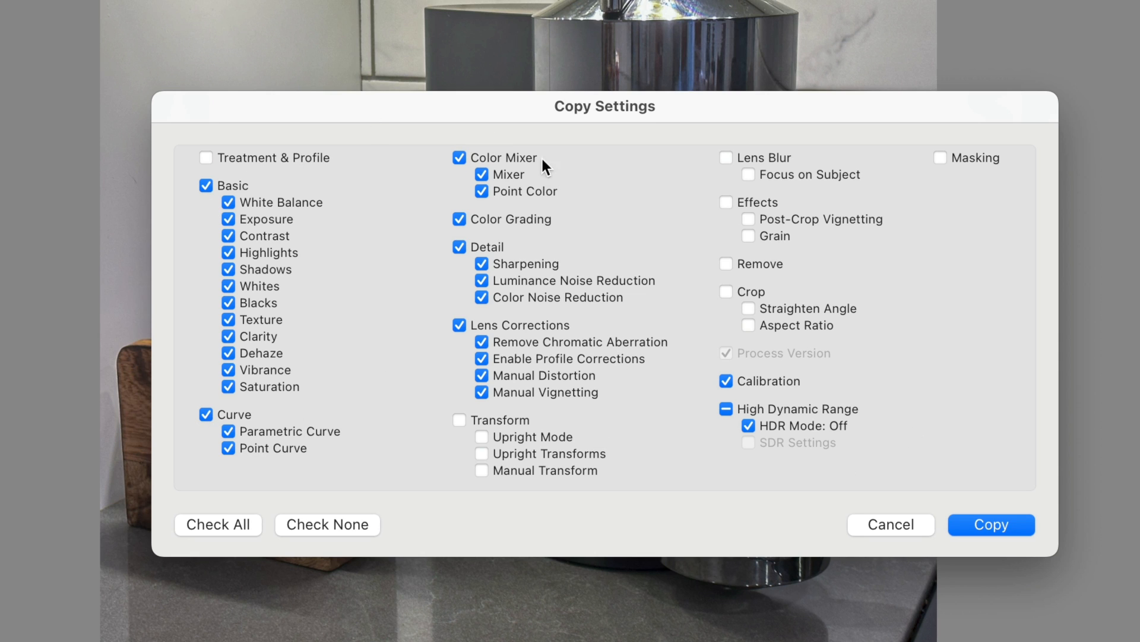
click(1004, 524)
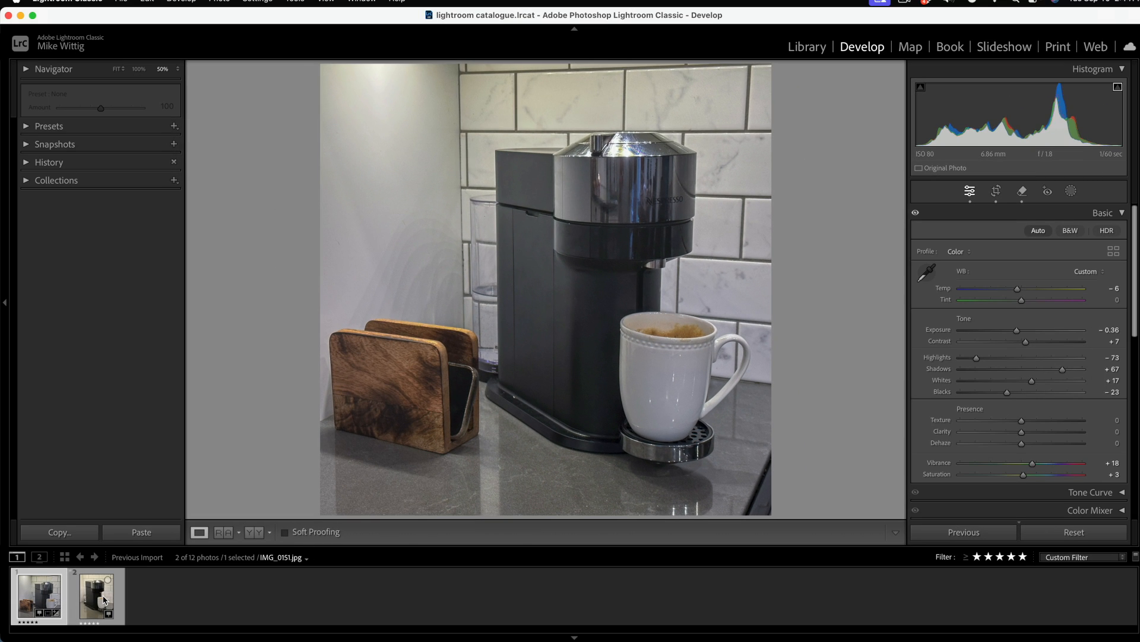
Step: Paste the copied develop settings onto IMG_0151.jpg, and reset all of that photo's adjustments
click(104, 600)
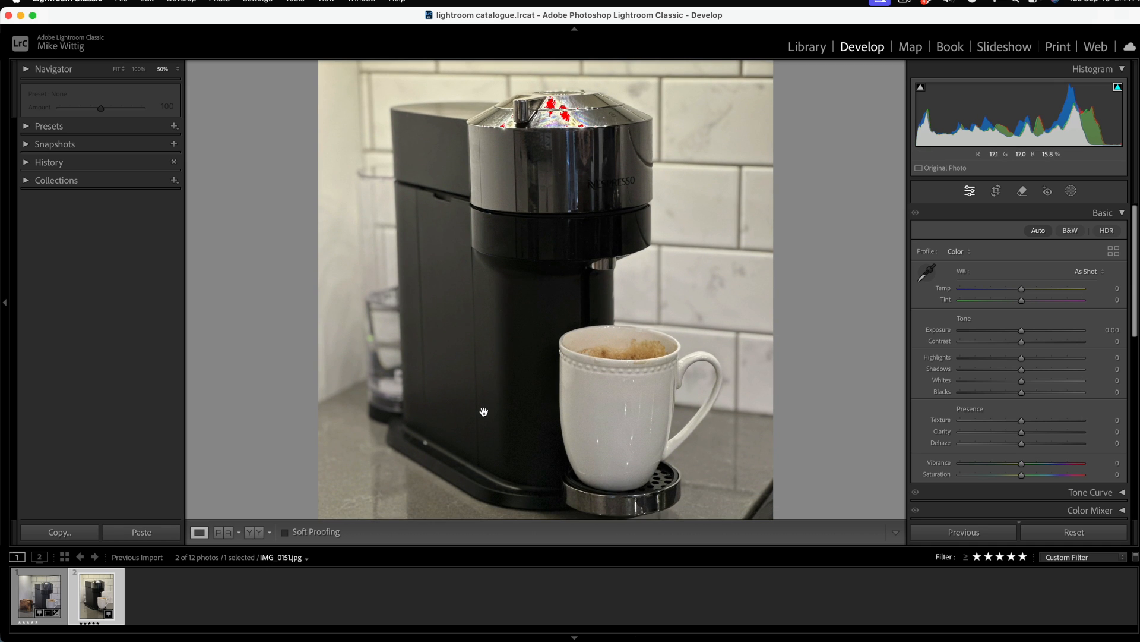
key(super+minus)
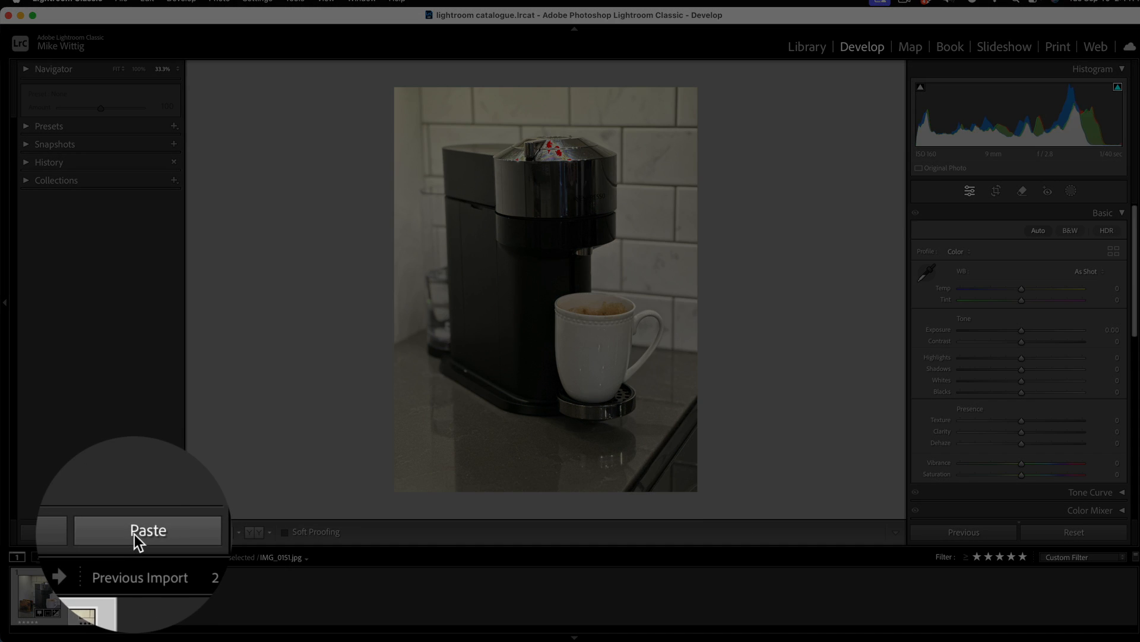
click(137, 532)
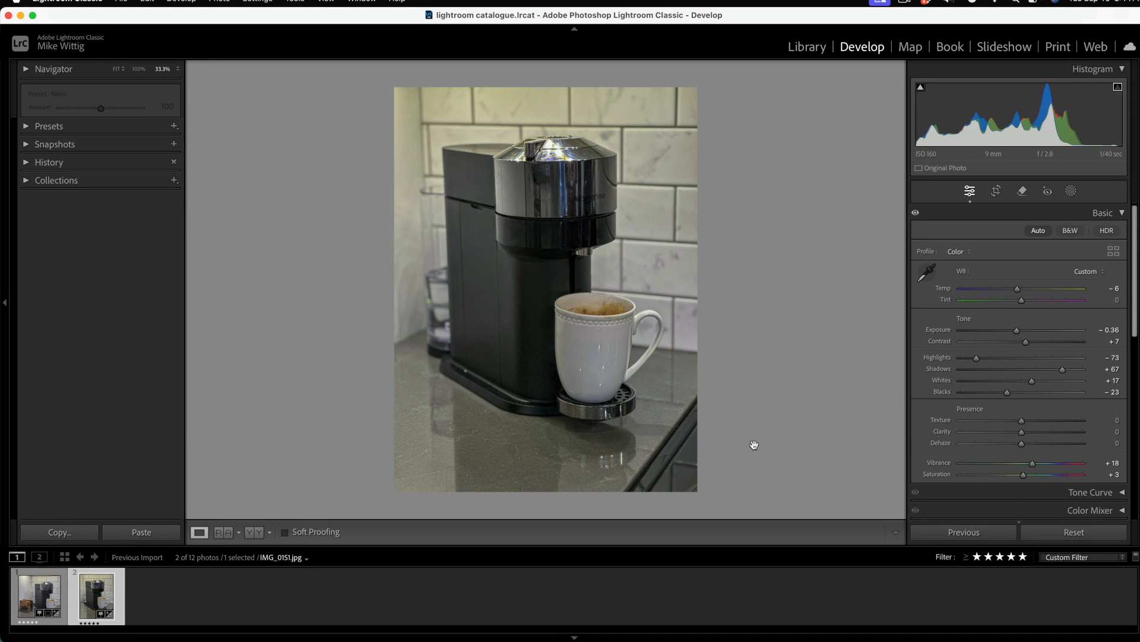
click(1080, 533)
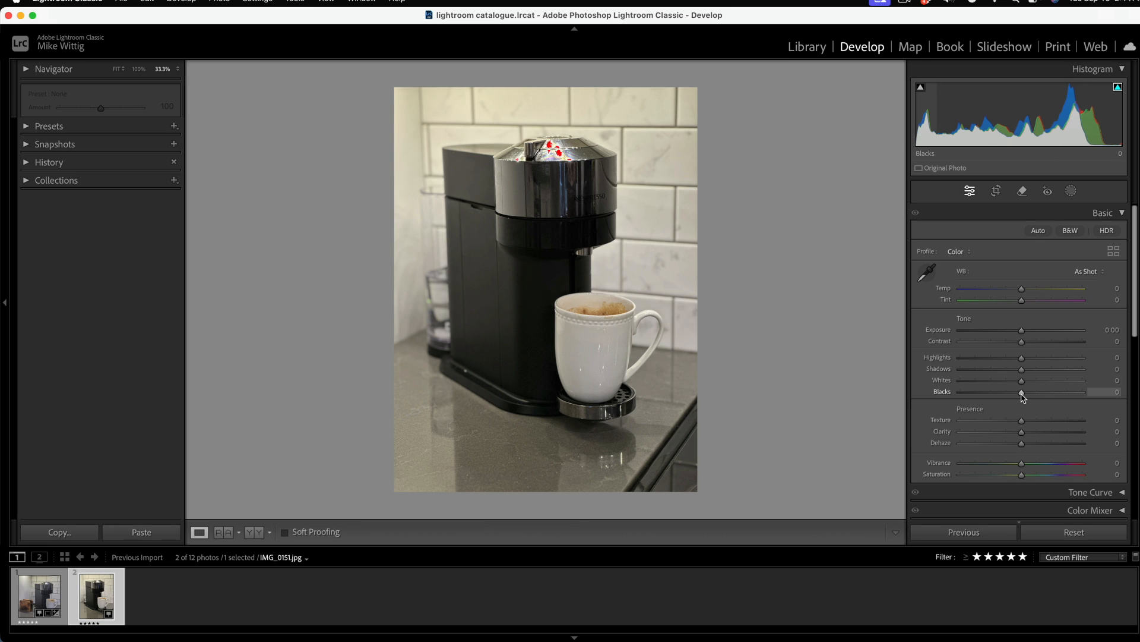
Step: With the shadow clipping warning on, try Blacks at +53 and +100 and Shadows at +96, and reset the photo's adjustments
drag(1024, 393, 1057, 395)
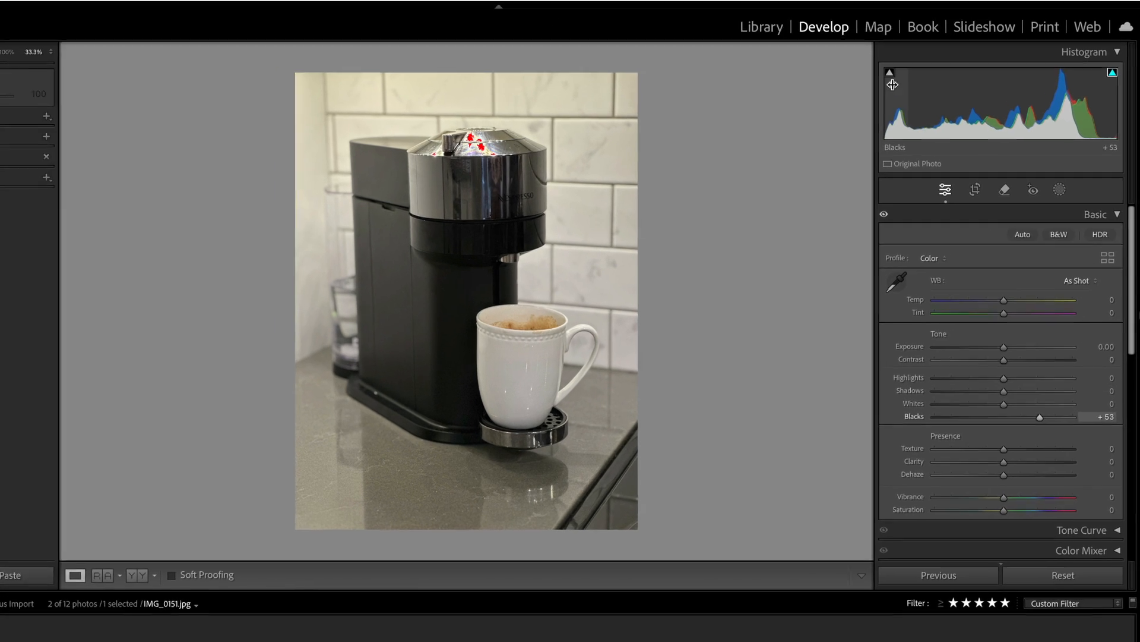
click(920, 88)
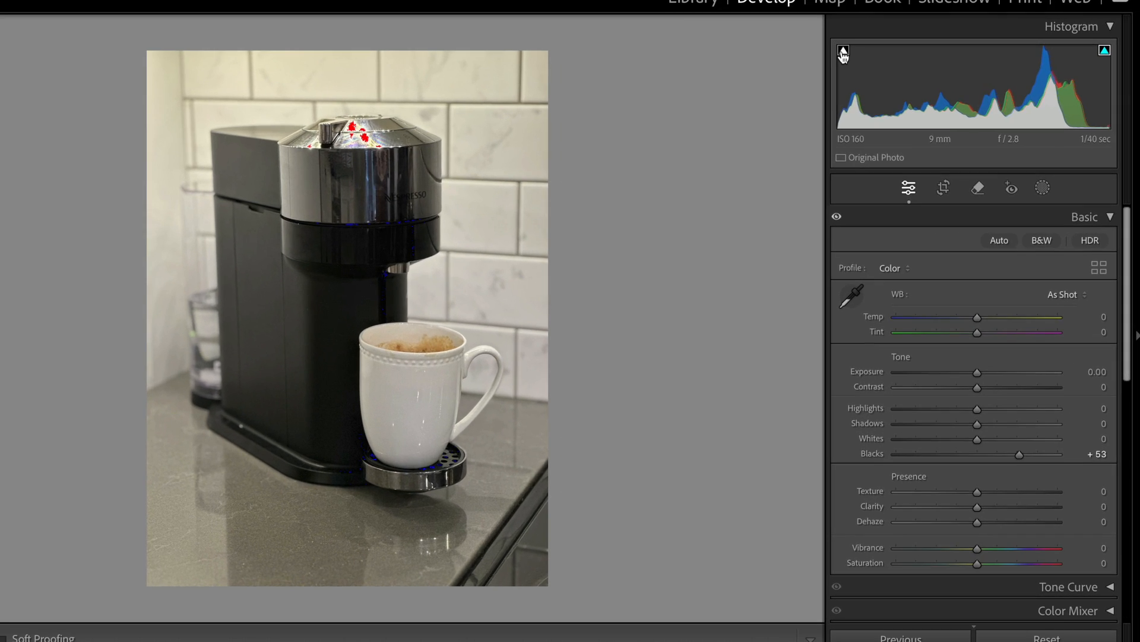
click(387, 190)
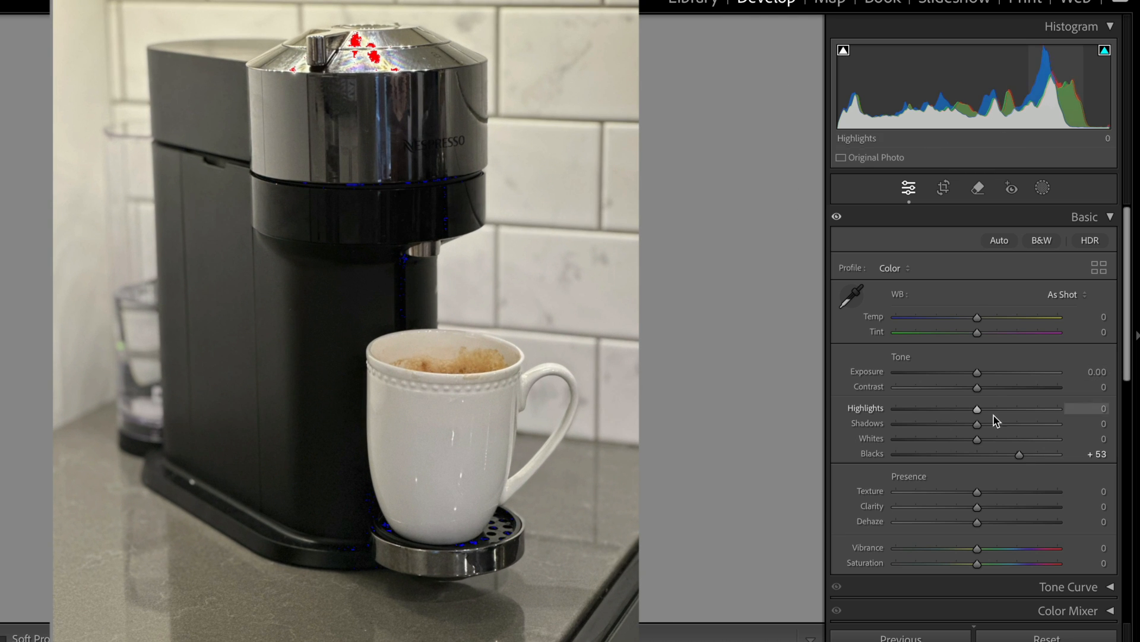
drag(1026, 455, 1067, 455)
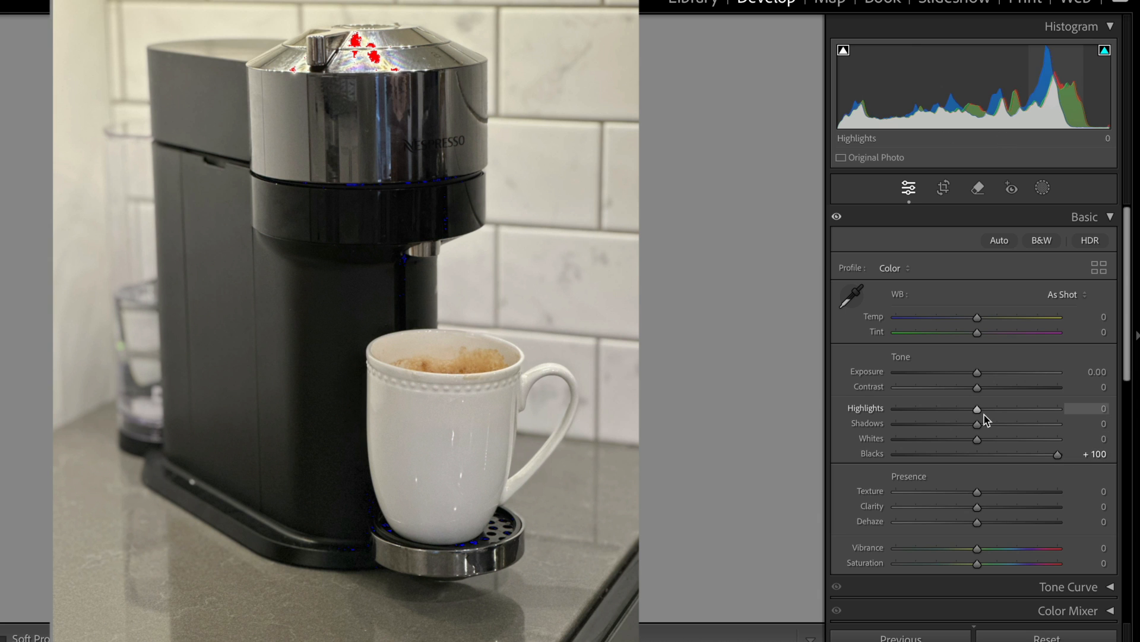
drag(977, 424, 1054, 426)
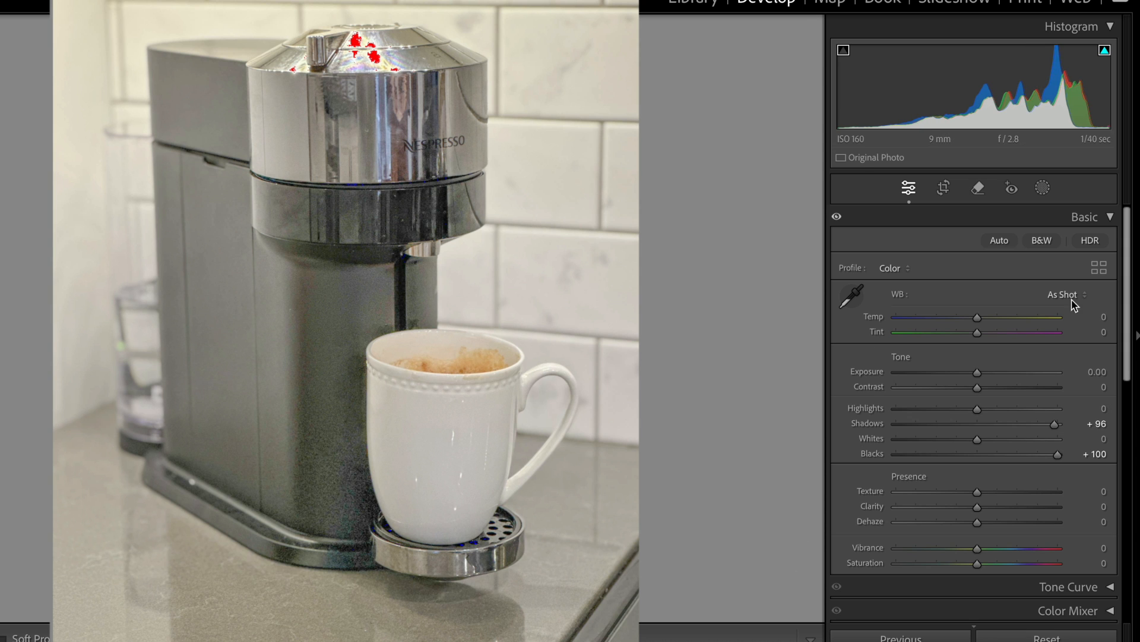
click(1051, 637)
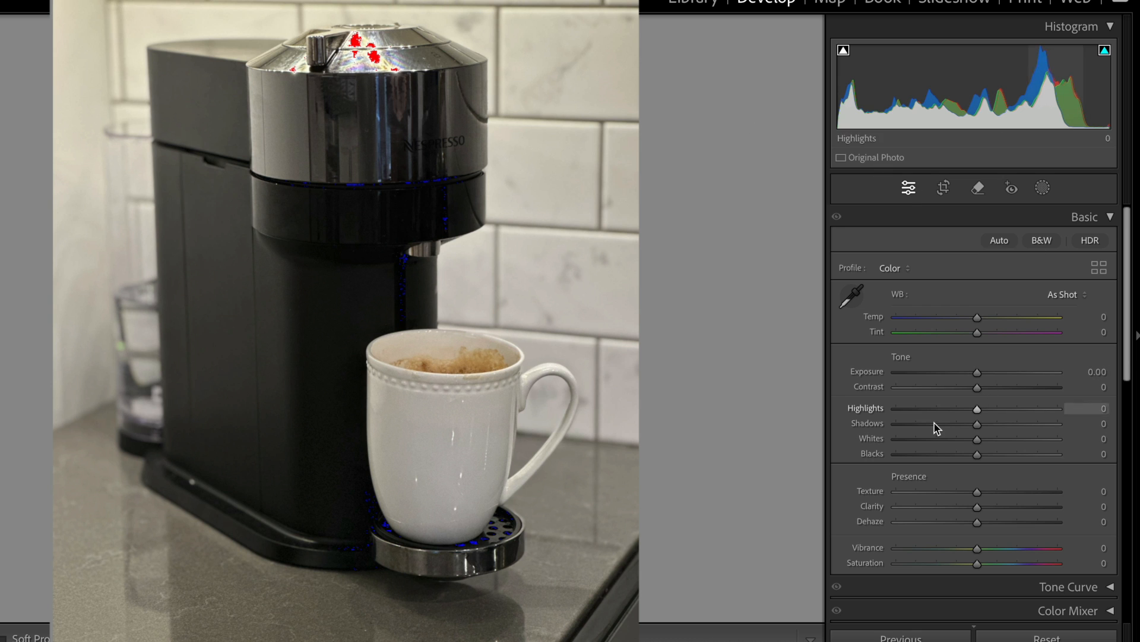
Step: On IMG_0151.jpg, set Highlights to −14, Shadows +17, Blacks +31, Clarity +24, Dehaze −1, Vibrance −12 and Temp −6
drag(978, 409, 966, 410)
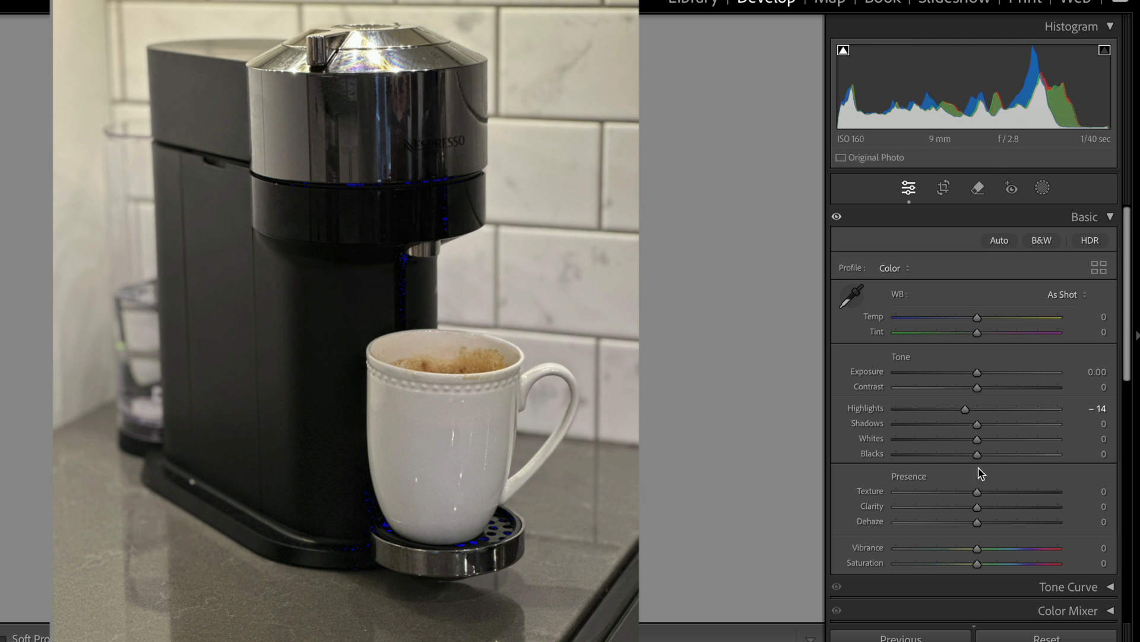
drag(977, 455, 990, 426)
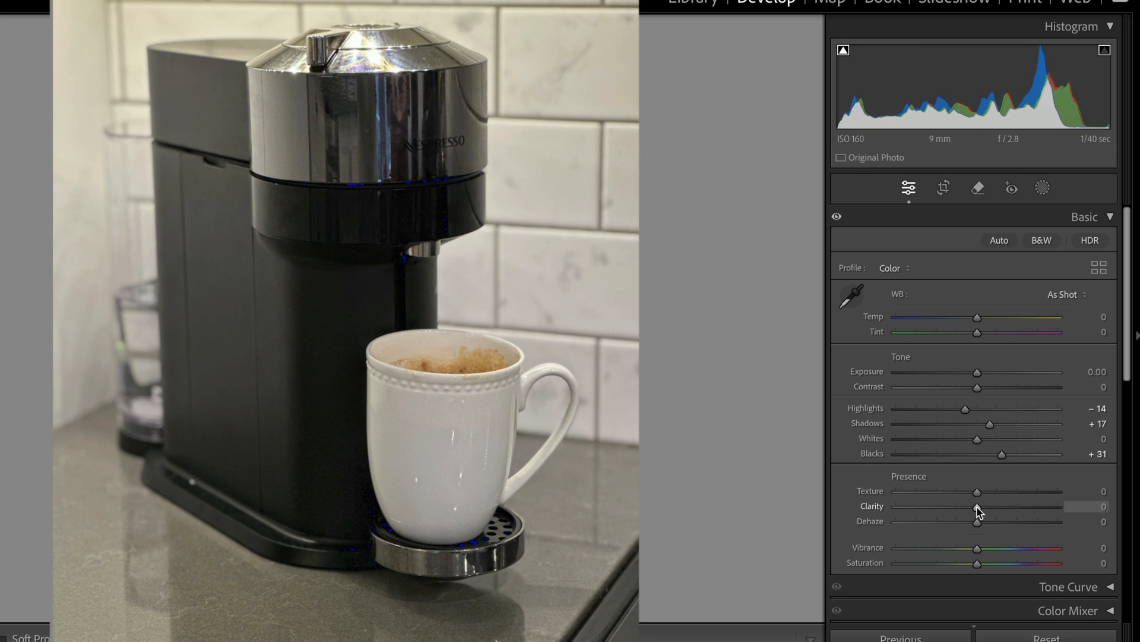
drag(977, 506, 972, 554)
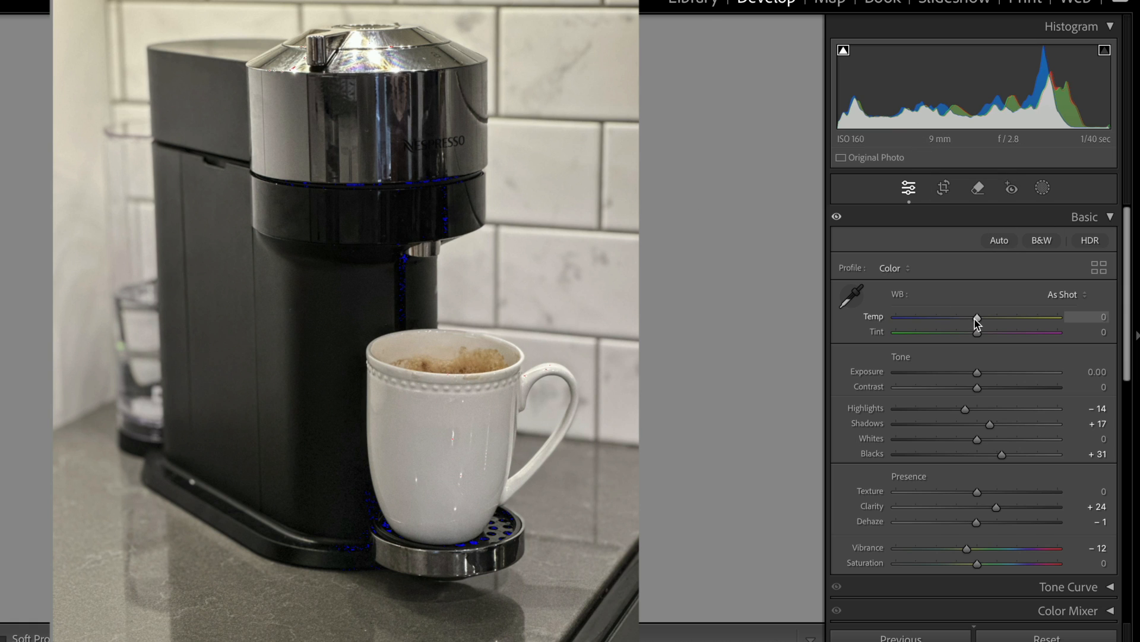
drag(977, 317, 972, 321)
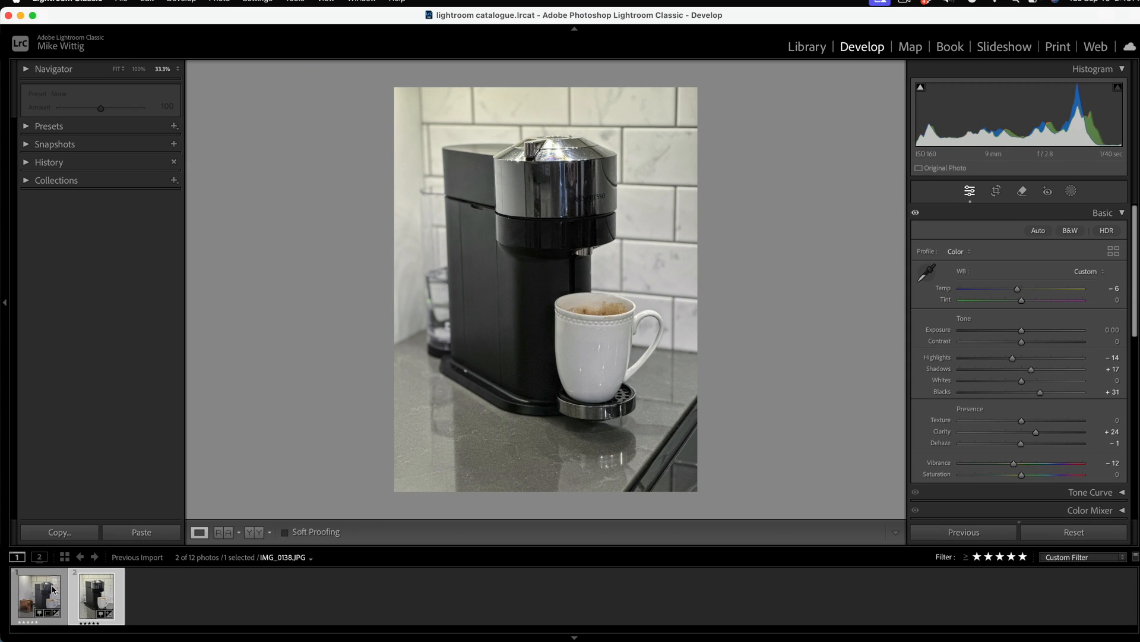
Step: Open Reference View and place IMG_0138.JPG as the reference photo beside IMG_0151.jpg
click(229, 536)
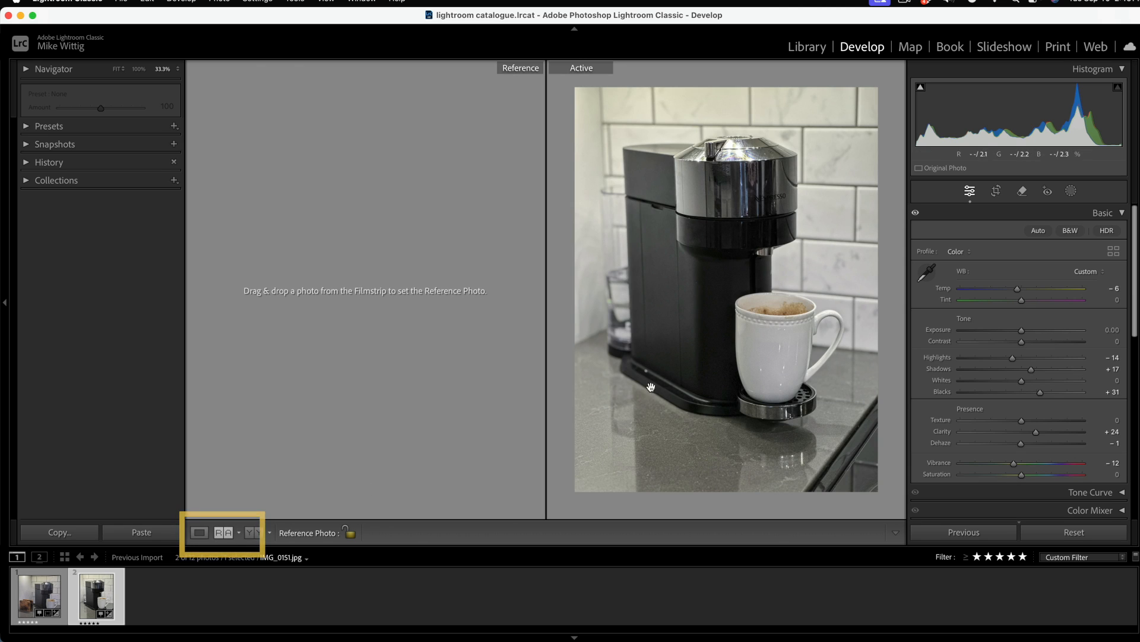
drag(32, 574, 323, 294)
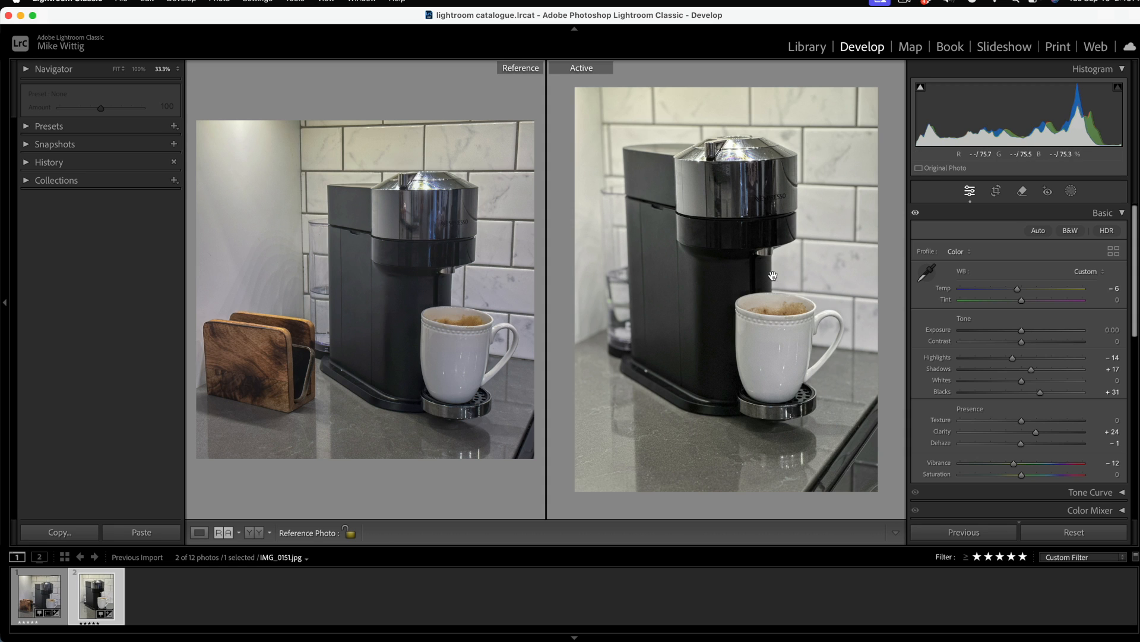
Step: Use IMG_0151.jpg as the reference to set IMG_0138.JPG's Temp to −4, and return to the single-photo view of IMG_0151.jpg
click(39, 594)
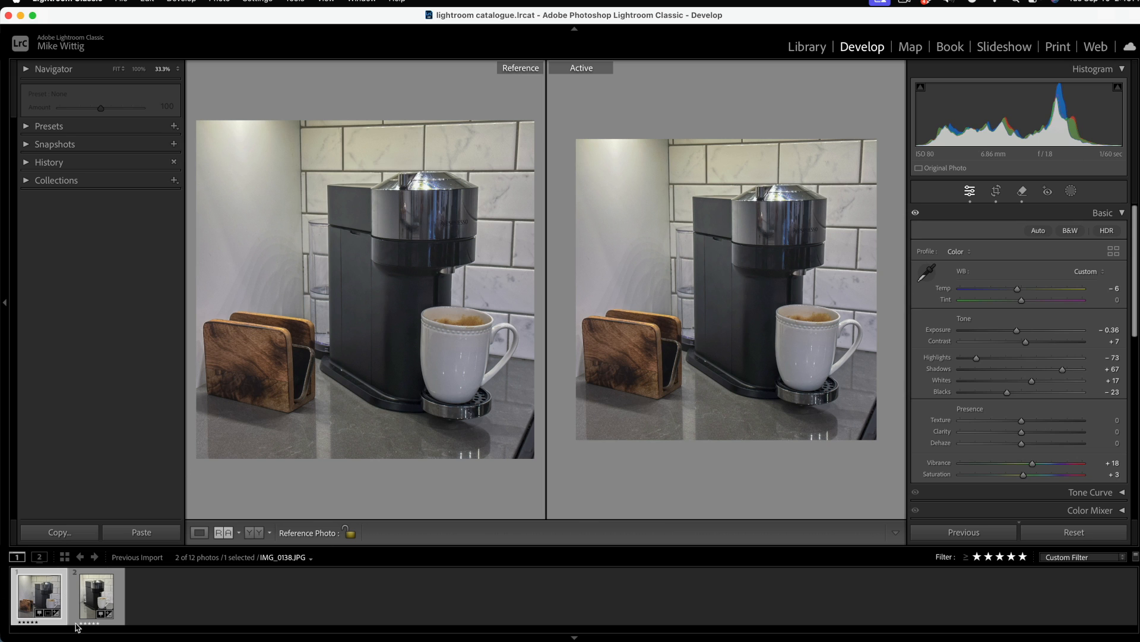
drag(96, 594, 383, 309)
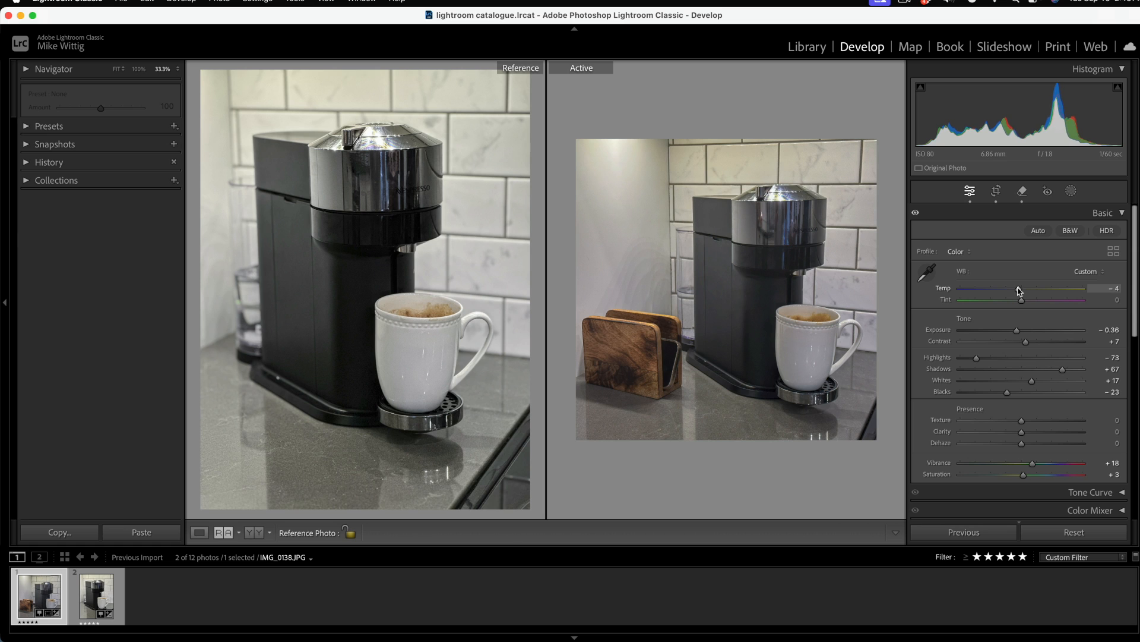
click(86, 600)
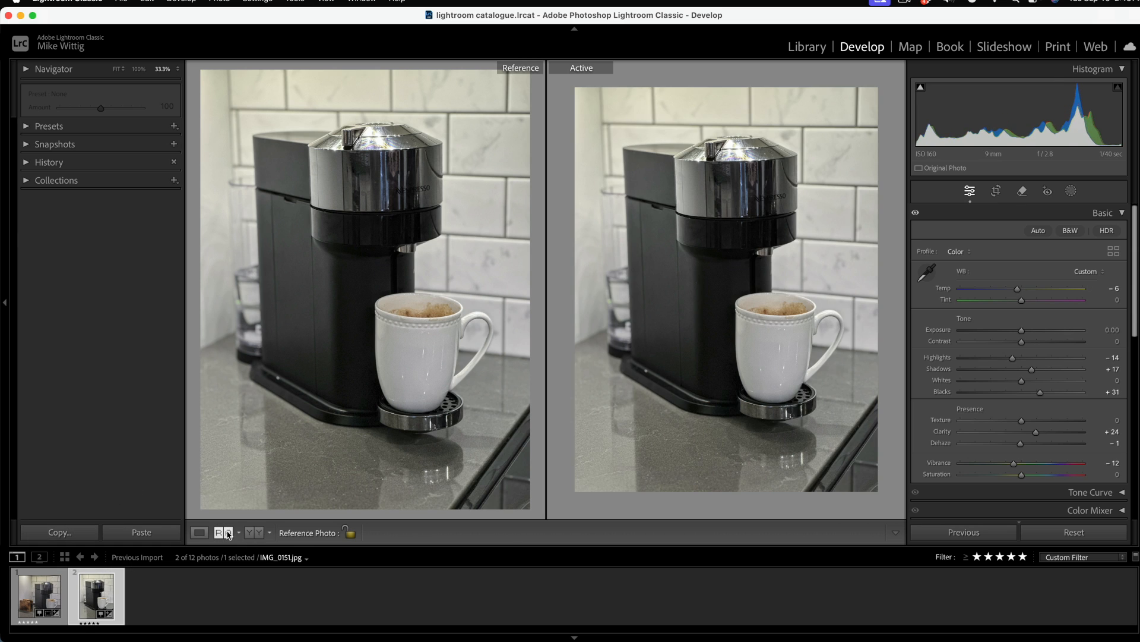
click(199, 533)
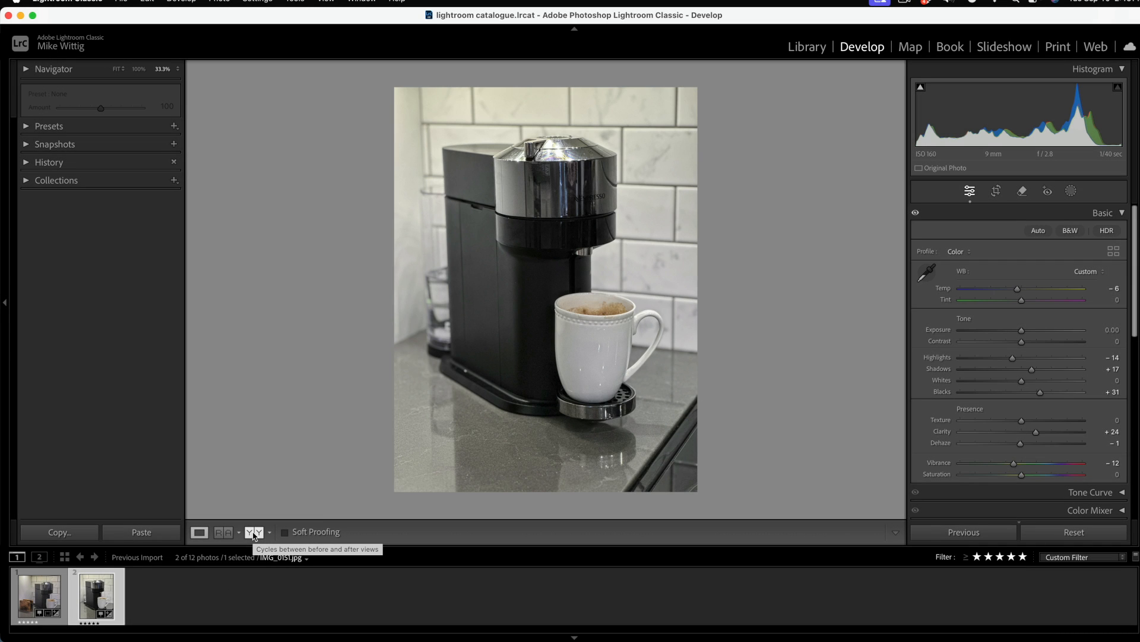
Step: Compare IMG_0151.jpg before and after editing in the side-by-side and split views, and return to the single-photo view
click(254, 533)
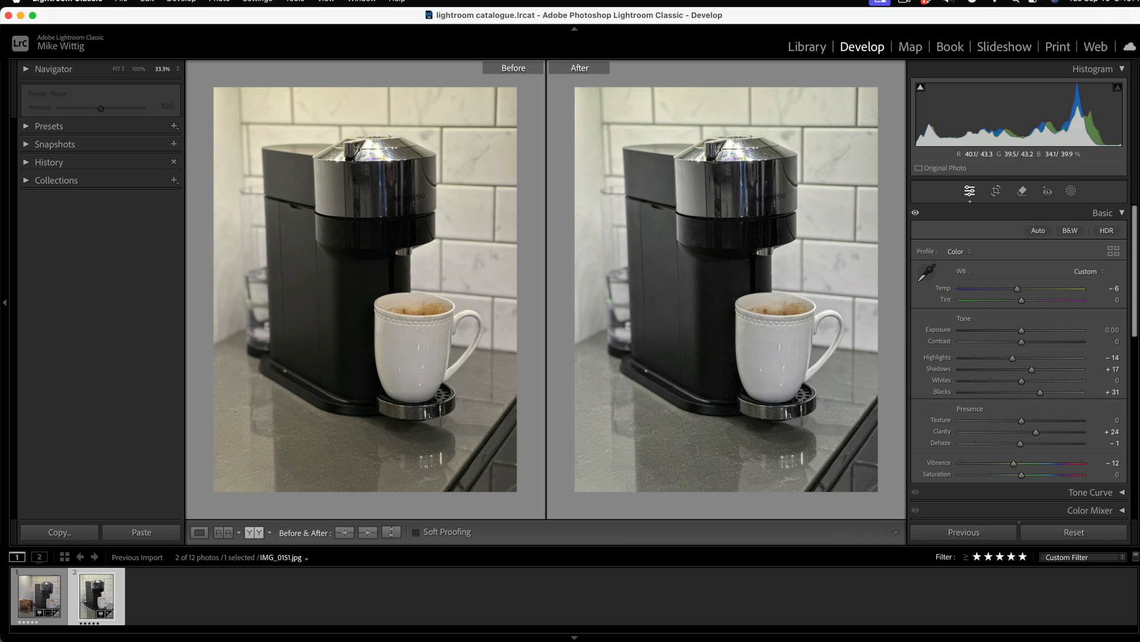
click(692, 443)
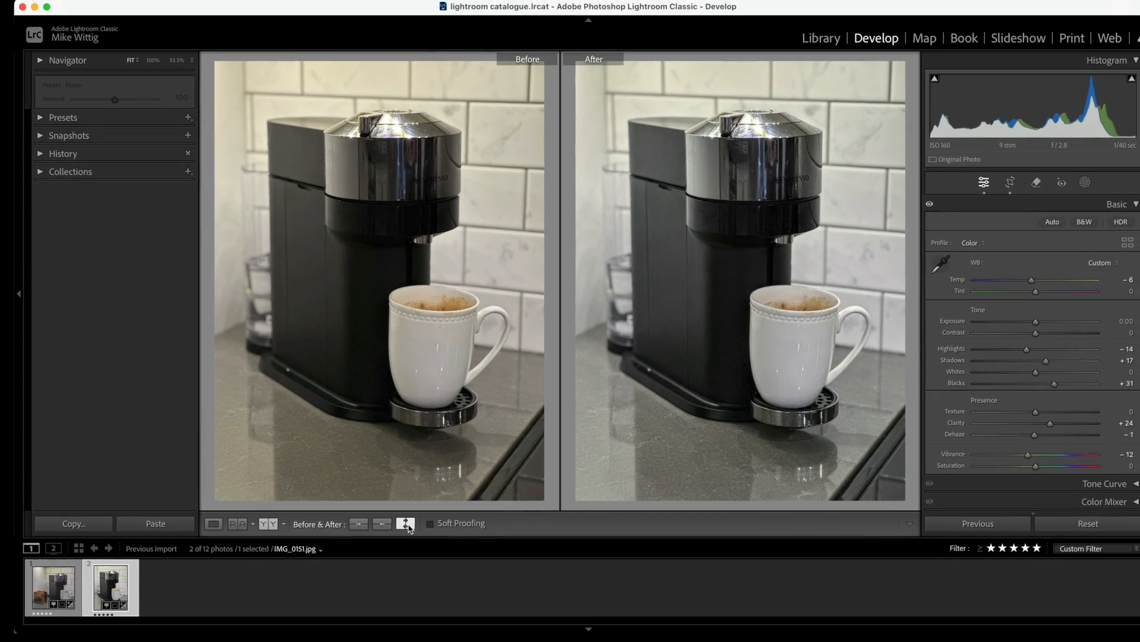
click(259, 534)
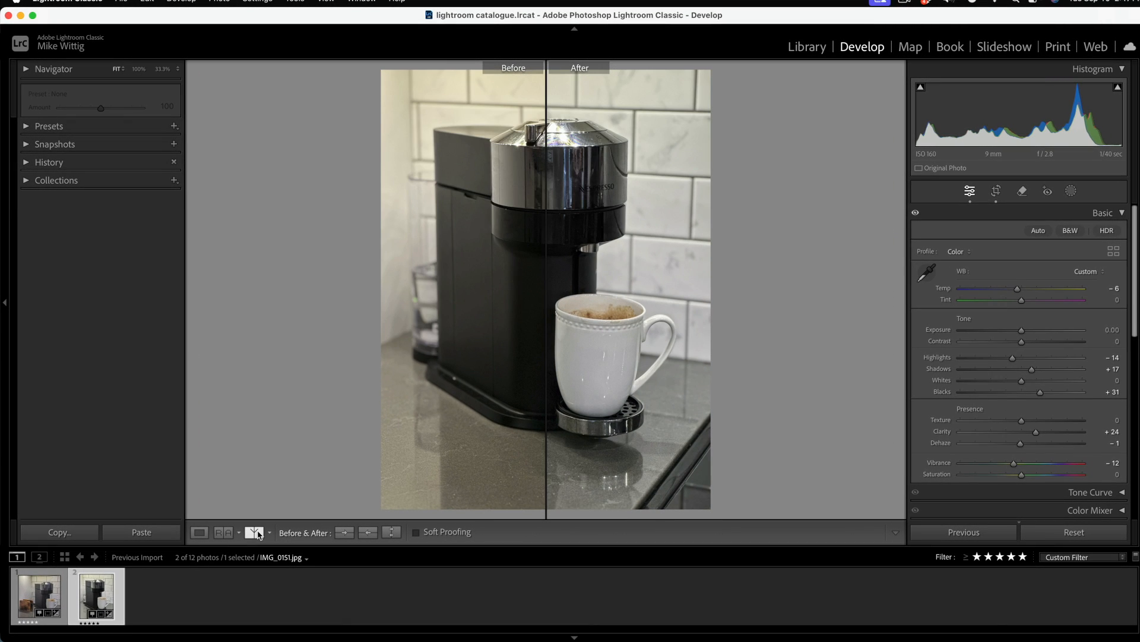
click(259, 534)
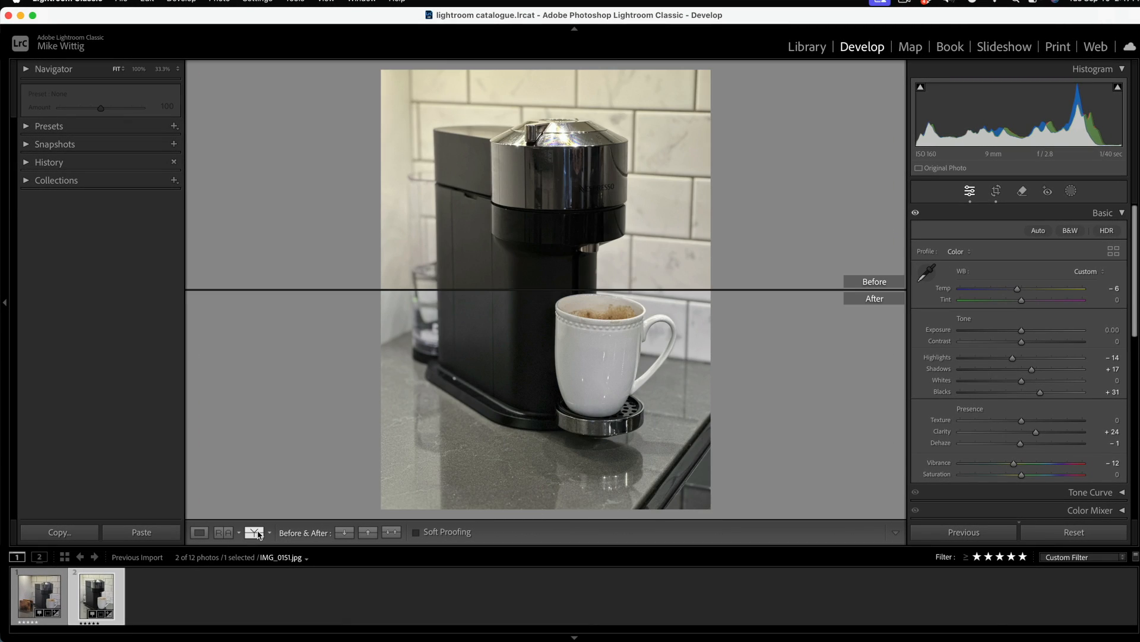
click(258, 533)
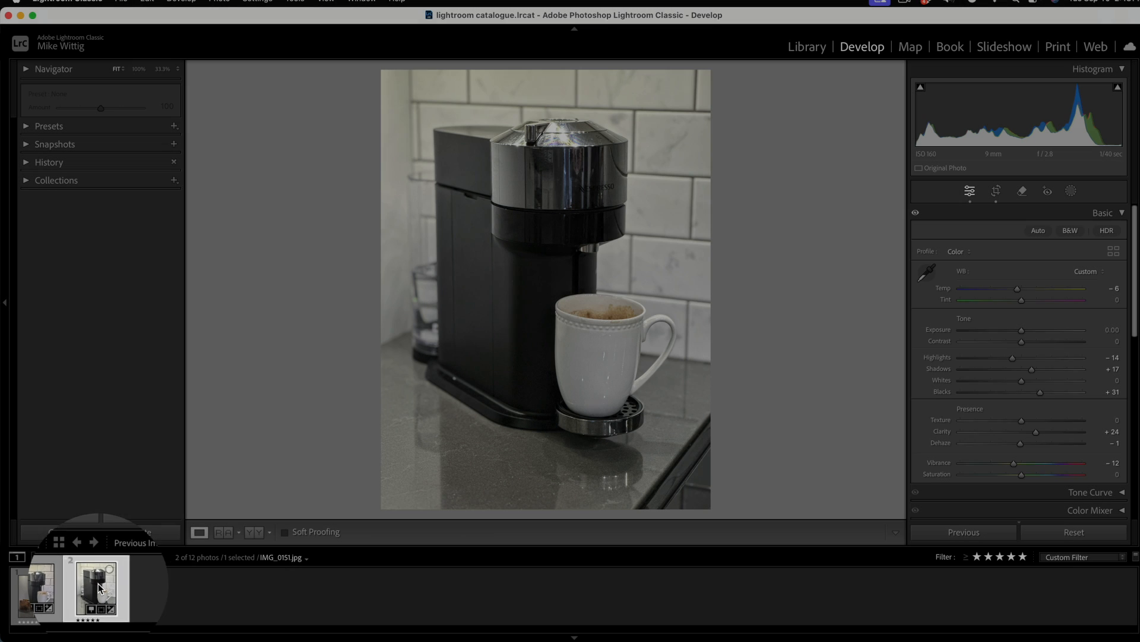
Step: Create a virtual copy of IMG_0151.jpg
right_click(100, 596)
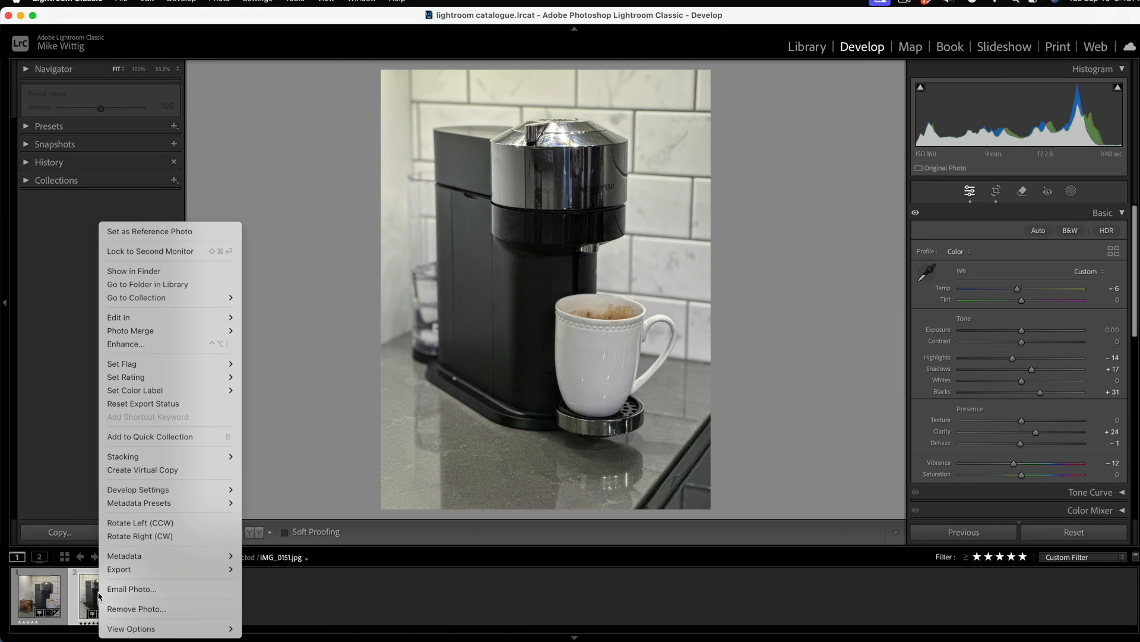
mouse_move(134, 333)
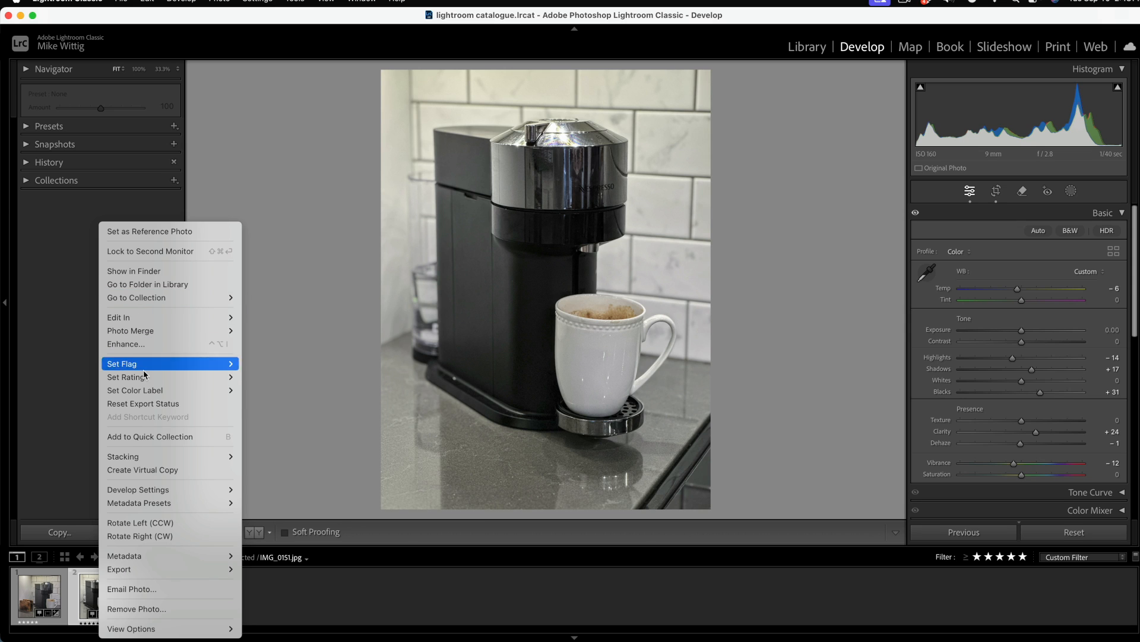
click(155, 470)
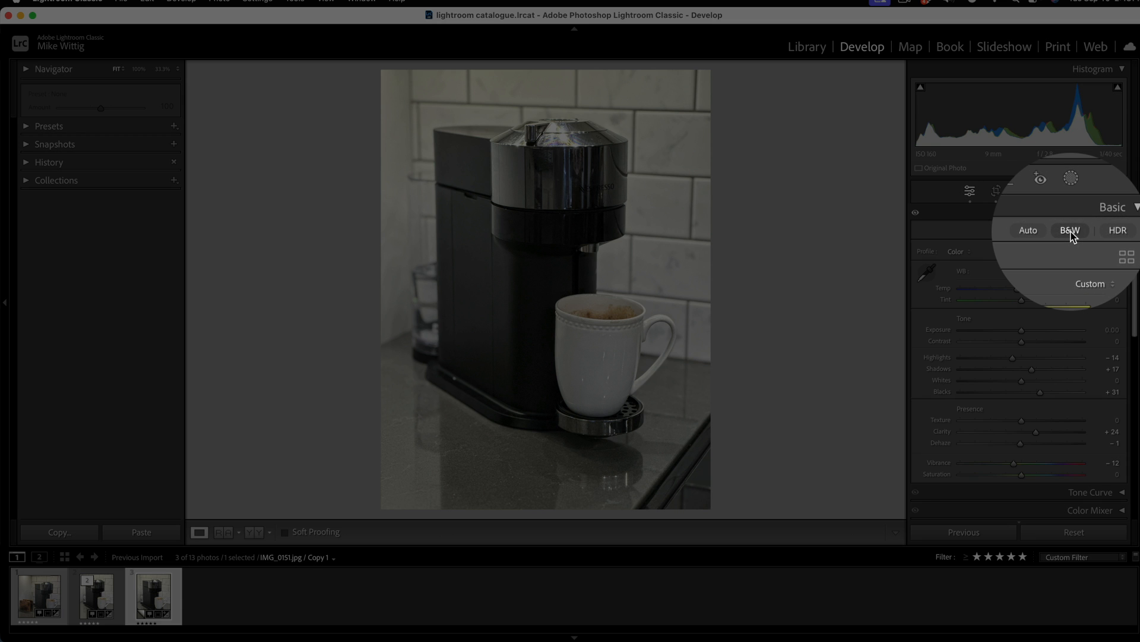
Step: Convert the virtual copy to black and white with the B&W treatment, after trying Saturation at −100 and resetting it
click(1071, 231)
click(1071, 231)
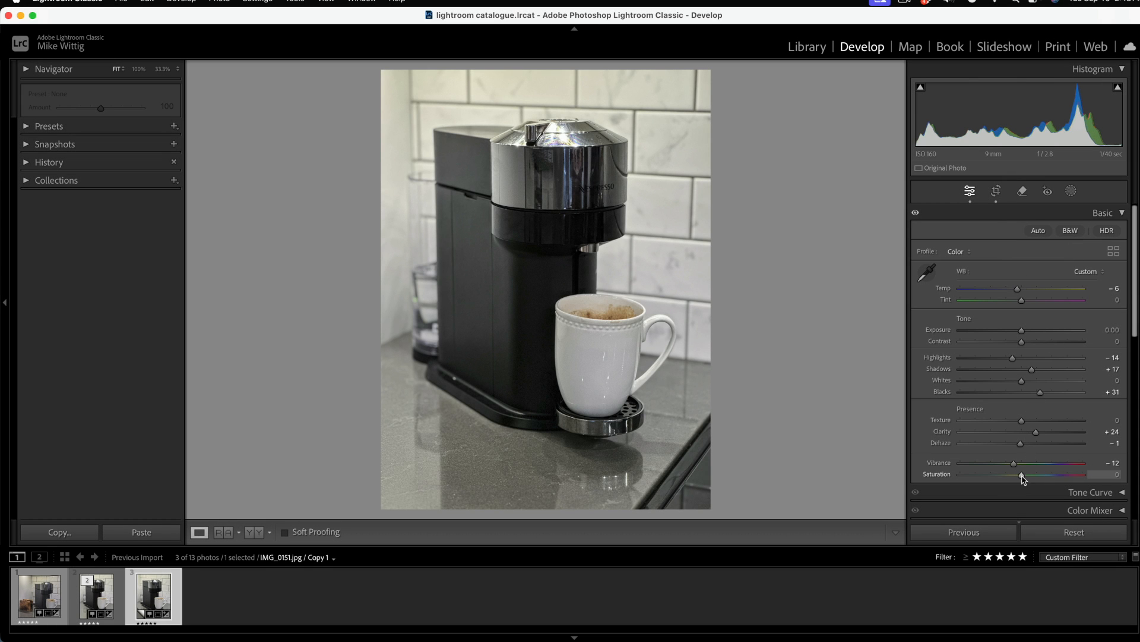
drag(1021, 475, 857, 477)
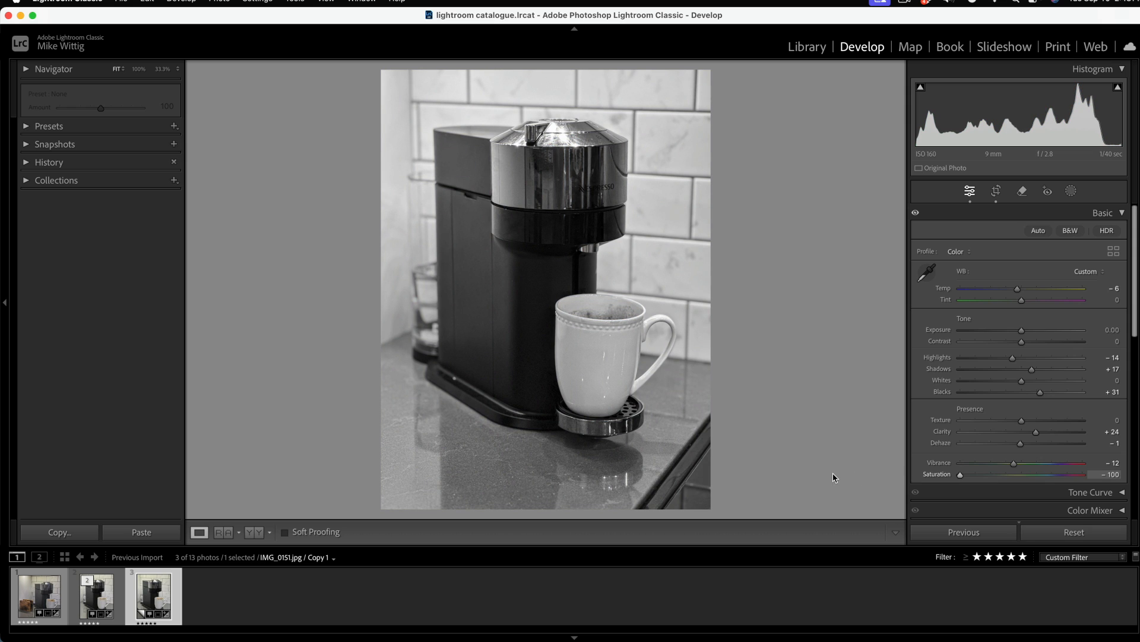
double_click(939, 476)
click(1070, 231)
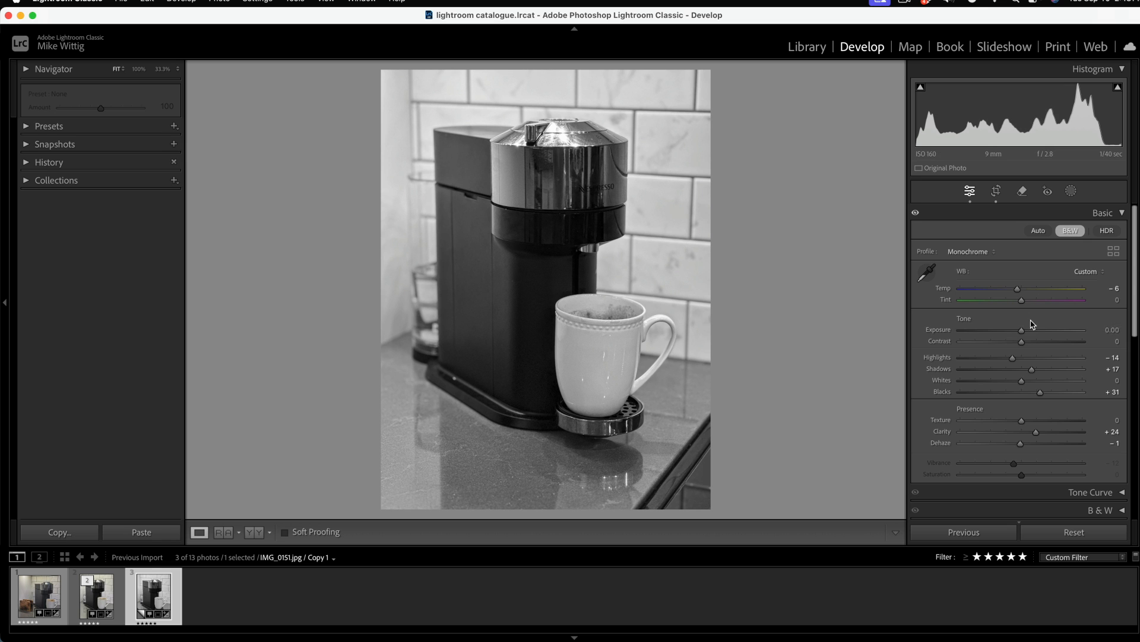
Step: Set the black-and-white virtual copy's Exposure to −0.10 and Contrast to +17, and view the color IMG_0151.jpg for comparison
drag(1022, 335, 1033, 343)
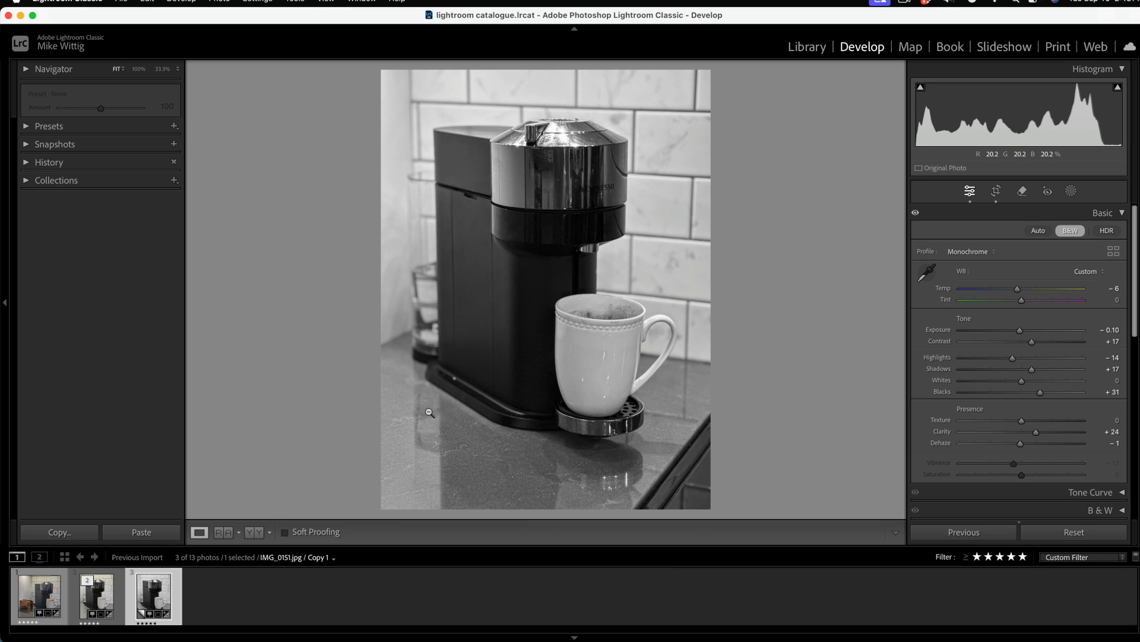
click(111, 605)
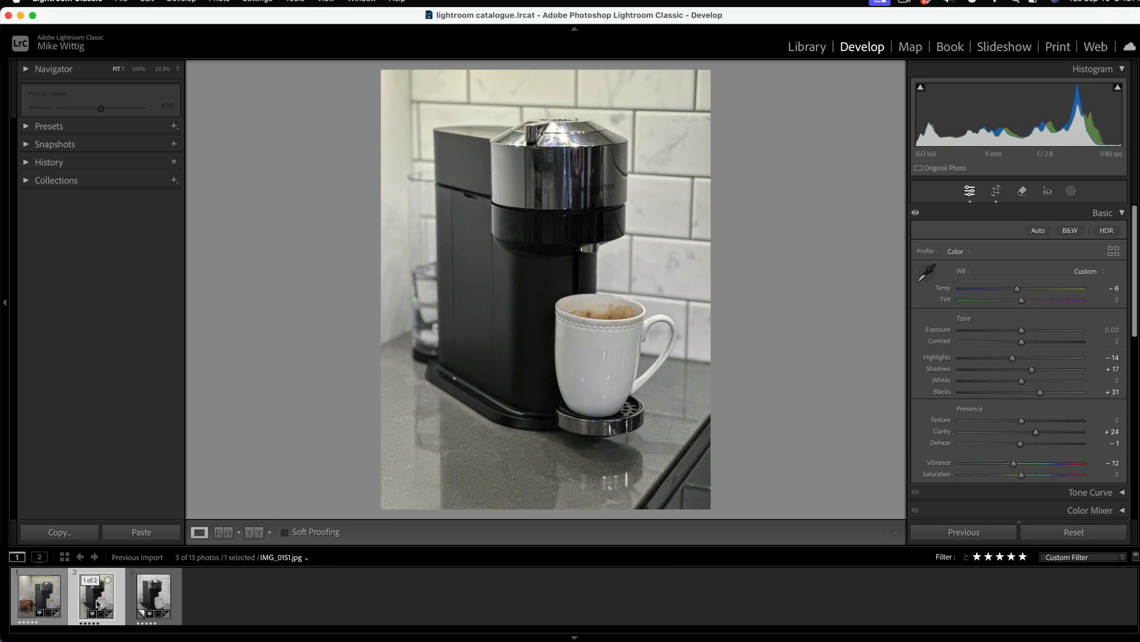
Step: Select all three photos from IMG_0138.JPG through the black-and-white copy and open the Export dialog
click(49, 606)
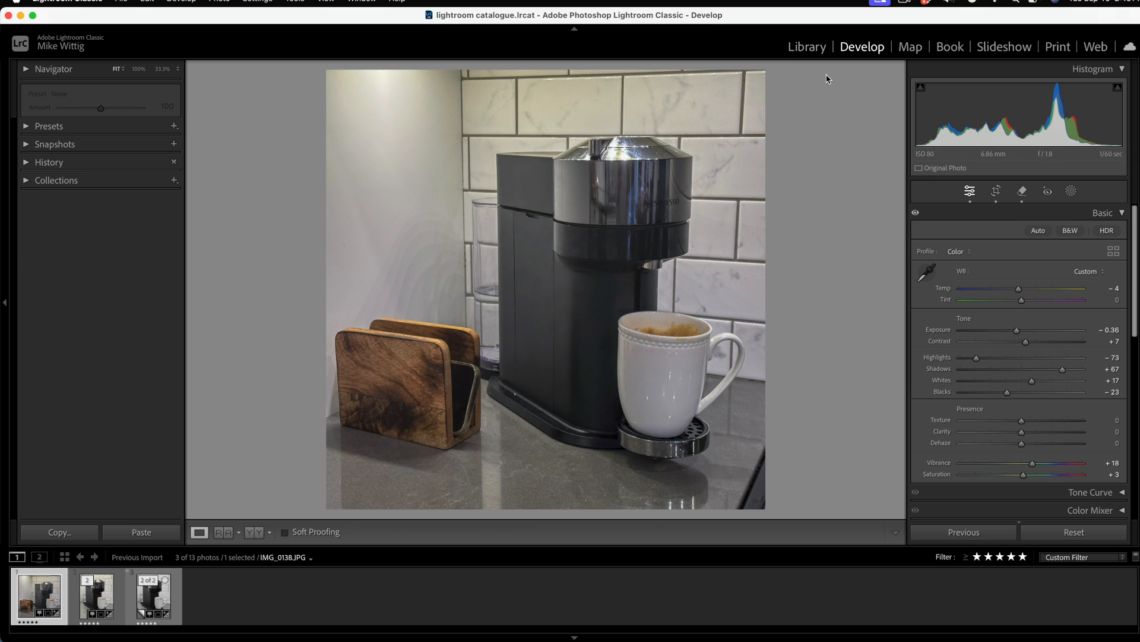
shift+click(158, 601)
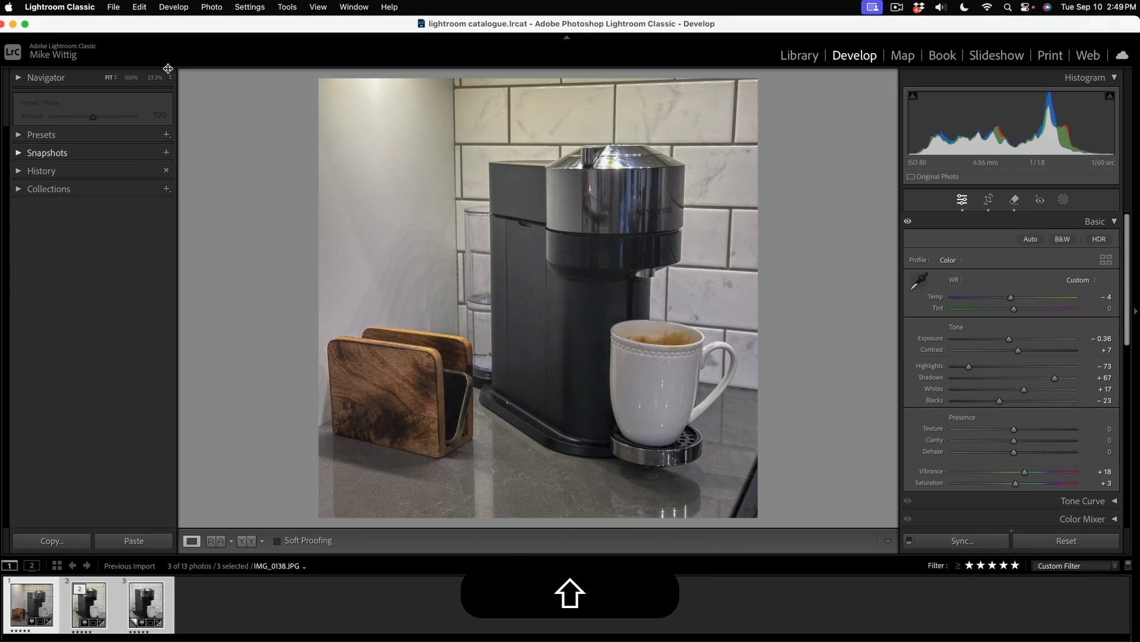
click(114, 8)
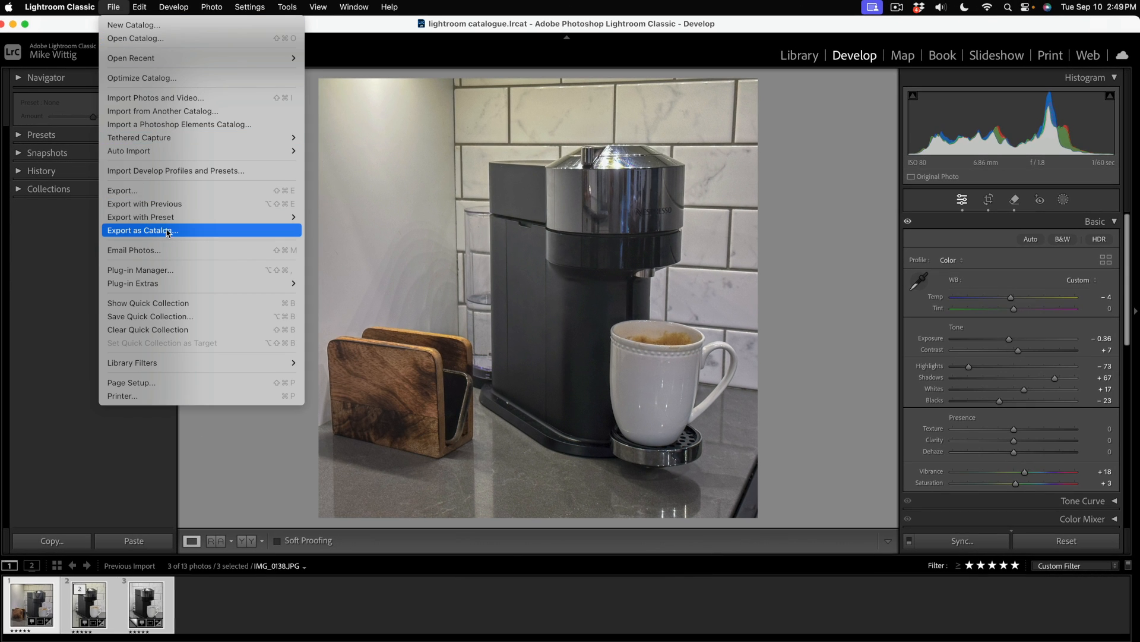
click(160, 200)
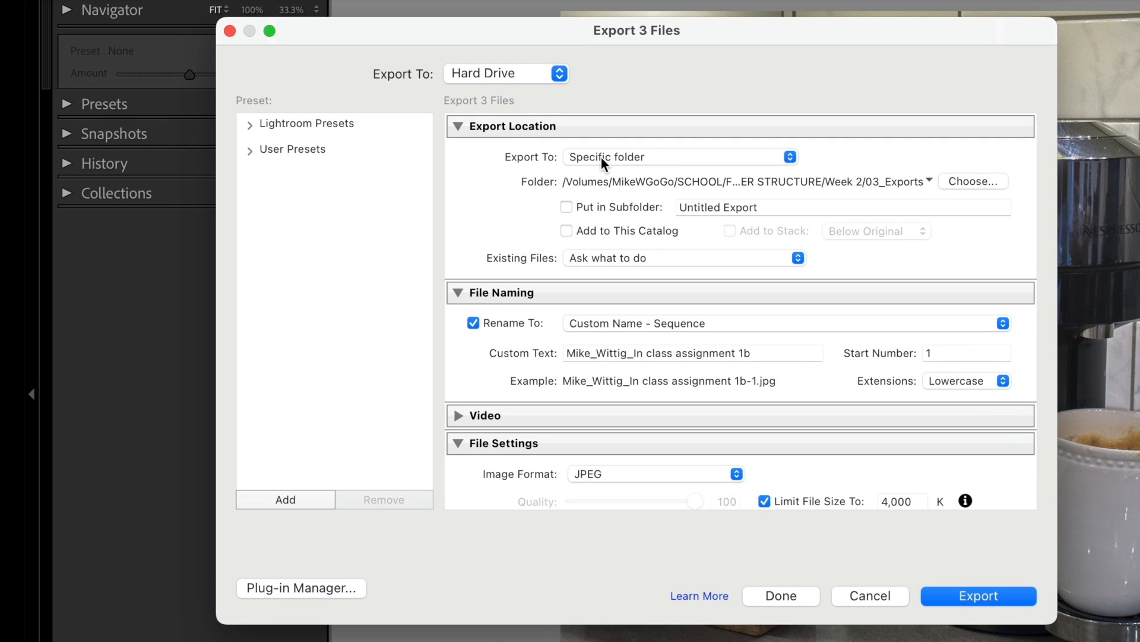
Step: Choose the 03_Exports folder inside SCHOOL, FOLDER STRUCTURE, Week 2 as the export destination
click(971, 180)
click(689, 123)
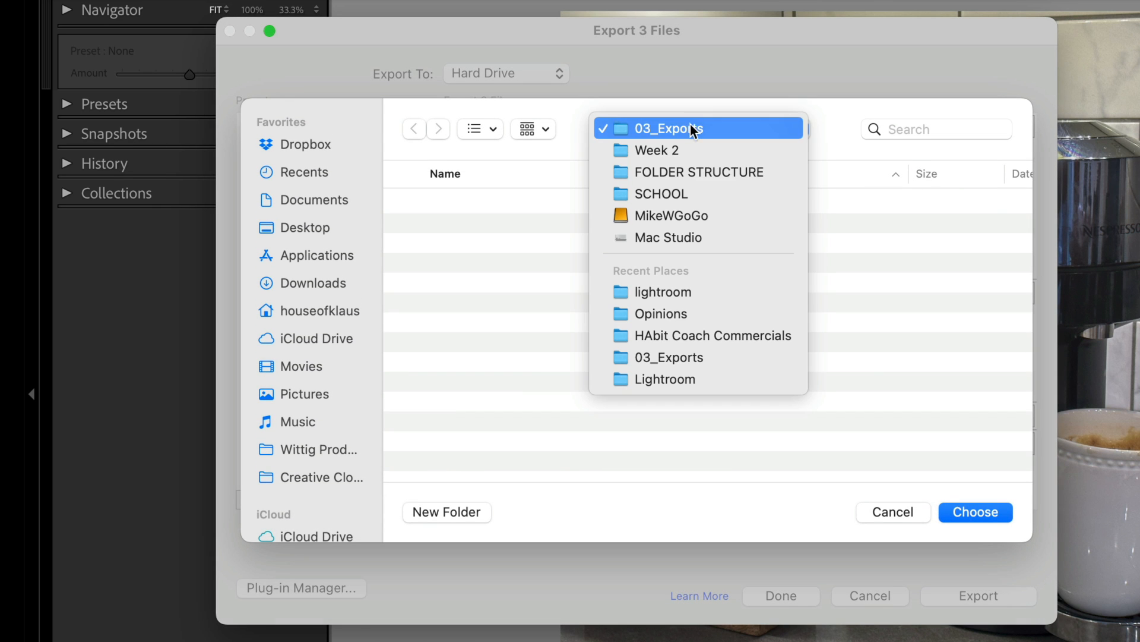
click(647, 217)
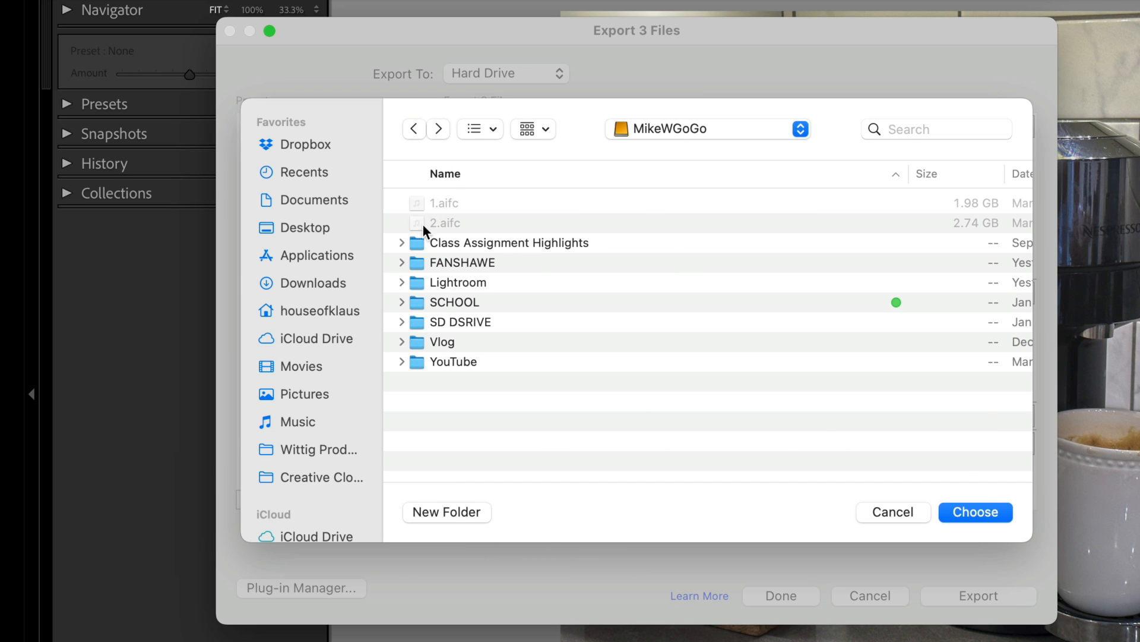
double_click(418, 298)
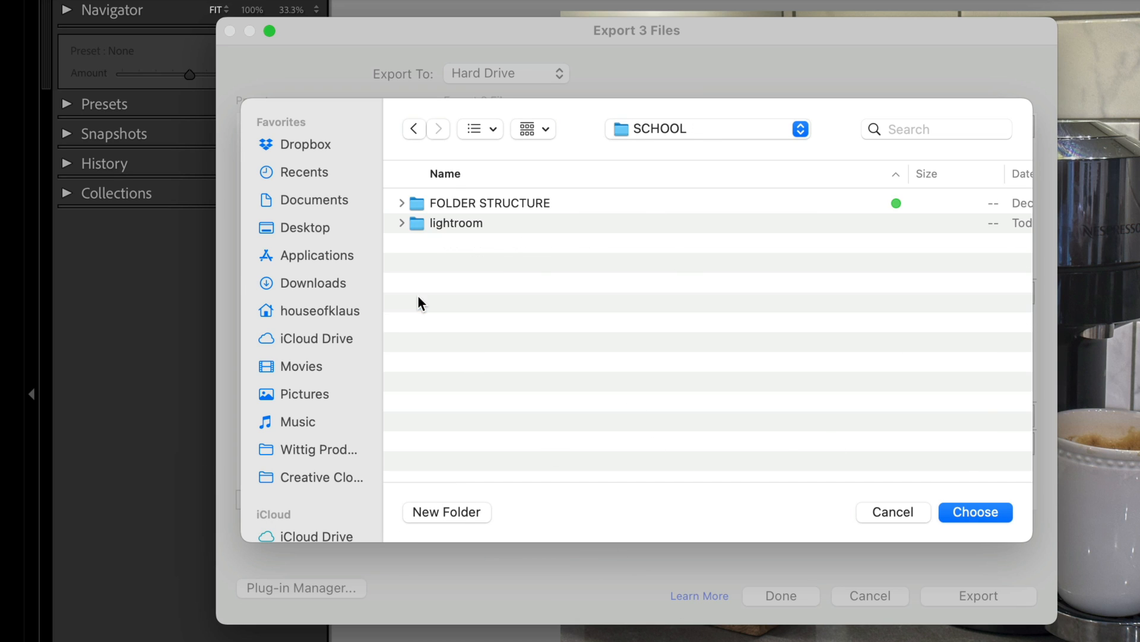
double_click(433, 202)
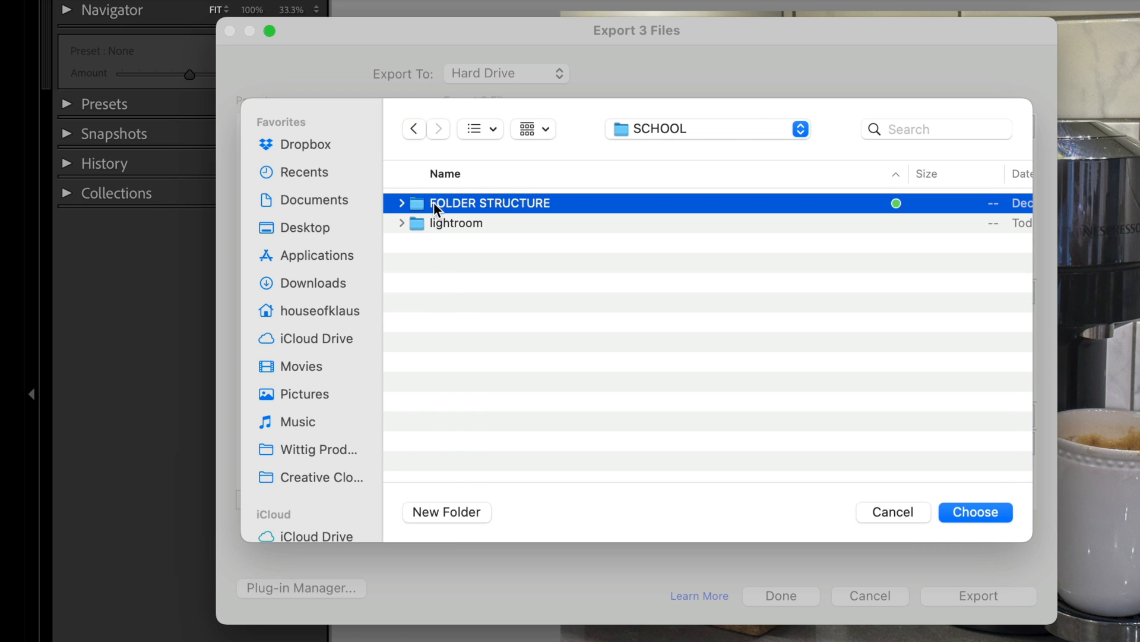
double_click(416, 243)
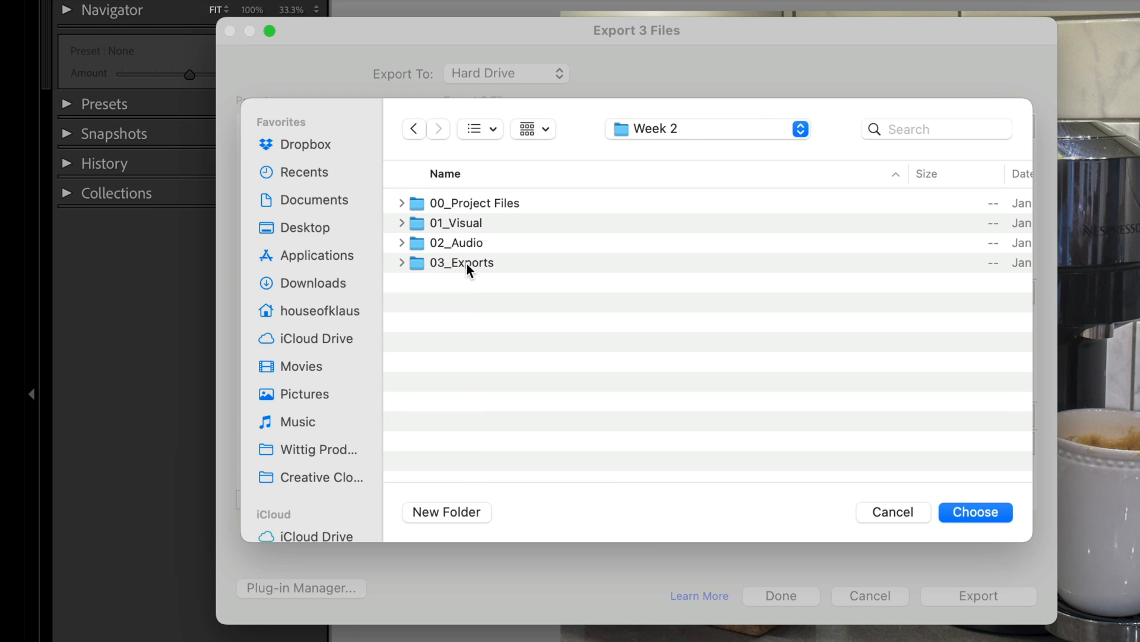
double_click(465, 262)
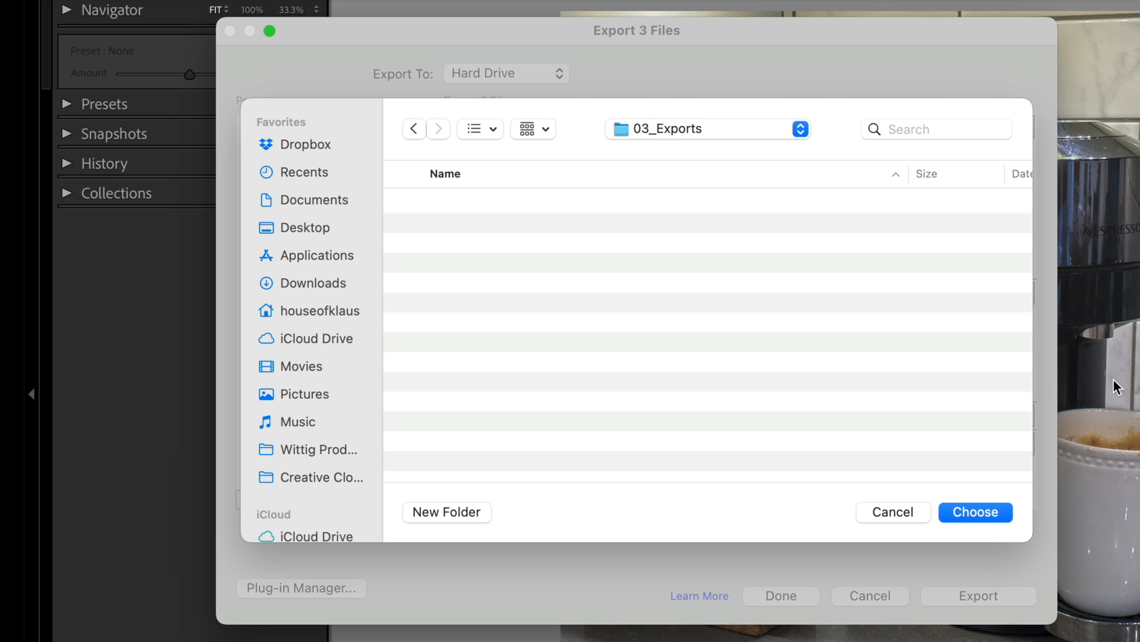
click(979, 510)
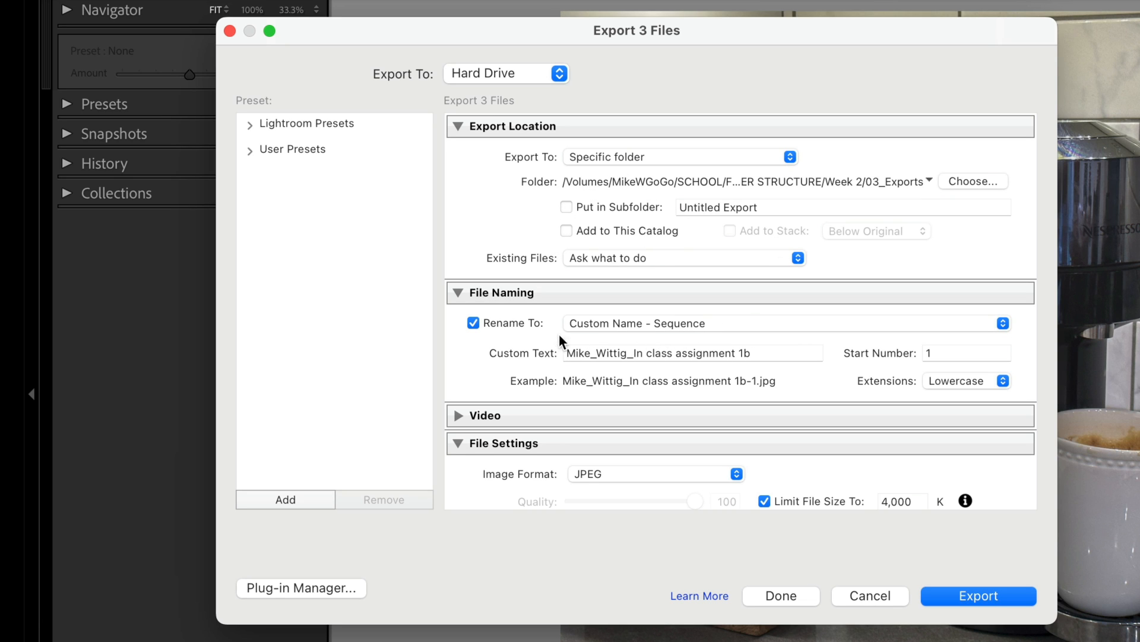
Step: Set the export naming to Custom Name - Sequence, keeping the photographer's name followed by "In class assignment 1b" as custom text
click(830, 323)
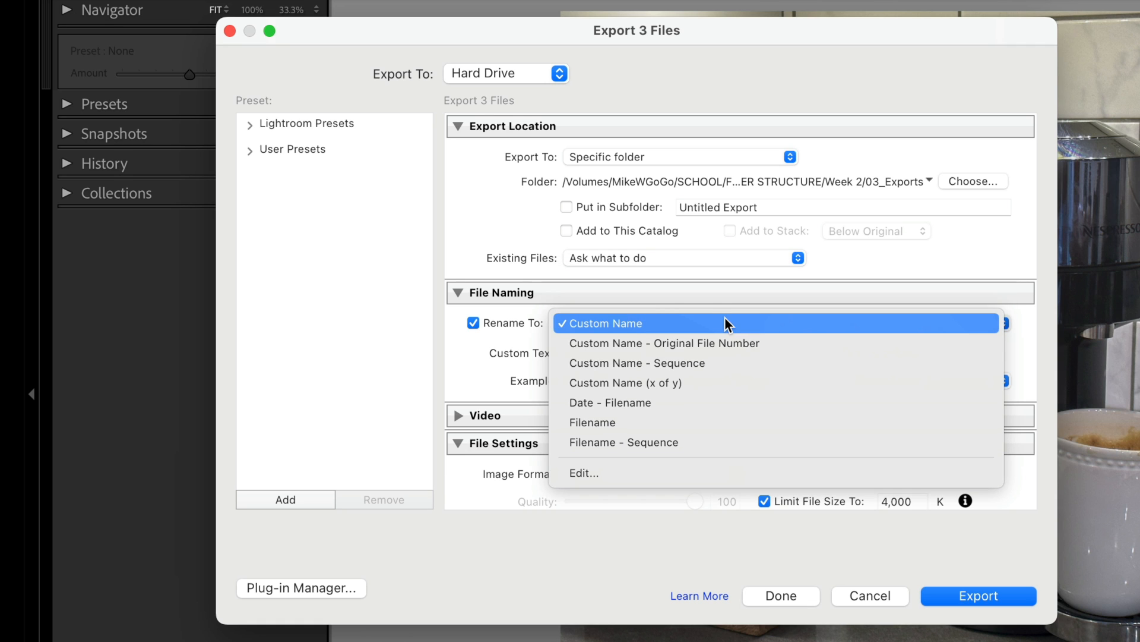
click(696, 362)
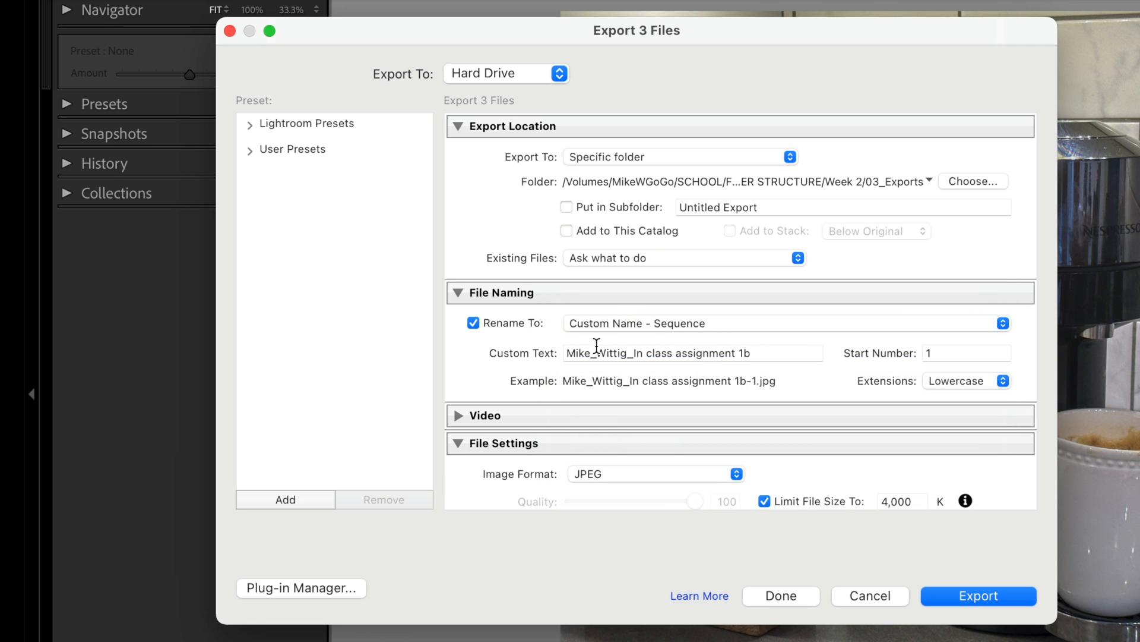
click(567, 353)
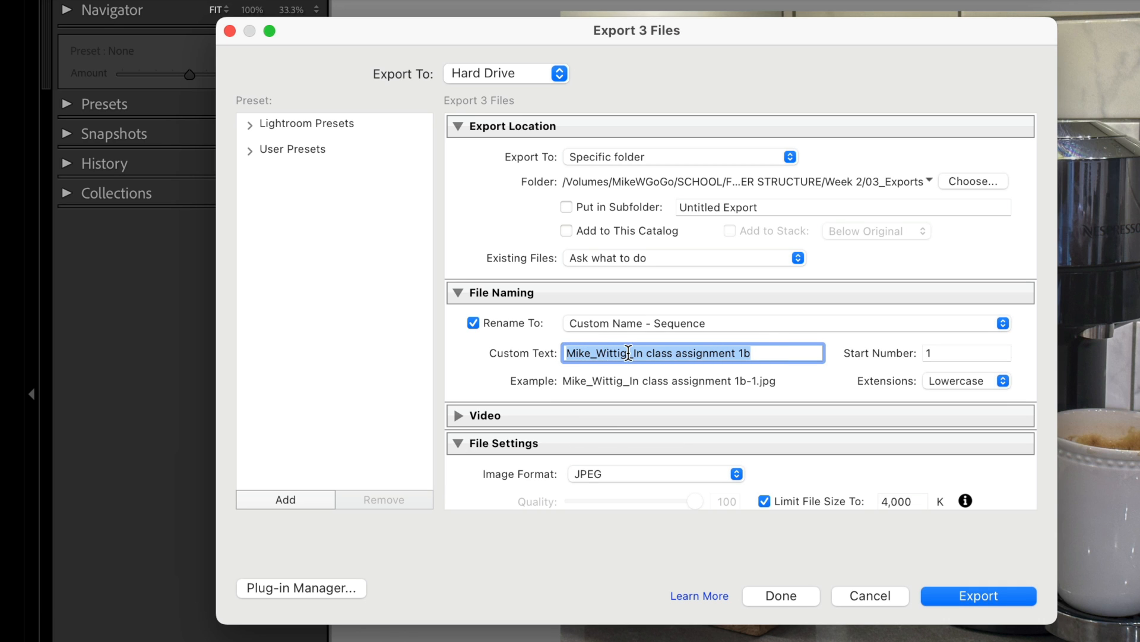
click(766, 353)
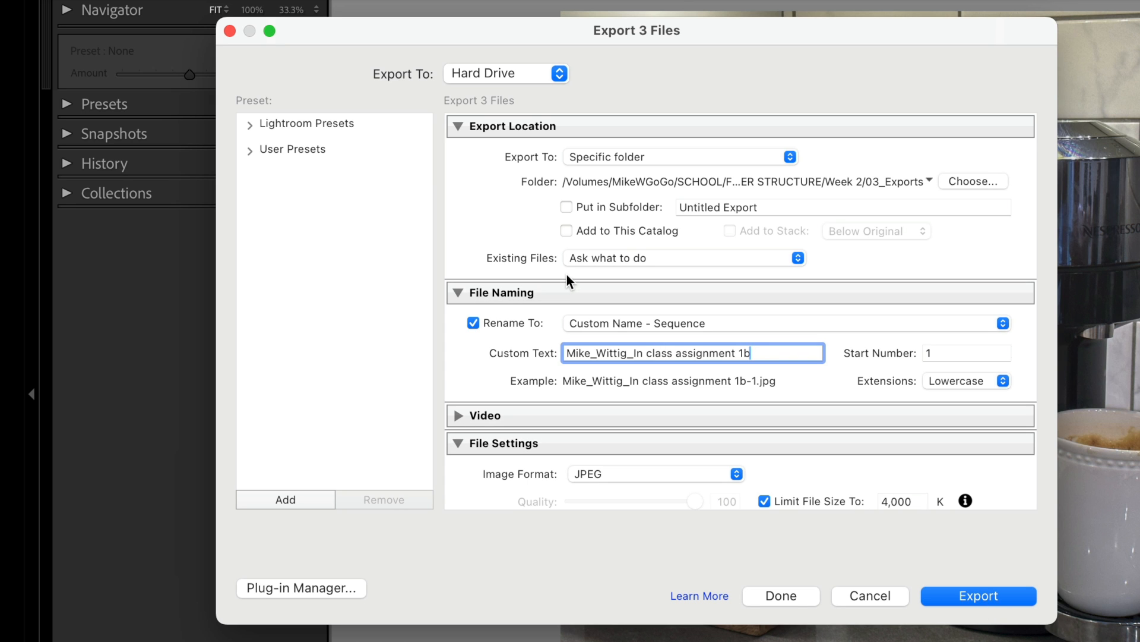
Step: Choose JPEG as the image format and export the three photos, continuing past the file size limit notice
scroll(740, 327, down, 5)
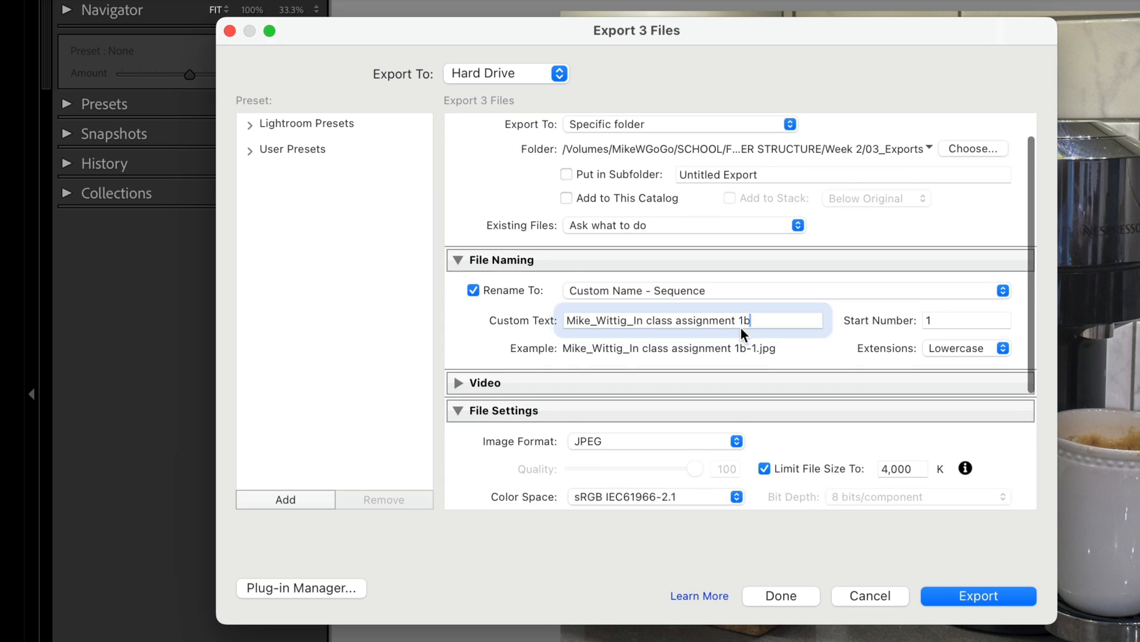
scroll(532, 309, down, 1)
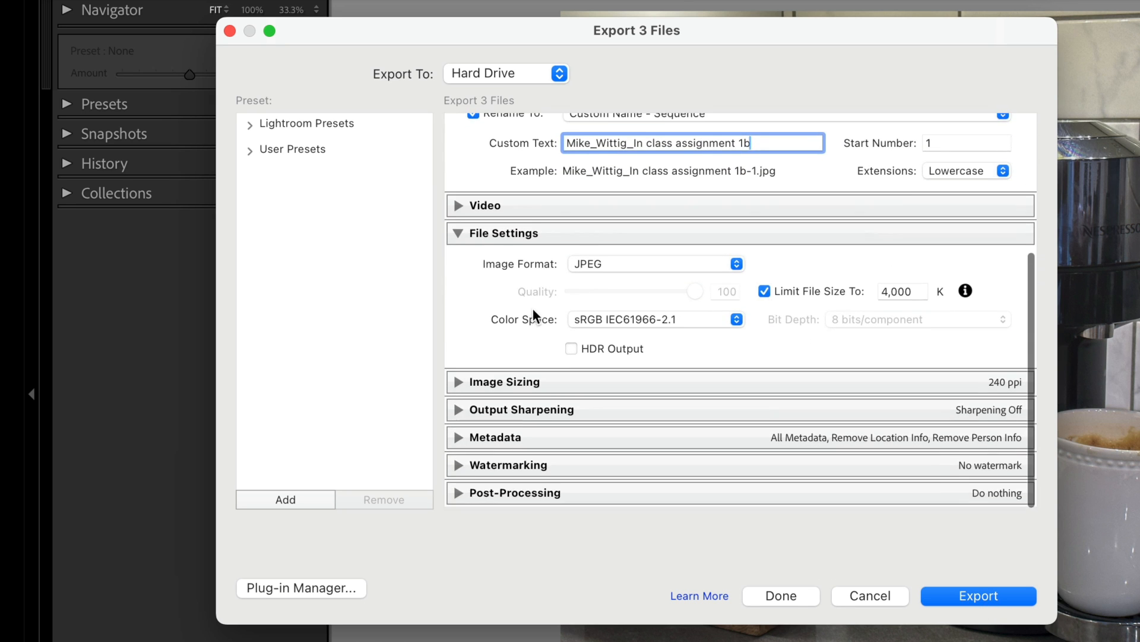
click(633, 265)
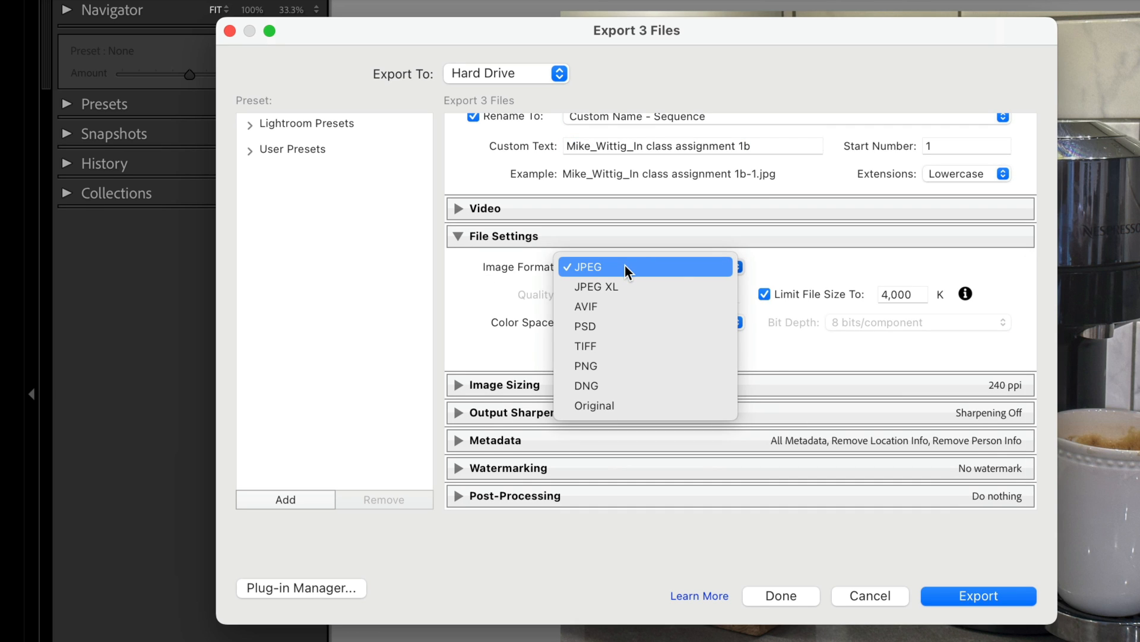
click(625, 266)
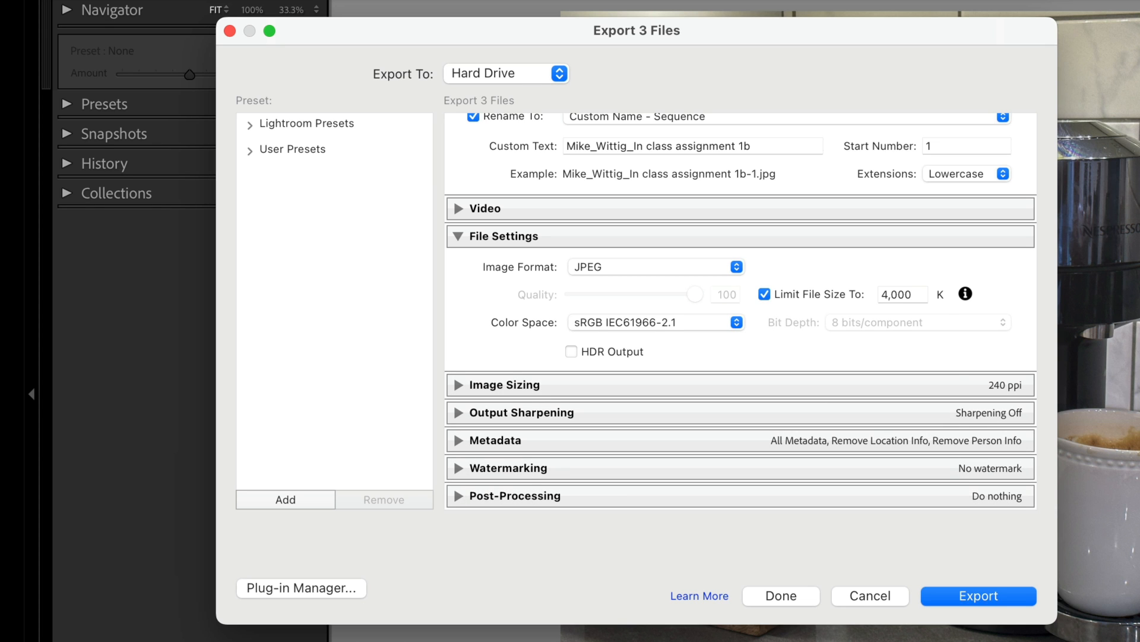
click(967, 597)
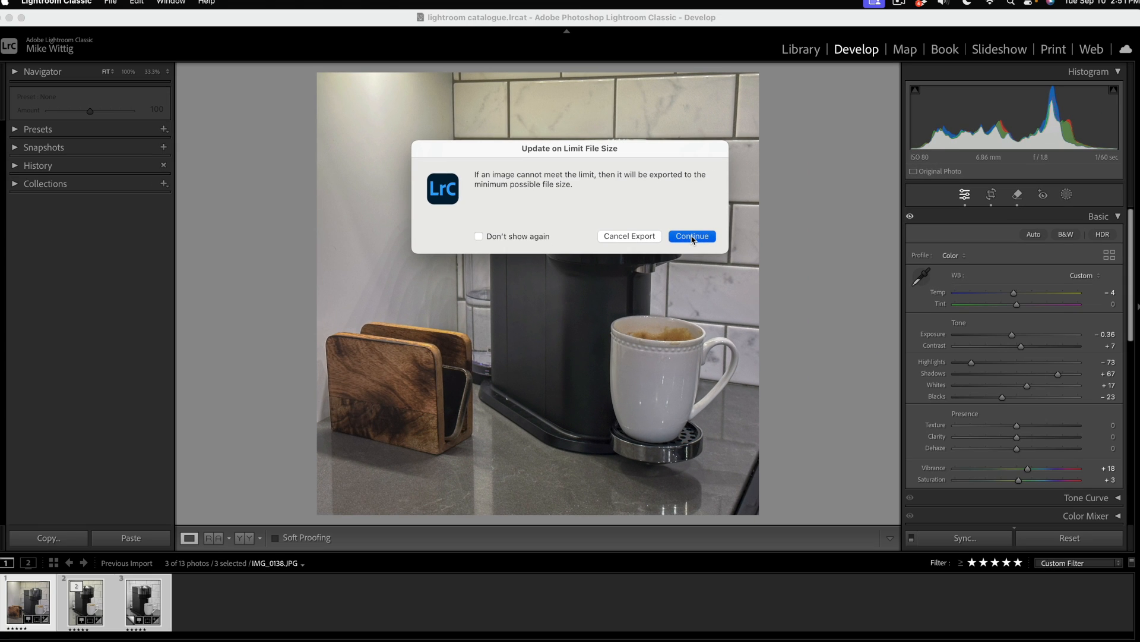
click(692, 236)
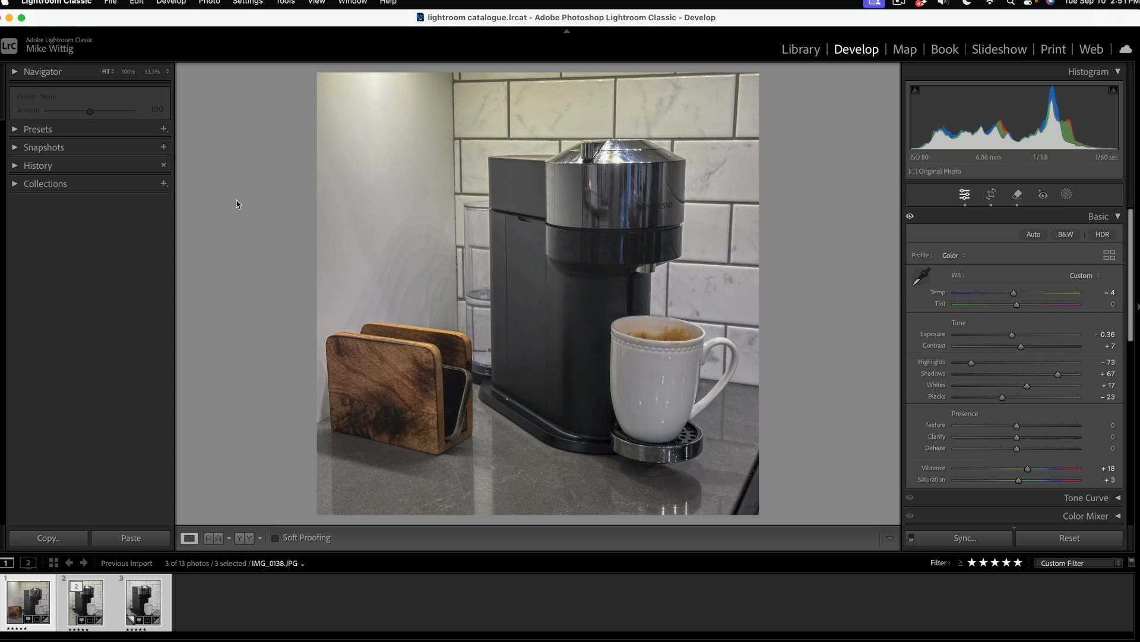
Step: Switch to Finder, expand 03_Exports in the Week 2 folder, and preview the exported JPEG files one after another
drag(1139, 166, 637, 166)
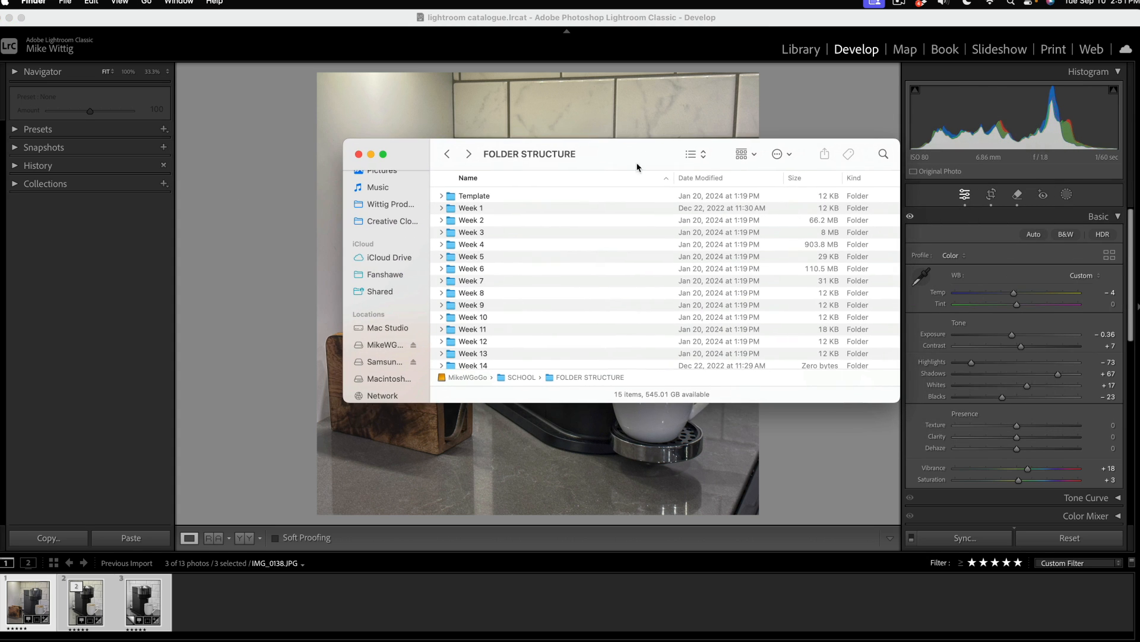
double_click(455, 221)
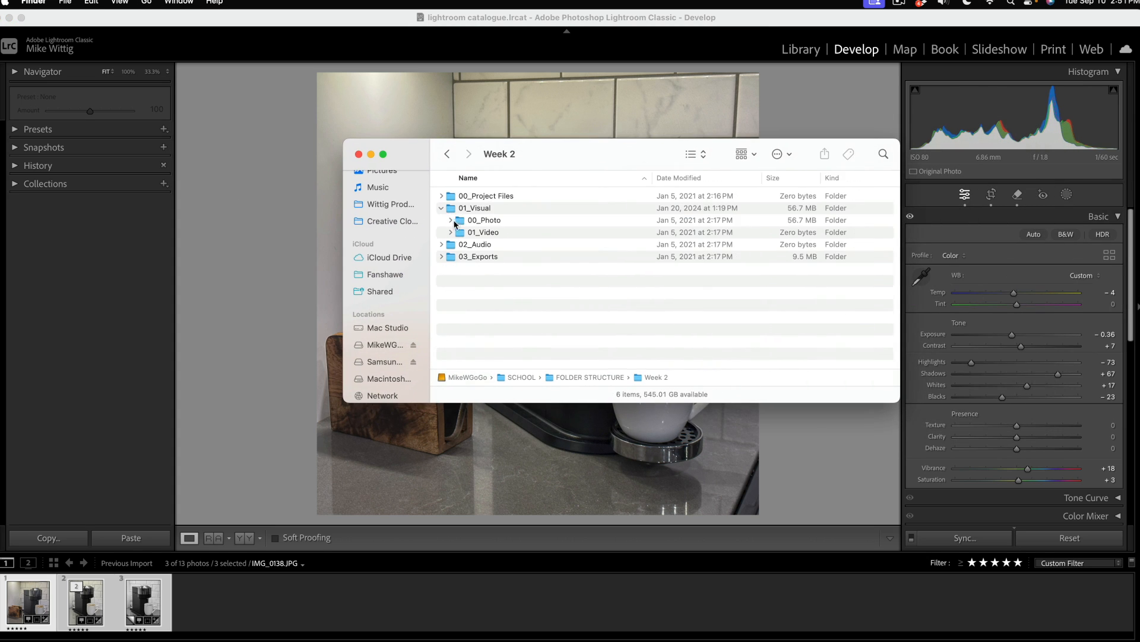
click(442, 208)
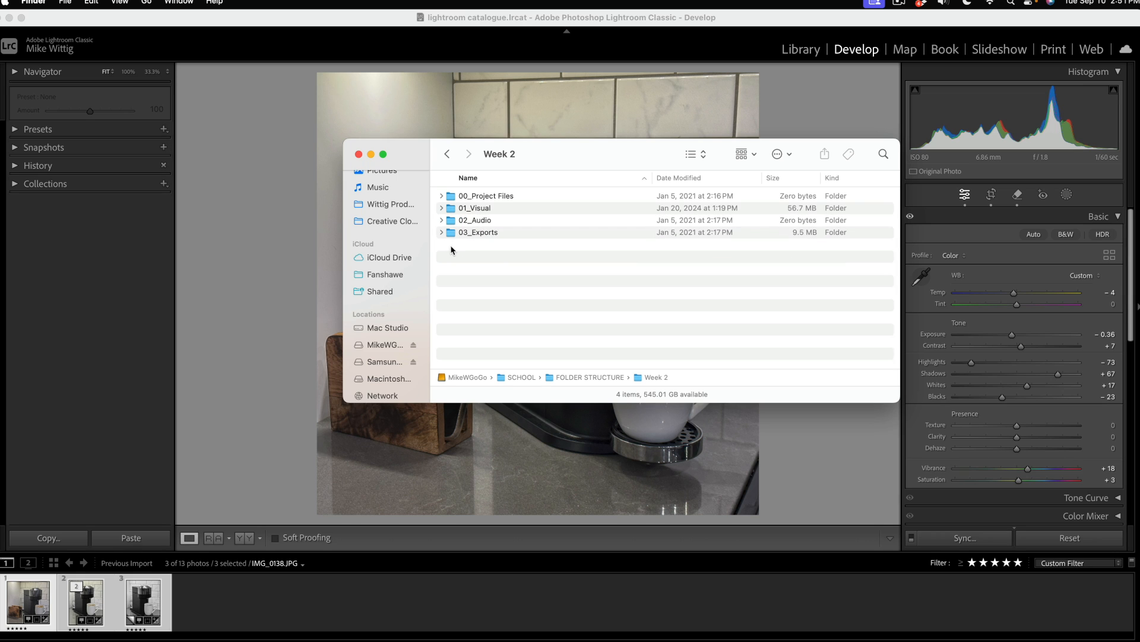
click(441, 232)
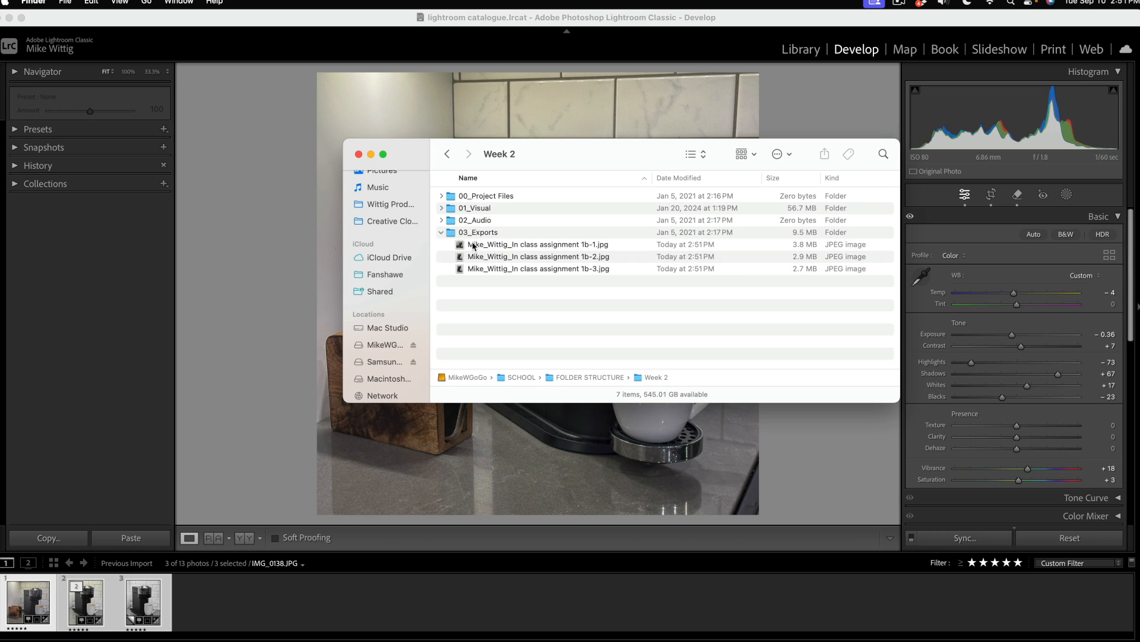
click(532, 246)
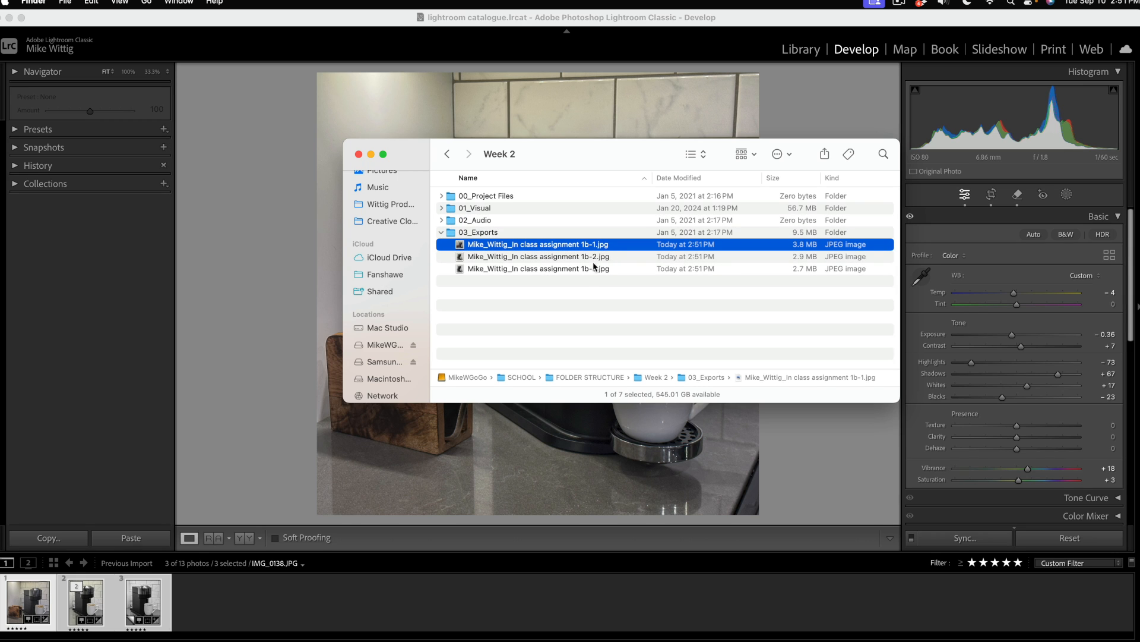
key(space)
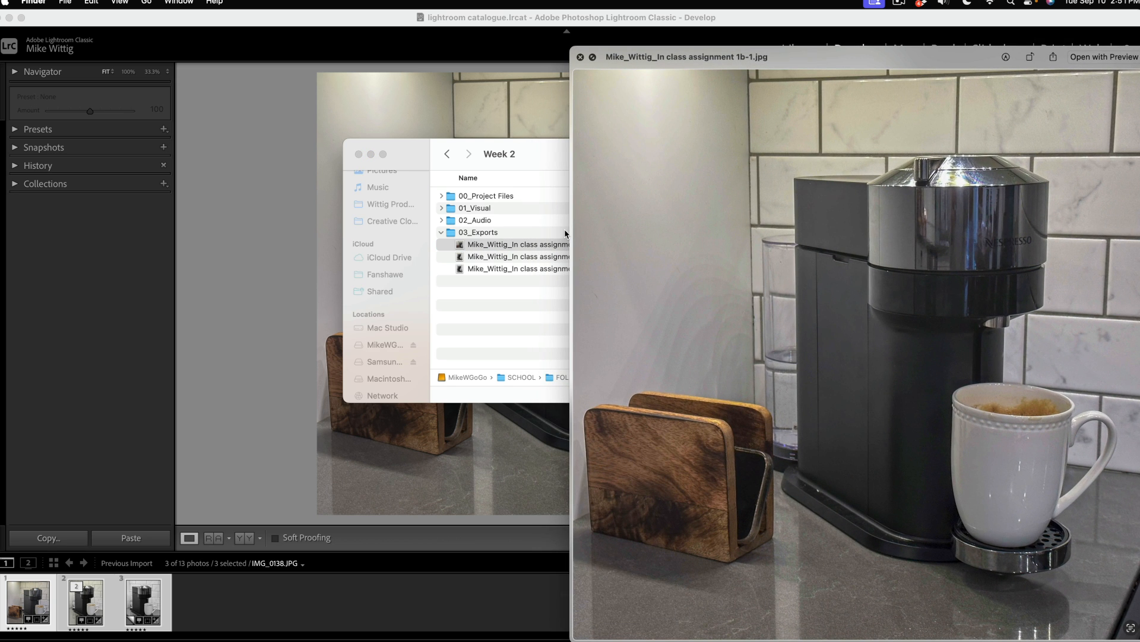
key(Down)
key(Down)
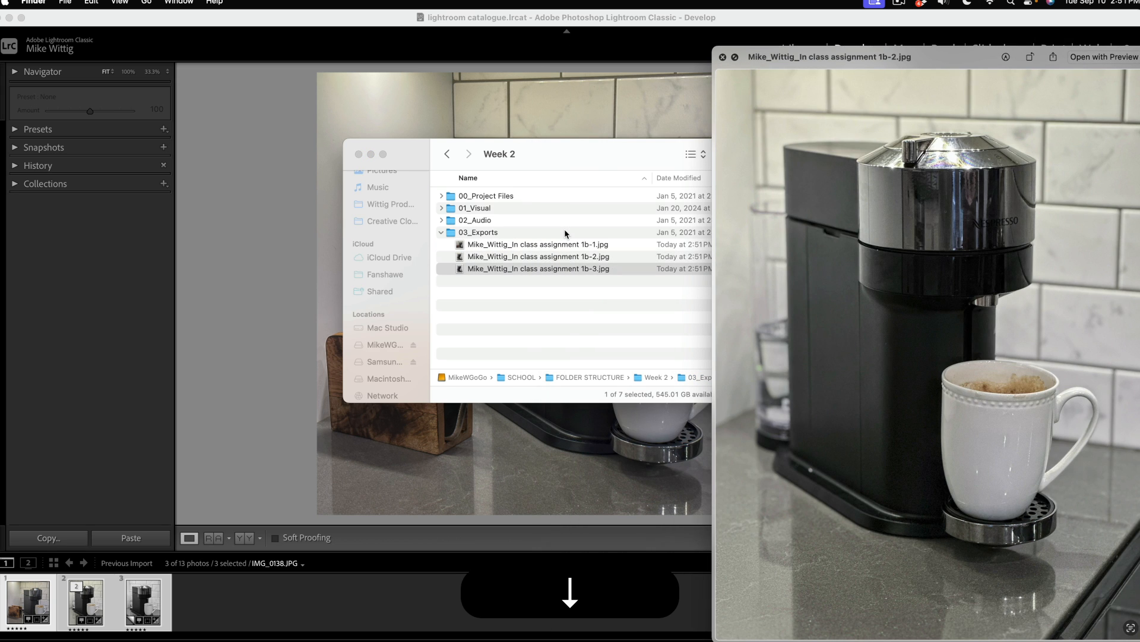